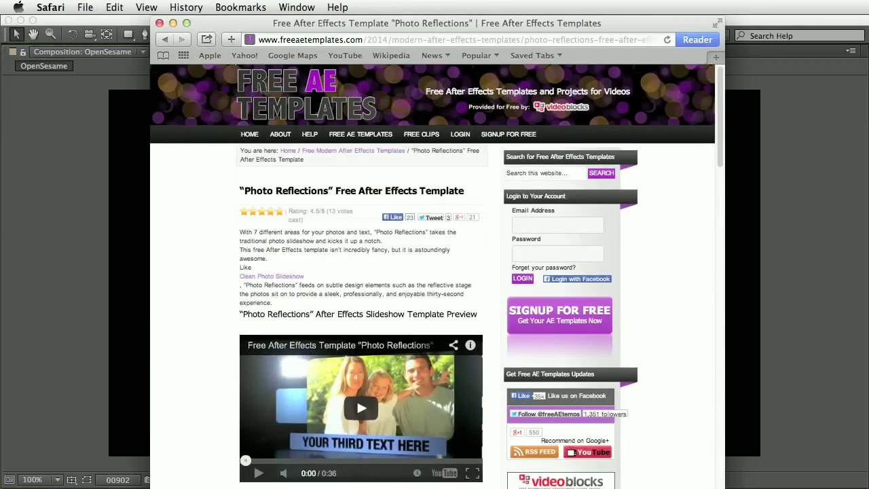
- Play the Photo Reflections preview video in Safari and pause it at 0:14
left_click(258, 474)
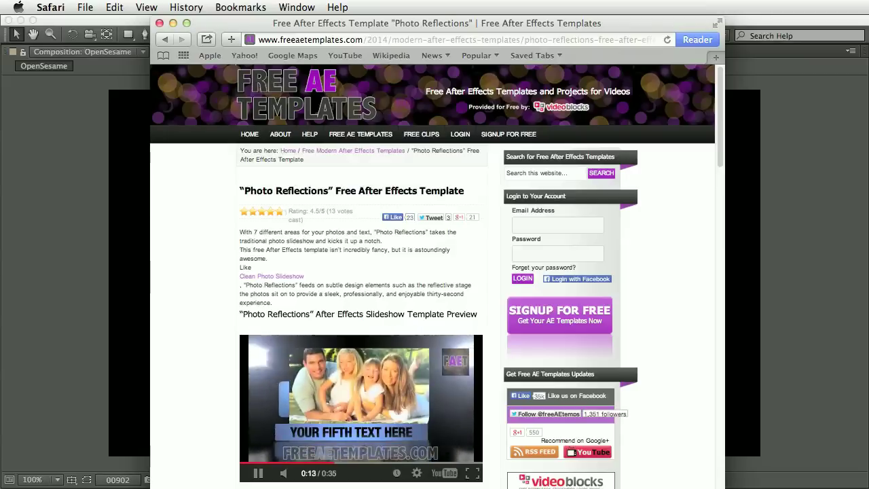
left_click(259, 478)
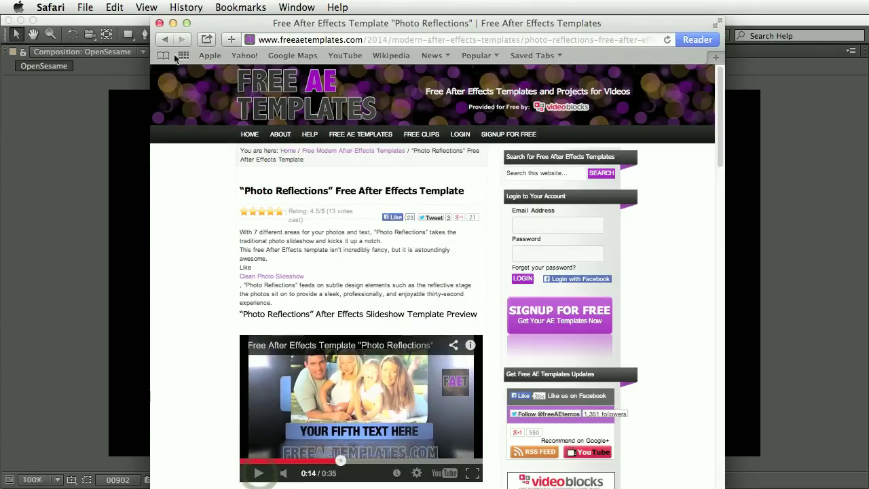
- Open freeaetemplates.com/Reflect 1.aep, show the full 30 s timeline and scrub Final HD to 12;04
left_click(173, 24)
left_click(57, 129)
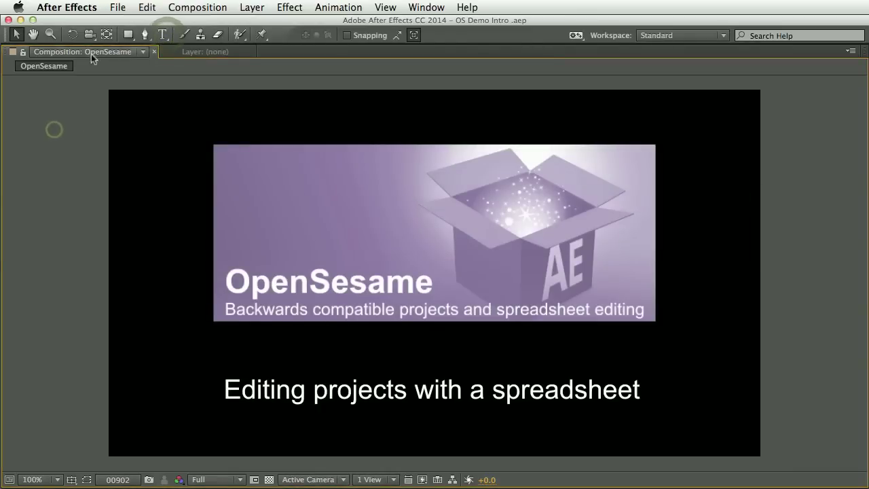
left_click(117, 7)
left_click(146, 37)
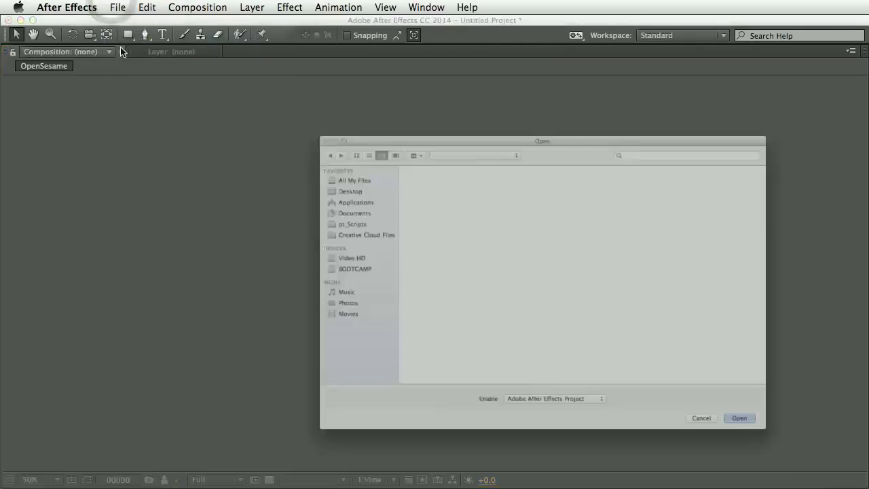
left_click(514, 127)
left_click(660, 137)
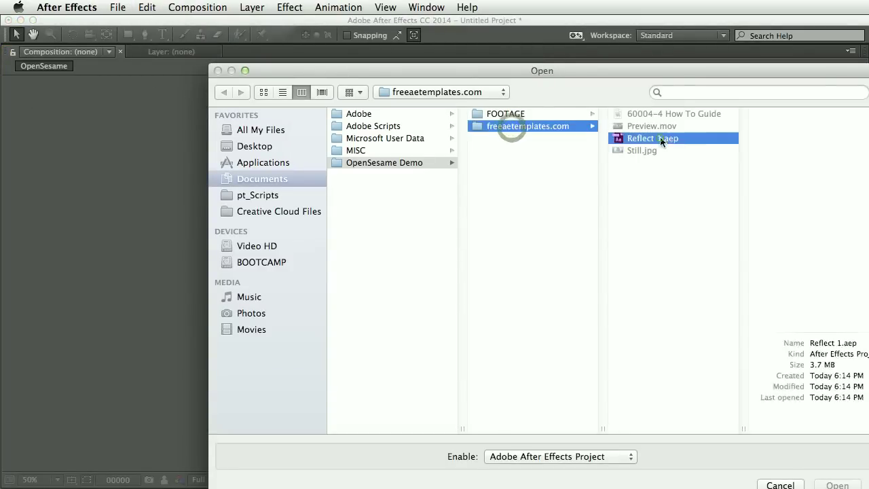
left_click(837, 485)
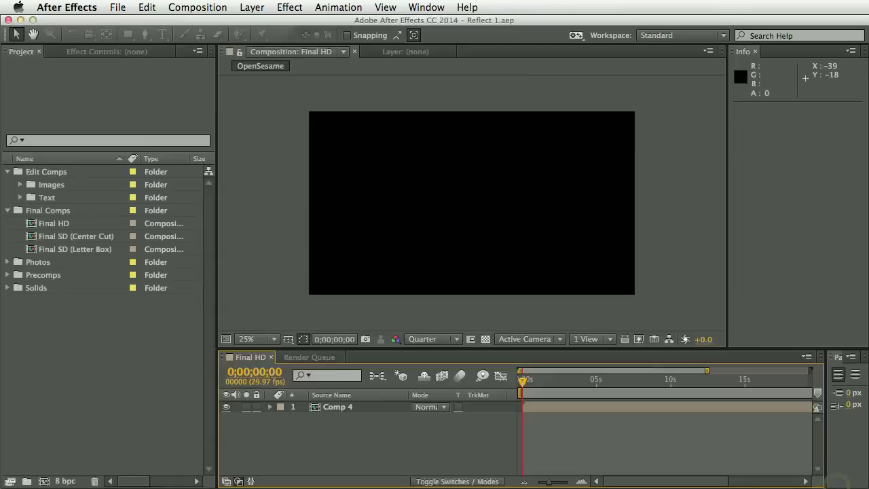
left_click_drag(706, 371, 810, 370)
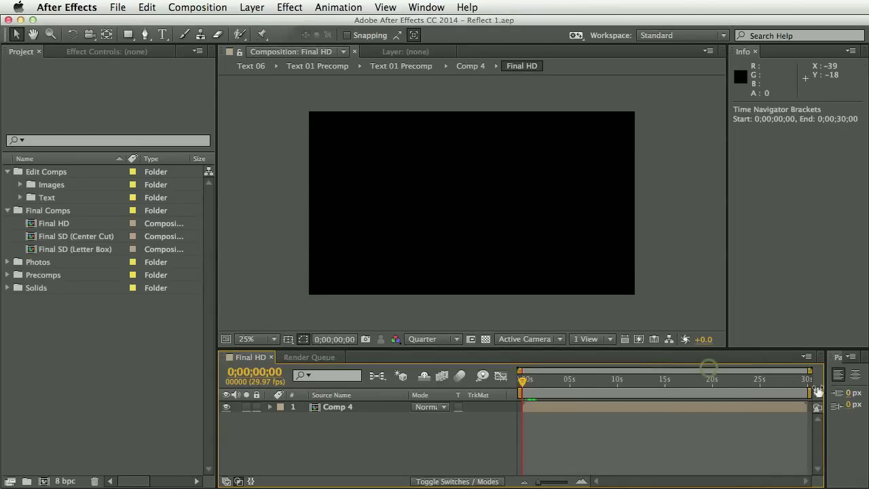
left_click_drag(548, 382, 637, 392)
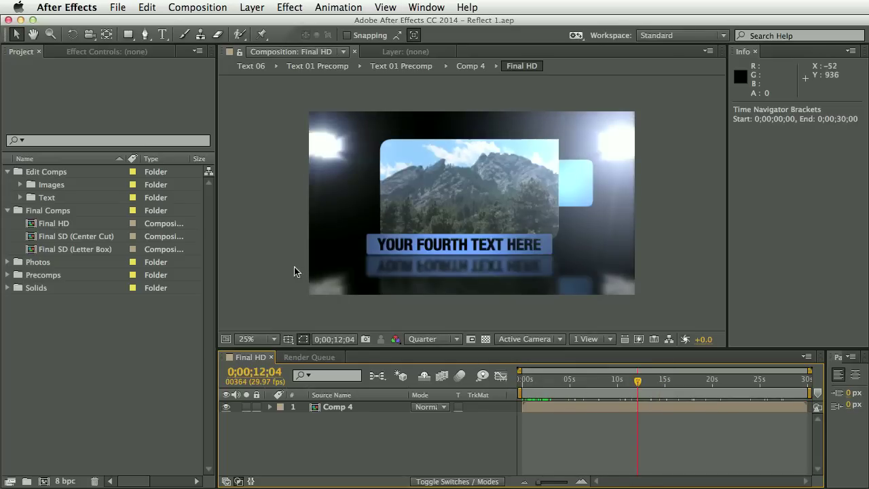
- Run the pt_OpenSesame.jsx script and move its panel off the composition
left_click(117, 7)
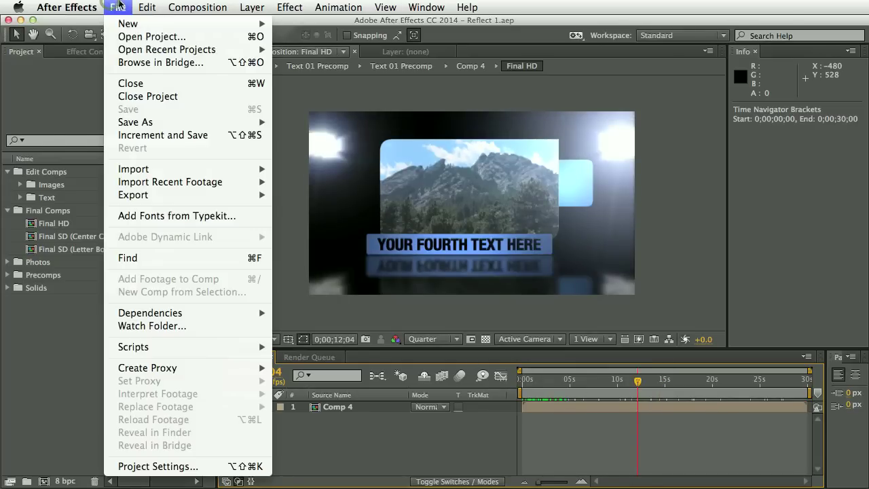
mouse_move(203, 350)
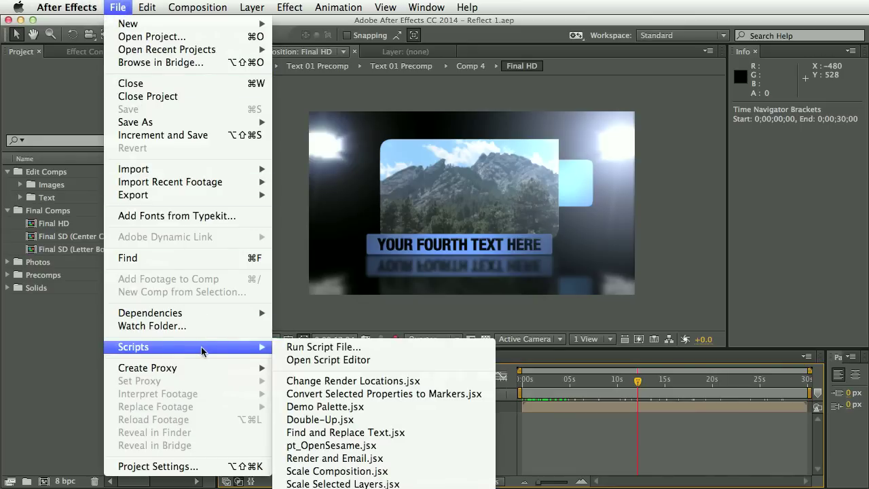
left_click(343, 447)
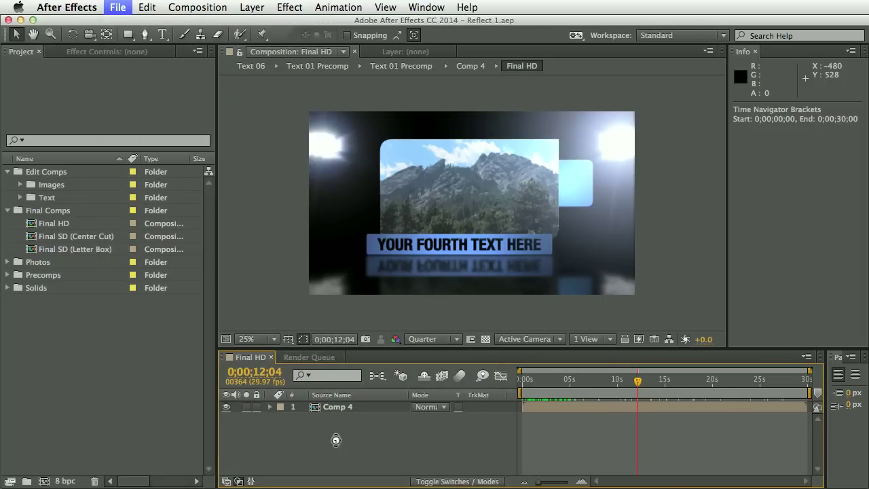
left_click_drag(541, 284, 784, 117)
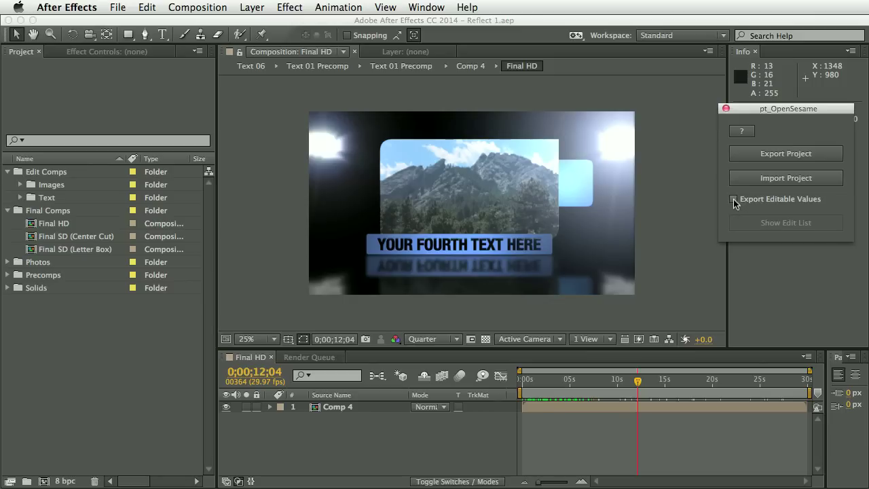
- Enable Export Editable Values and fill the Edit List with All Text, then close the list
left_click(733, 200)
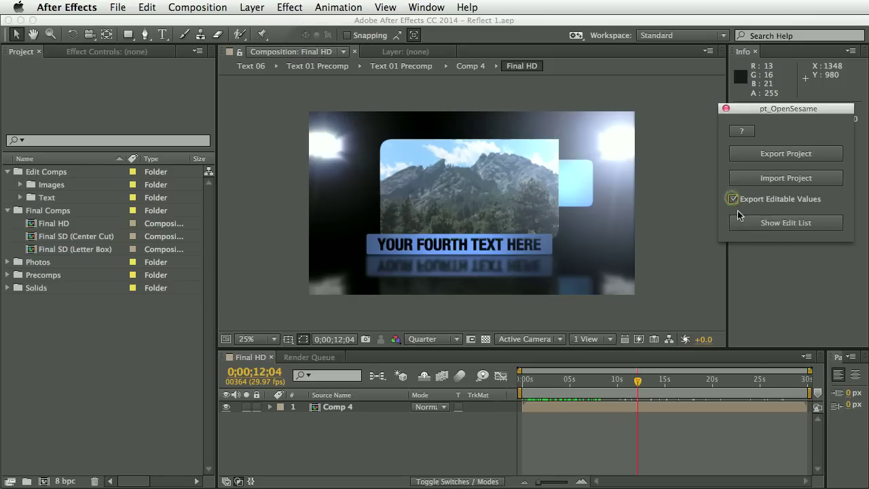
left_click(776, 223)
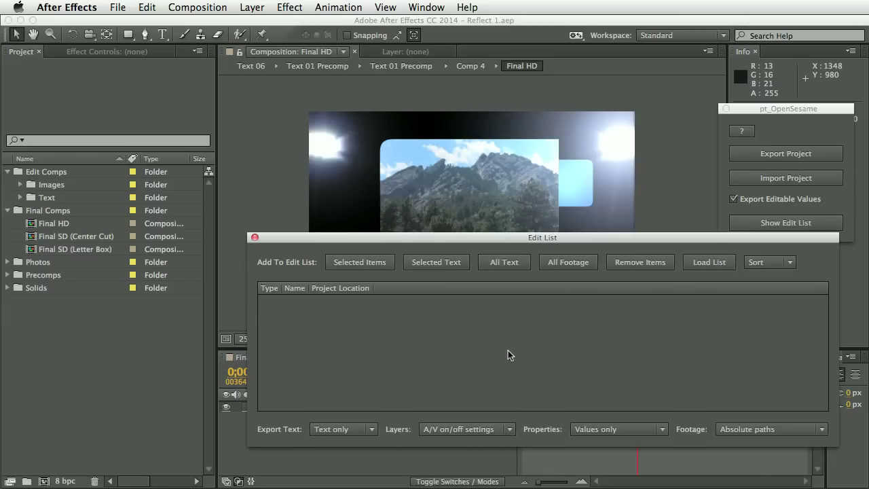
left_click(505, 262)
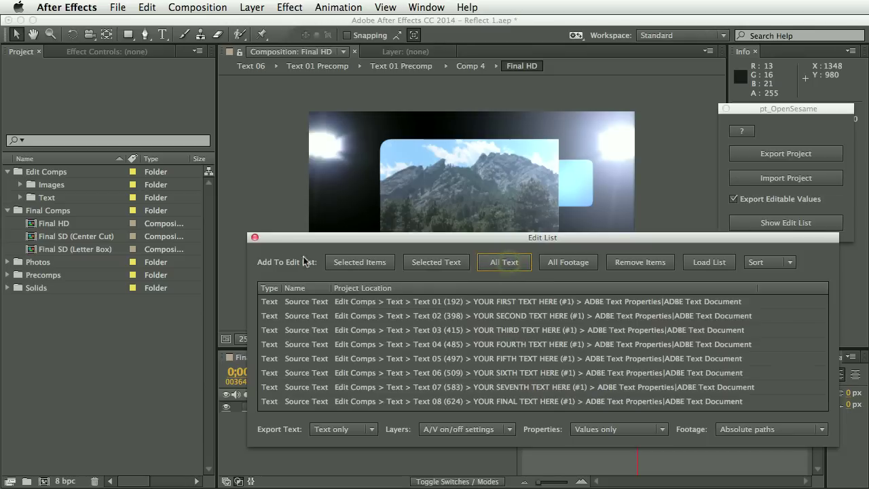
left_click(255, 237)
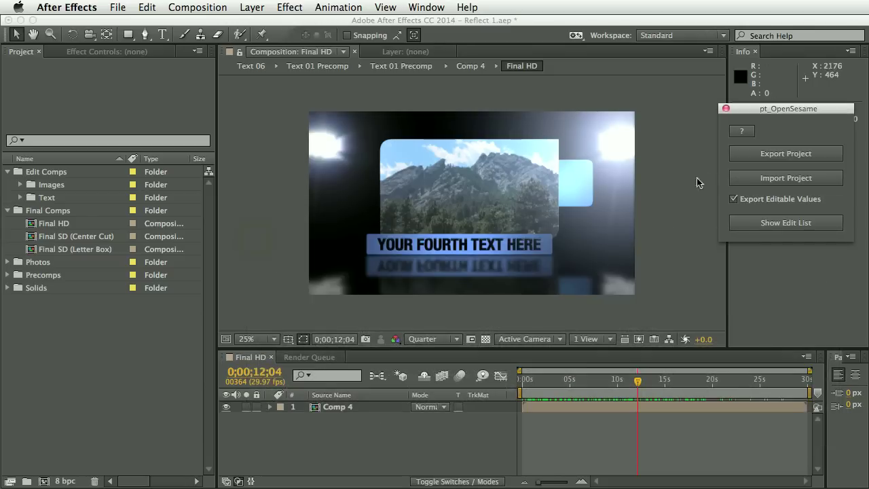
- Set OpenSesame's Export editable as option to Tab separated values (.tsv)
left_click(742, 133)
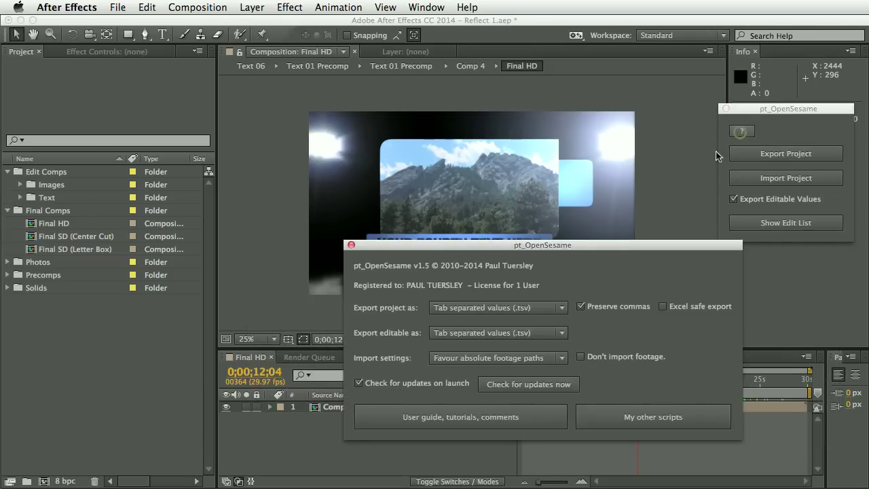
left_click(458, 335)
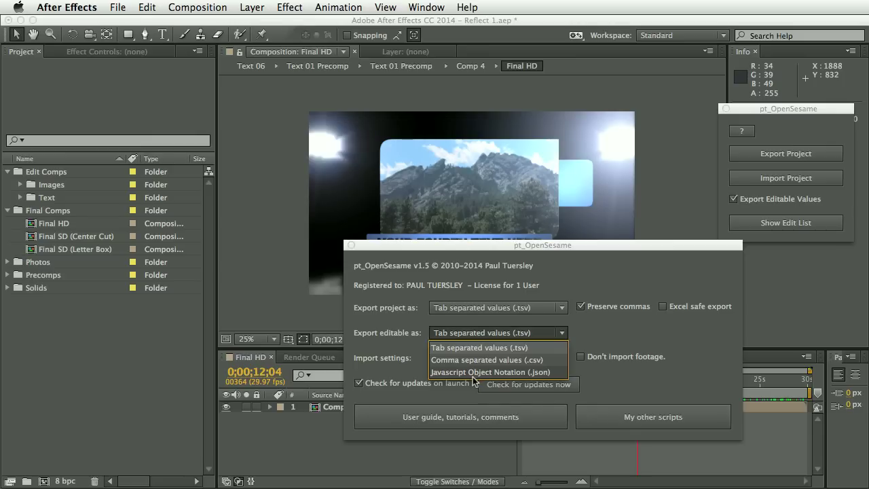
left_click(464, 345)
- Export the project and its values to the OpenSesame Demo folder, creating Reflect 1 VALUES.tsv
left_click(351, 245)
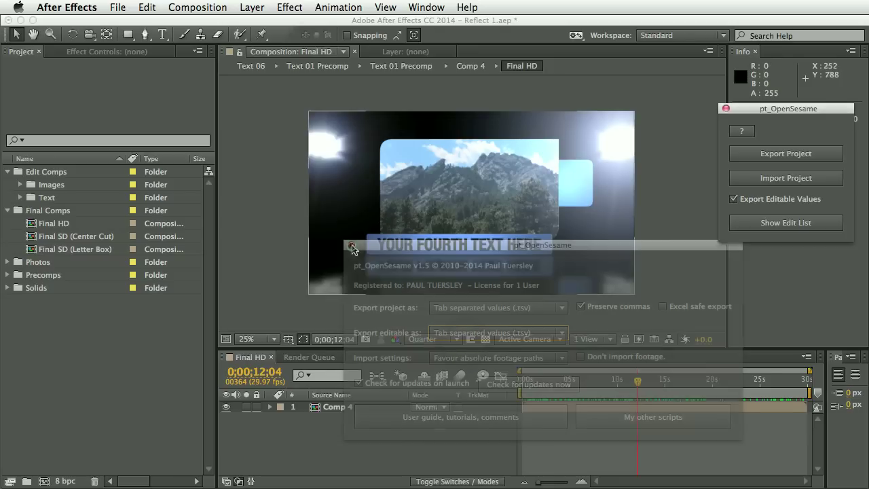
left_click(772, 154)
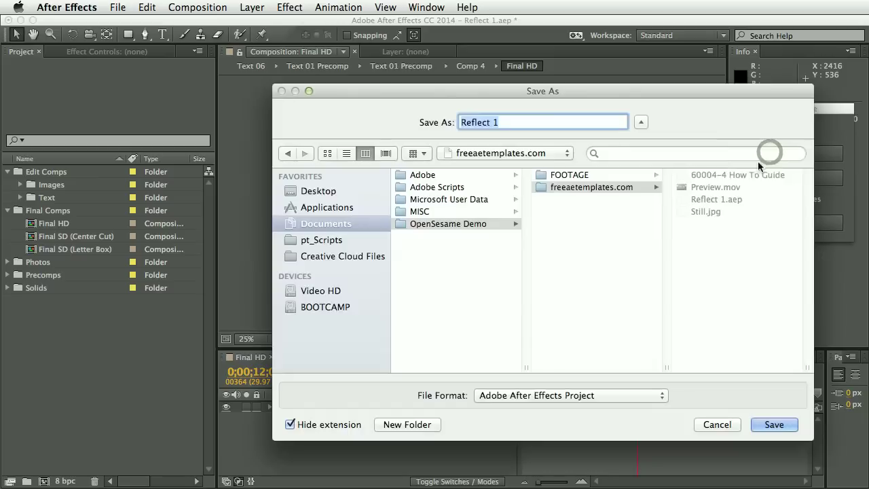
left_click(520, 224)
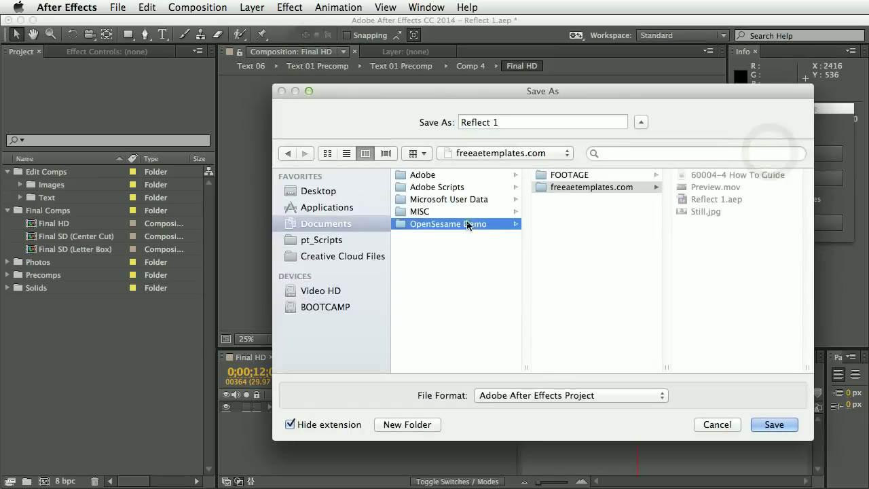
left_click(774, 424)
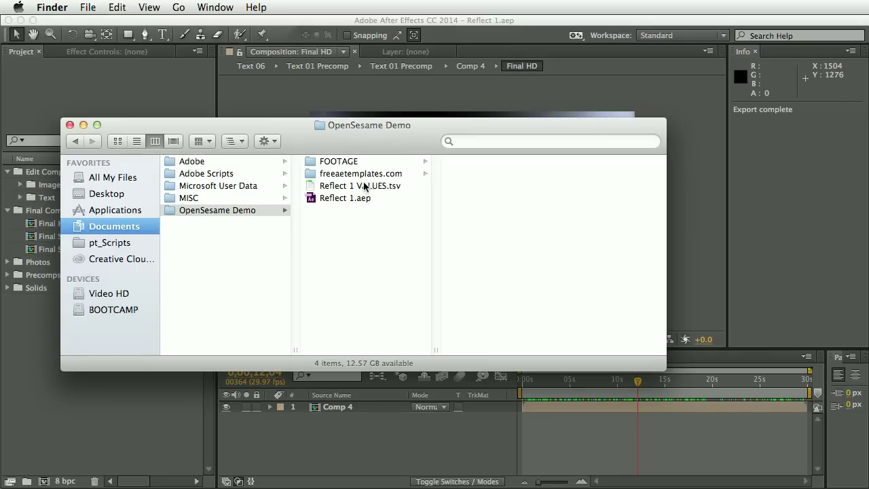
left_click_drag(362, 189, 504, 483)
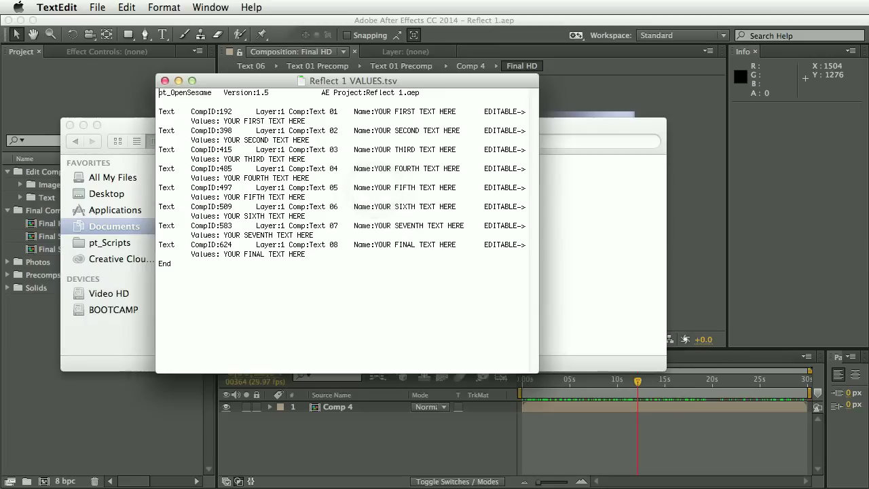
left_click_drag(536, 365, 804, 328)
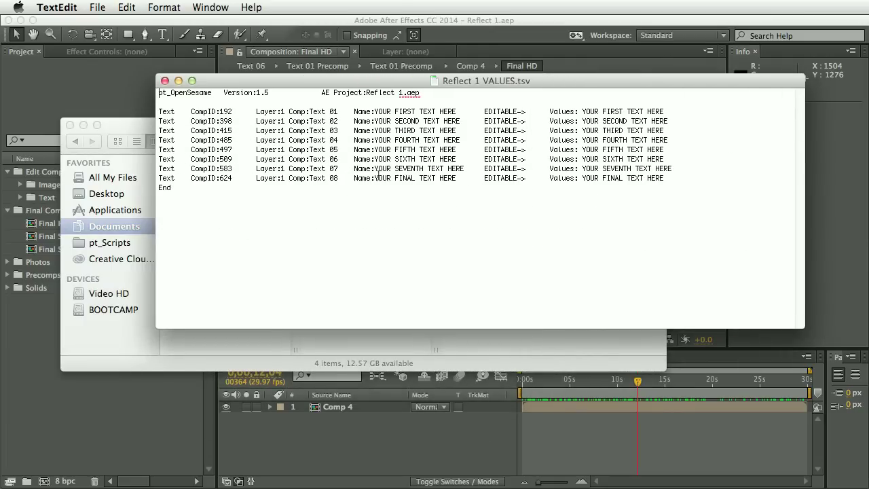
left_click(164, 81)
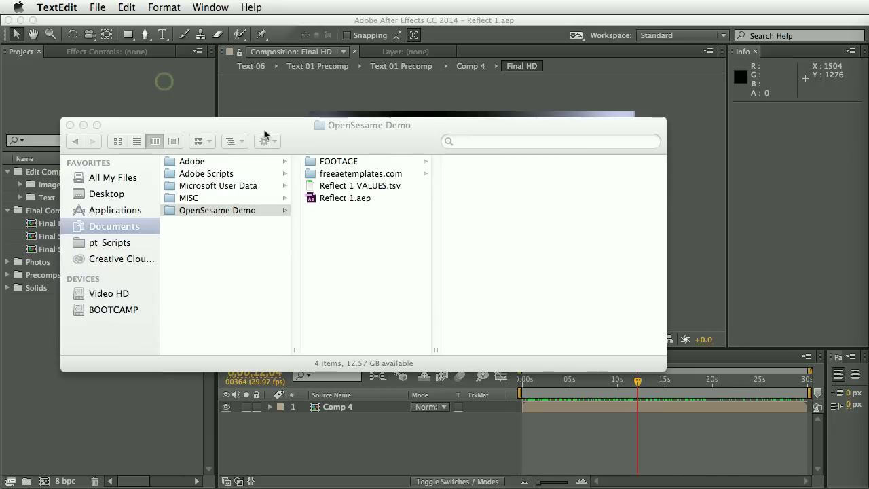
left_click(384, 141)
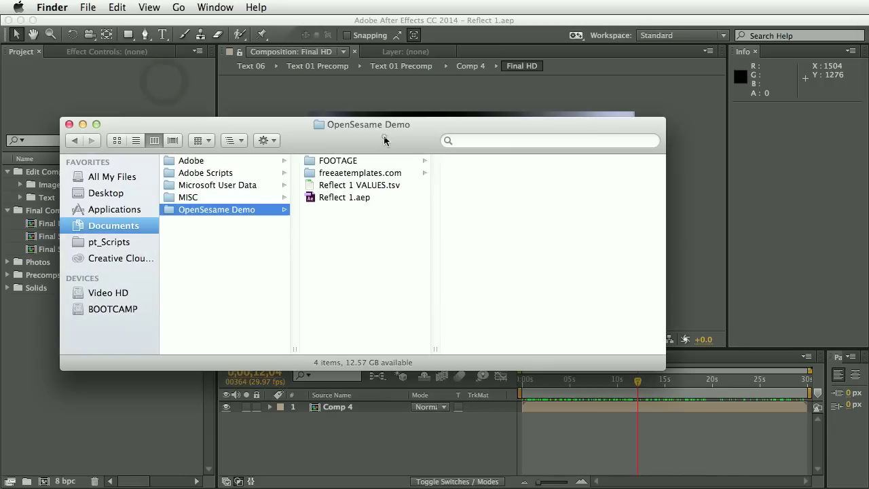
- Open Reflect 1 VALUES.tsv in Excel and shrink the window to reveal After Effects
left_click(373, 186)
double_click(372, 186)
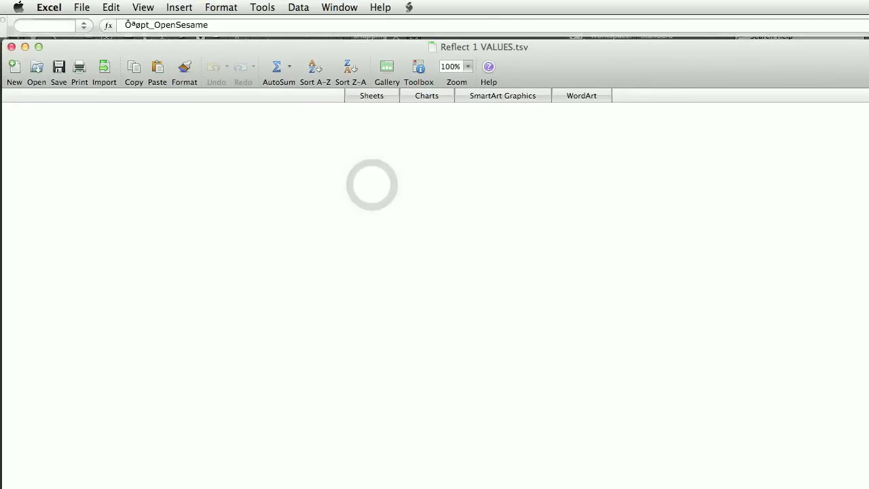
left_click_drag(795, 430, 704, 326)
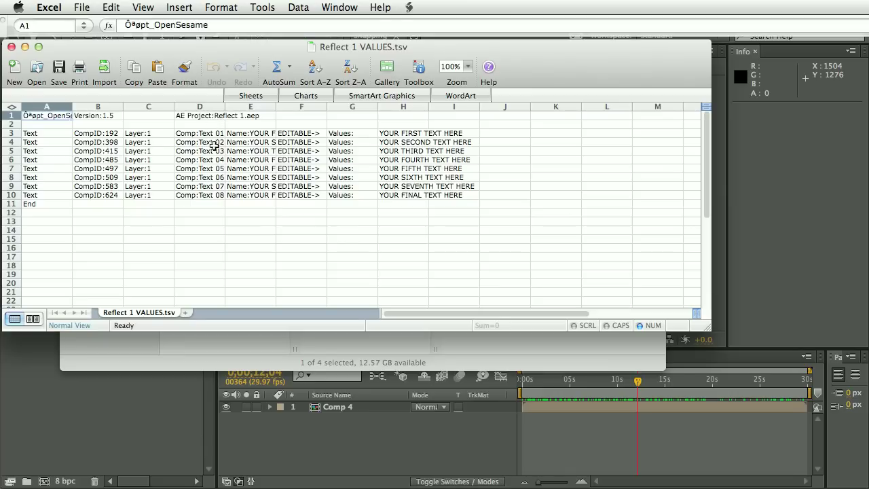
- Inspect the first text row's cells, including CompID, comp, name and the YOUR FIRST TEXT HERE value
left_click(95, 133)
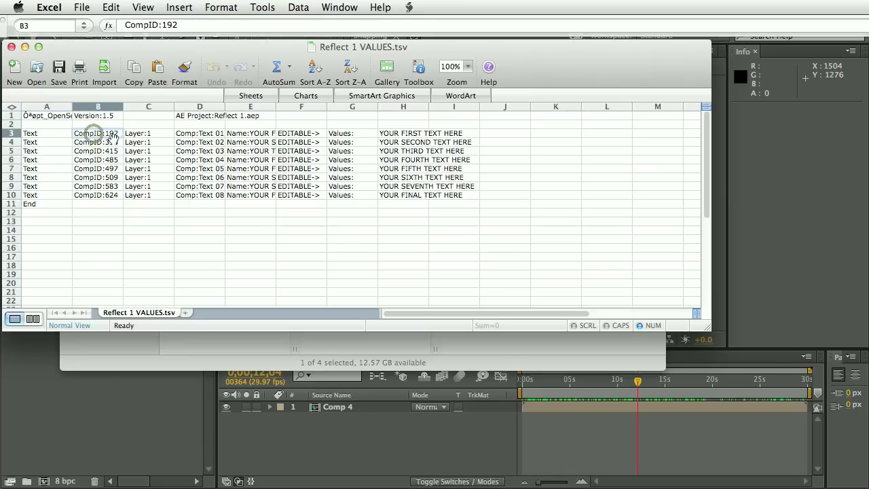
left_click(133, 134)
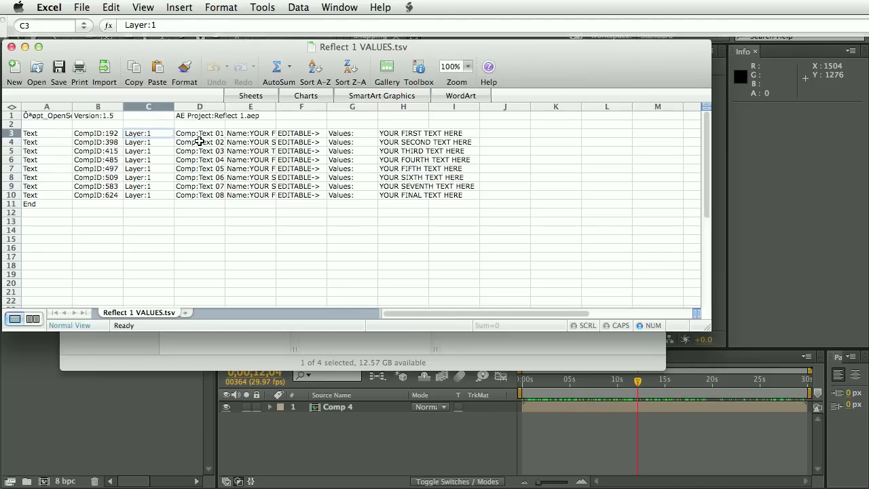
left_click(196, 135)
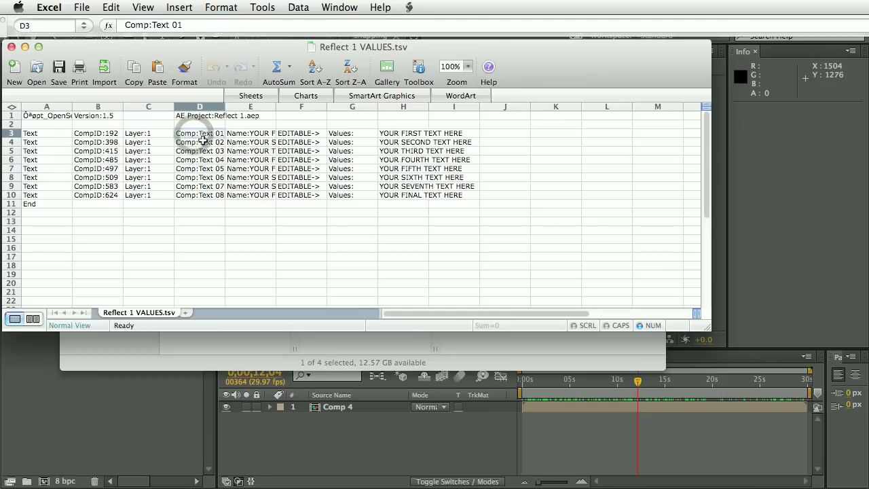
left_click(245, 133)
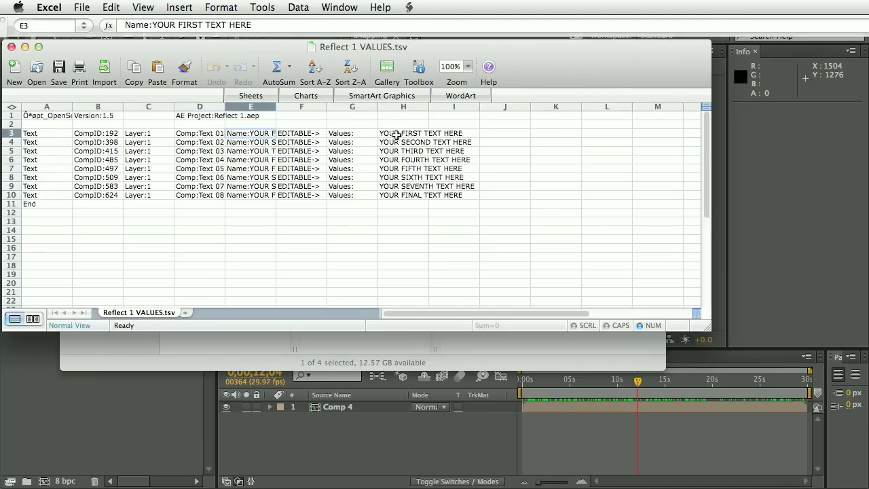
left_click(396, 135)
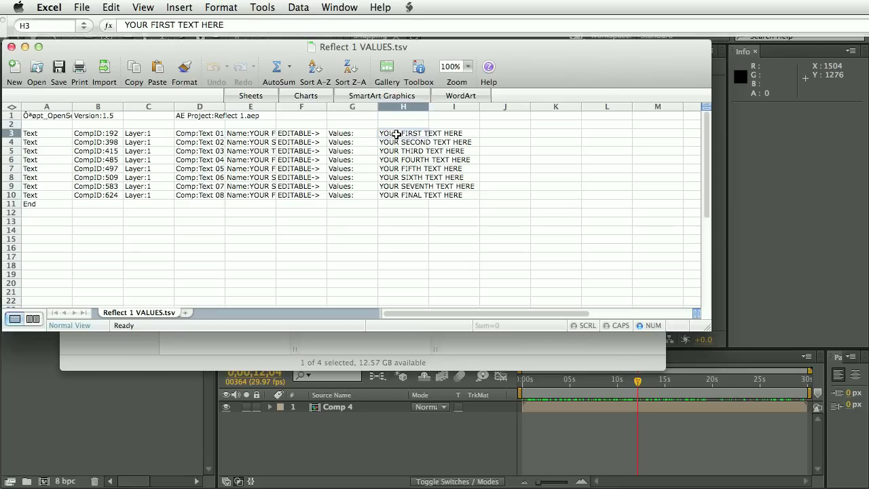
left_click(95, 135)
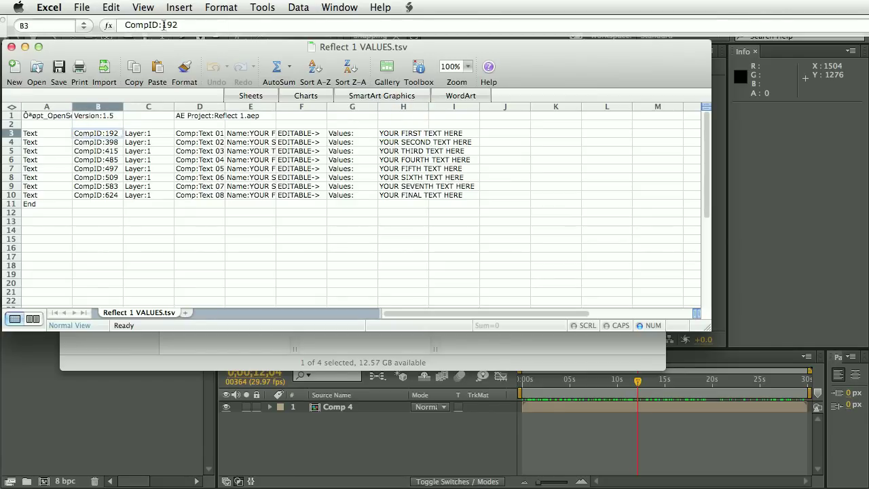
left_click(347, 237)
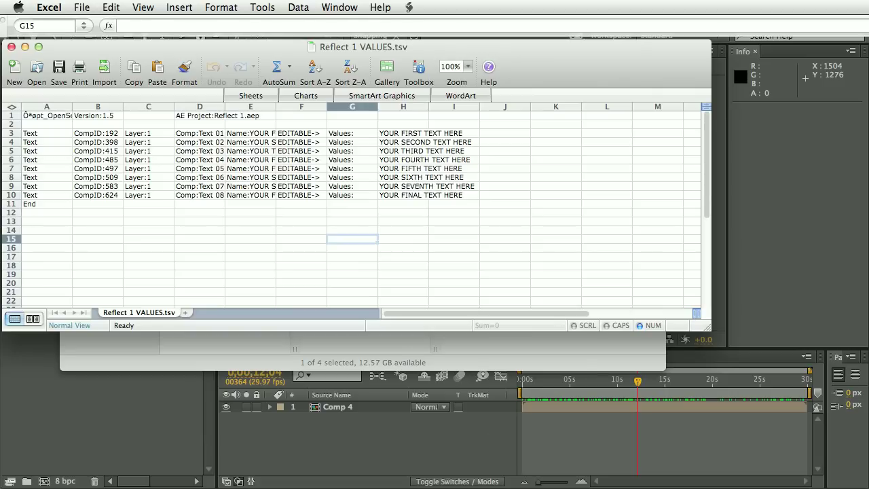
- Copy the Colorado place names in D1:D8 of reflect text.txt
left_click(781, 482)
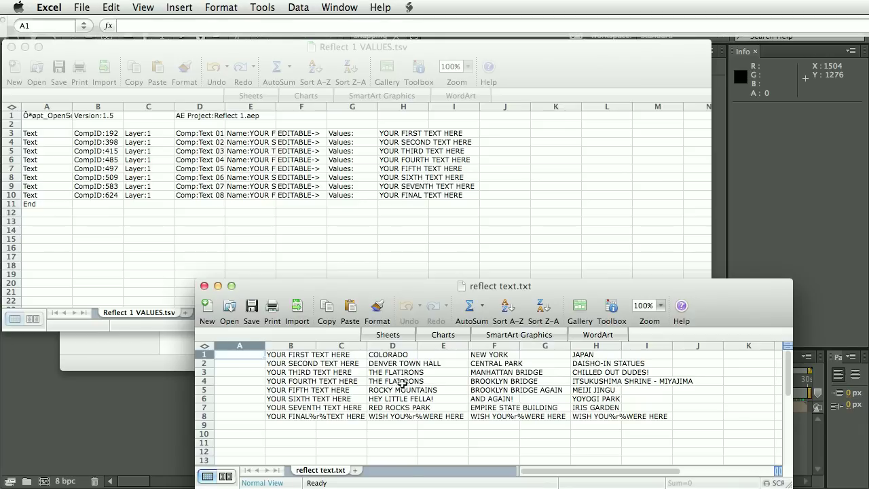
left_click_drag(387, 355, 401, 420)
key("super+c")
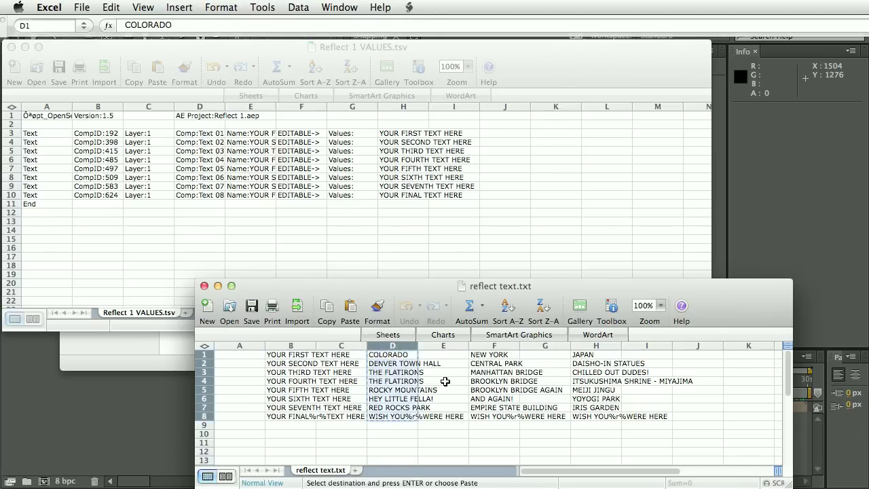
- Paste them over the placeholders starting at H3 in VALUES.tsv, then save and close it
left_click(398, 135)
left_click(398, 136)
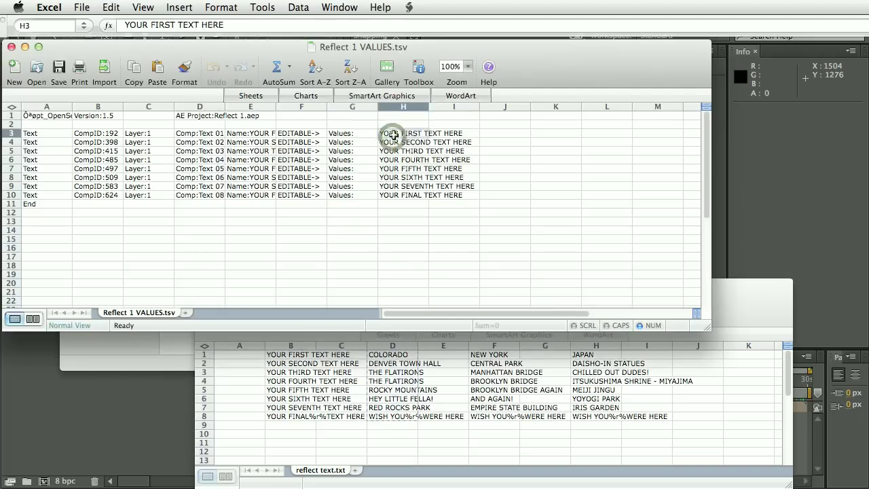
key("super+v")
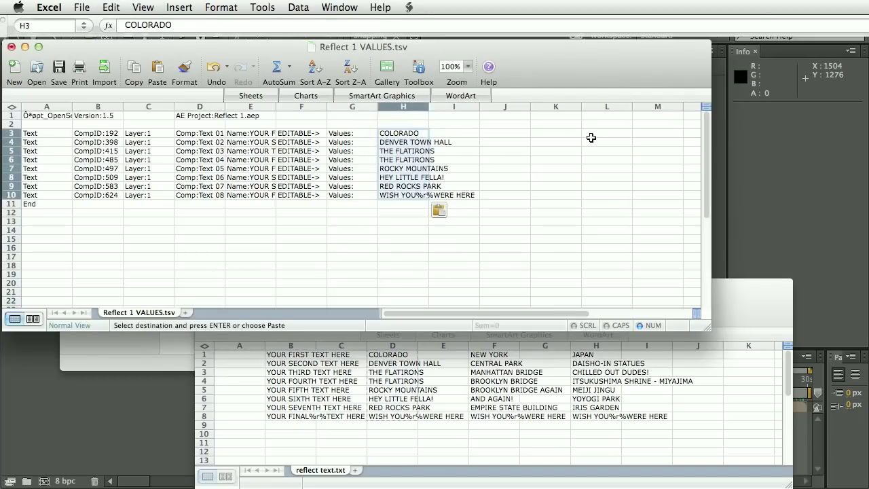
left_click(10, 46)
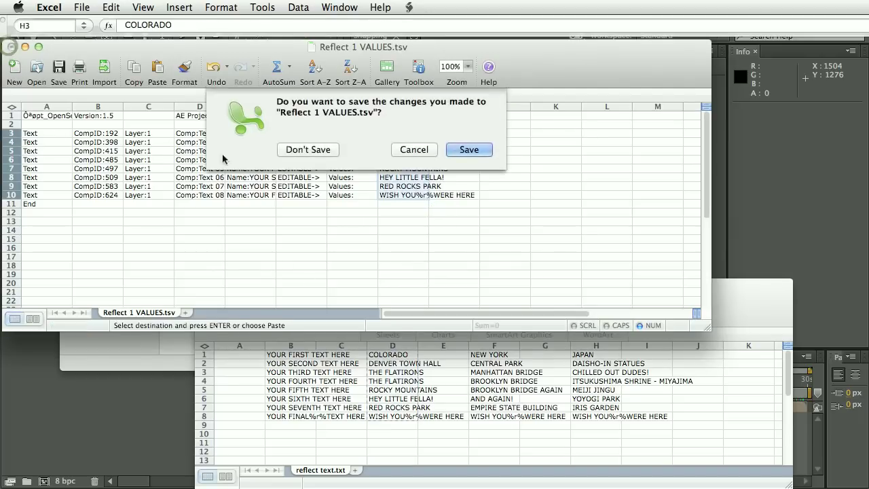
left_click(470, 150)
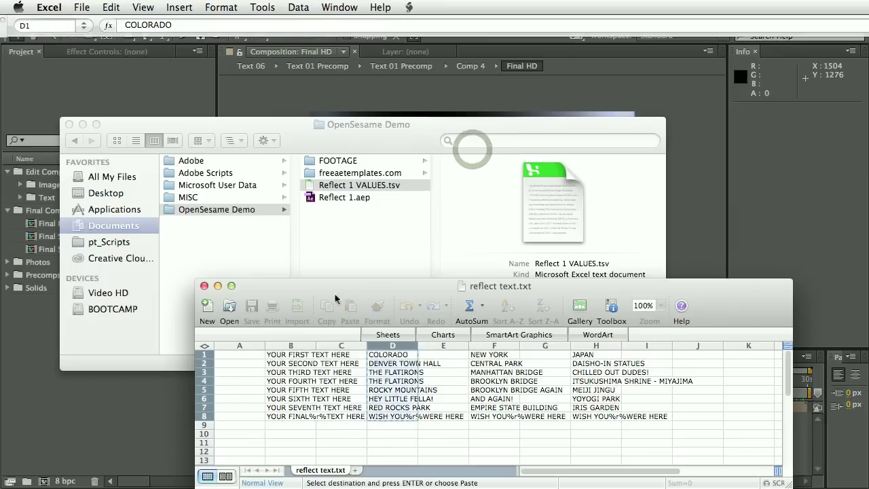
- Import Reflect 1 VALUES.tsv via OpenSesame's Import Project and scrub to check titles like ROCKY MOUNTAINS
left_click(136, 406)
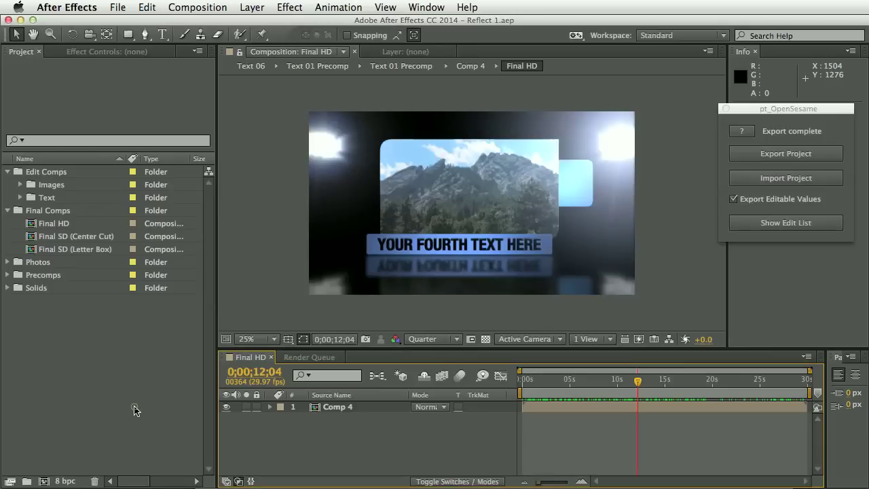
left_click(775, 179)
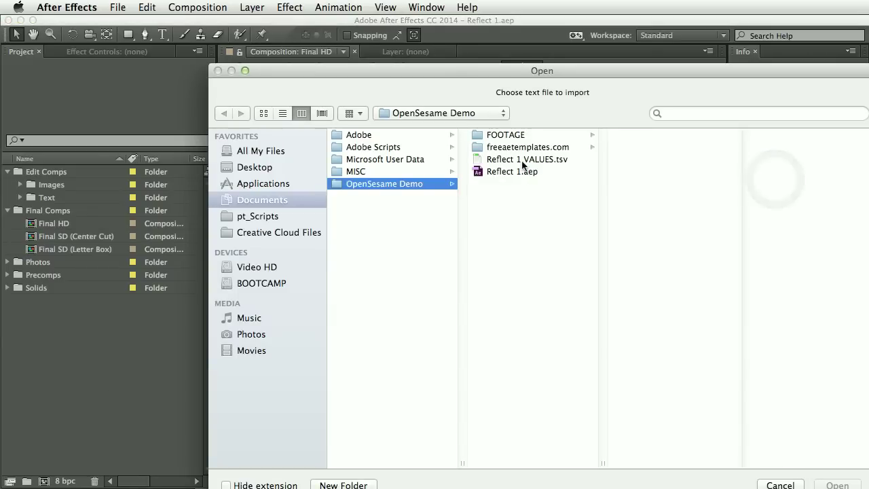
left_click(526, 159)
double_click(526, 160)
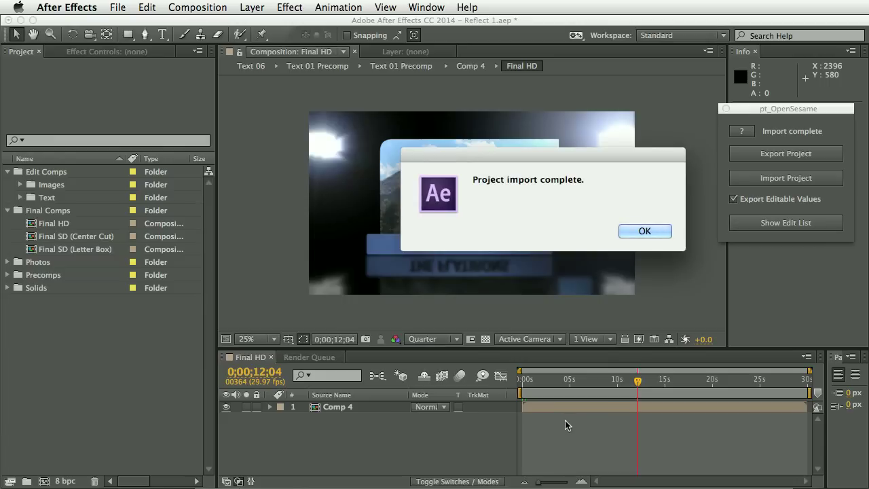
left_click(643, 233)
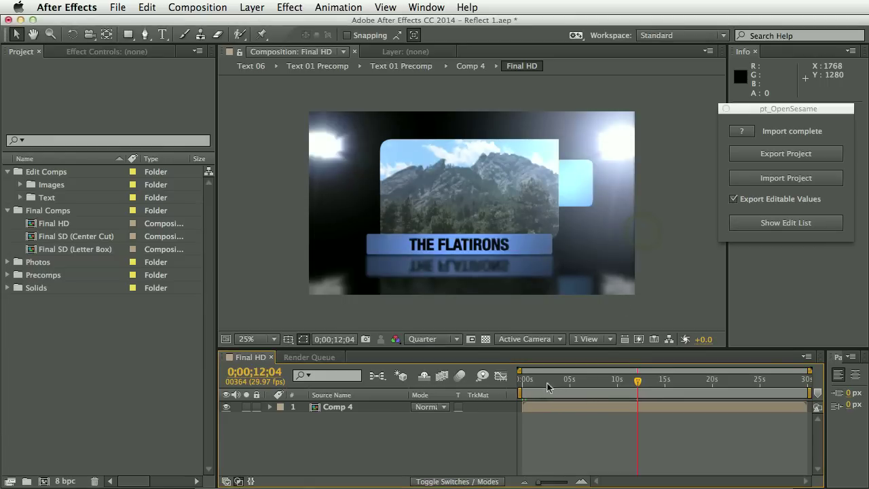
left_click_drag(520, 382, 743, 375)
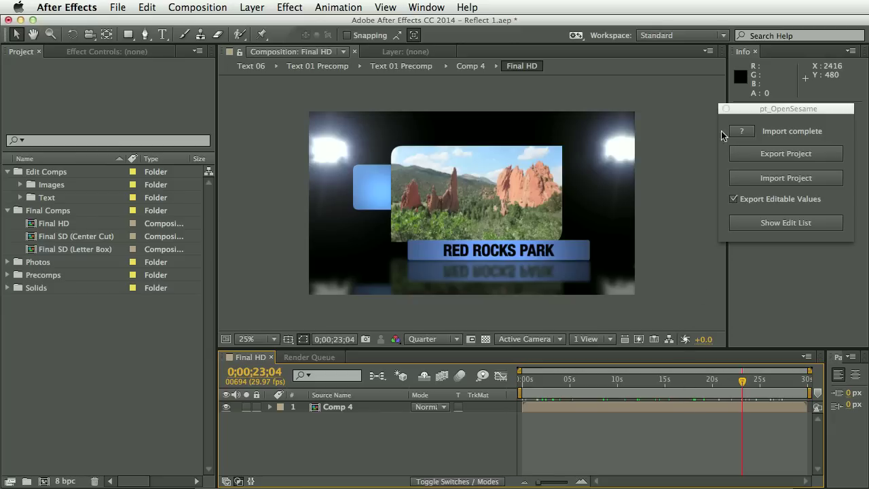
- Close and relaunch pt_OpenSesame.jsx, placing its panel at the upper right
left_click(726, 108)
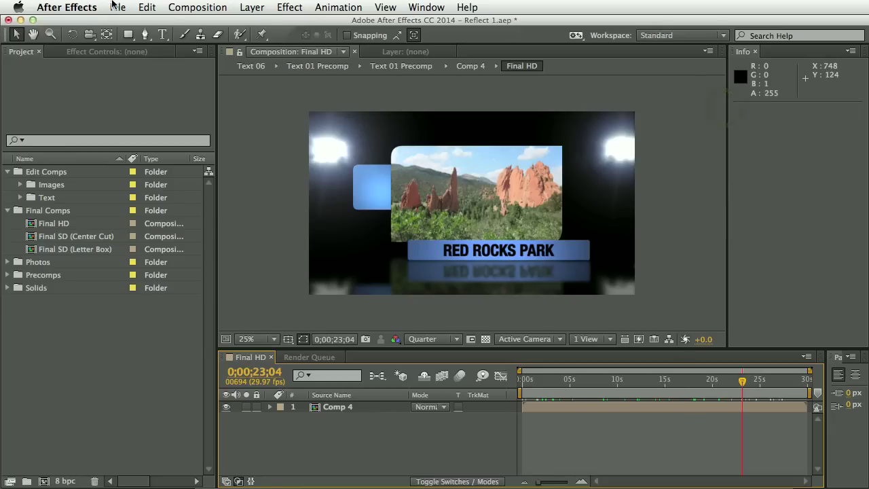
left_click(117, 7)
mouse_move(258, 347)
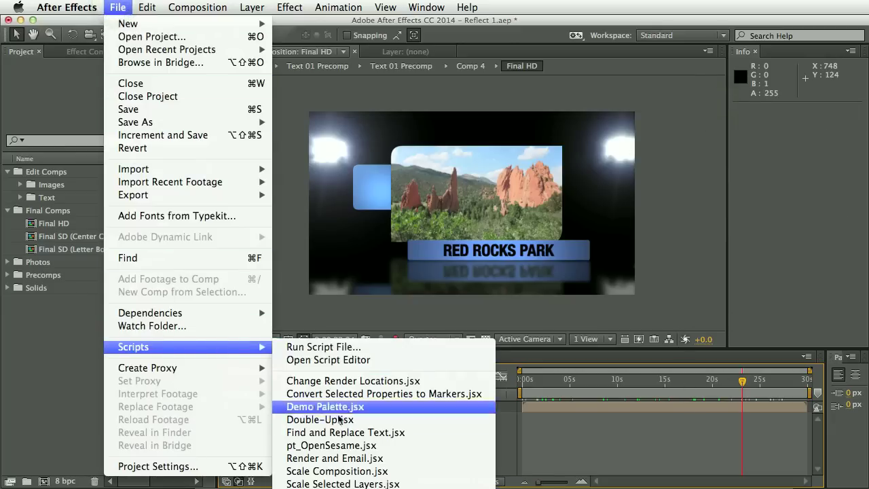
left_click(344, 445)
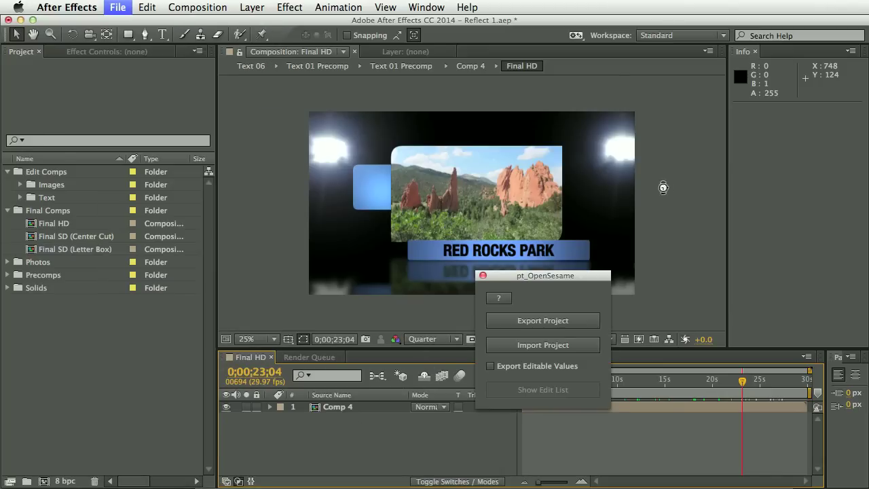
left_click_drag(567, 279, 803, 79)
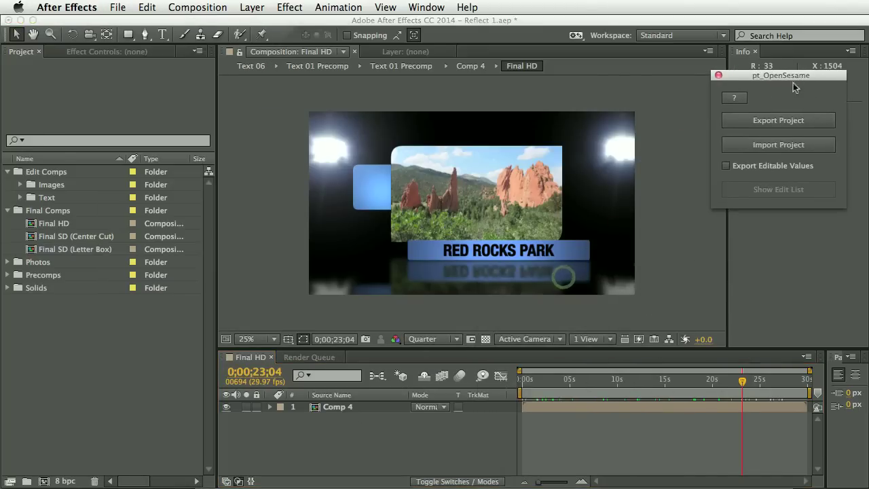
- Enable Export Editable Values, load the saved text list, add All Footage, then collapse the Edit List
left_click(726, 165)
left_click(777, 190)
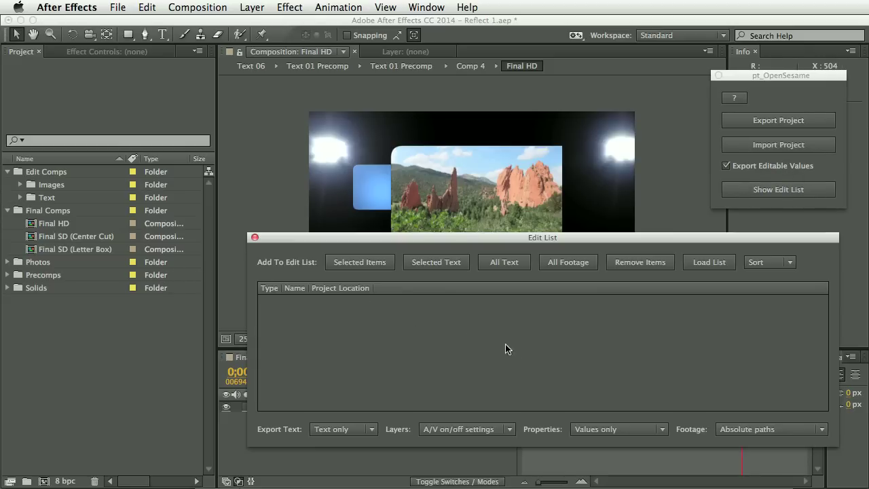
left_click(711, 262)
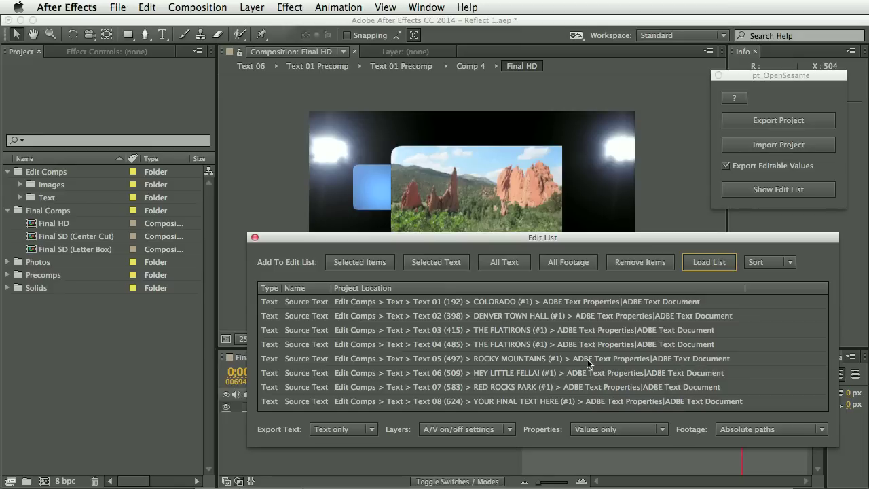
left_click(571, 269)
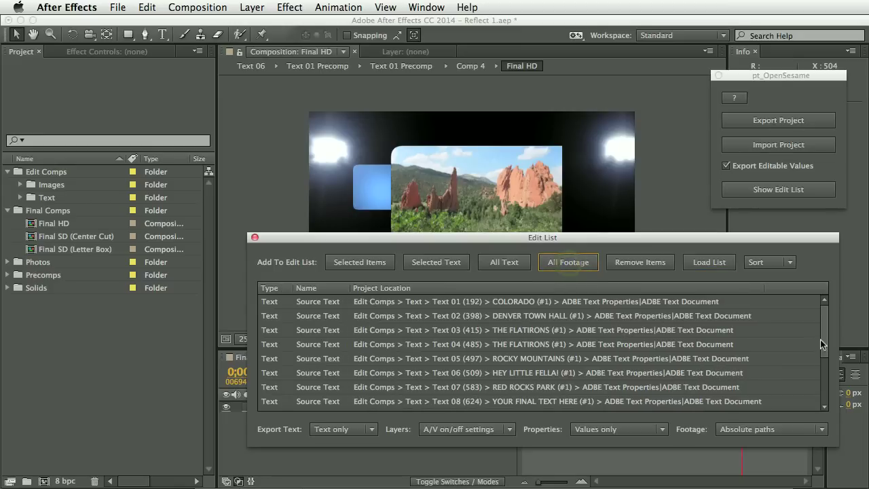
scroll(827, 367, "down", 2)
scroll(830, 371, "down", 1)
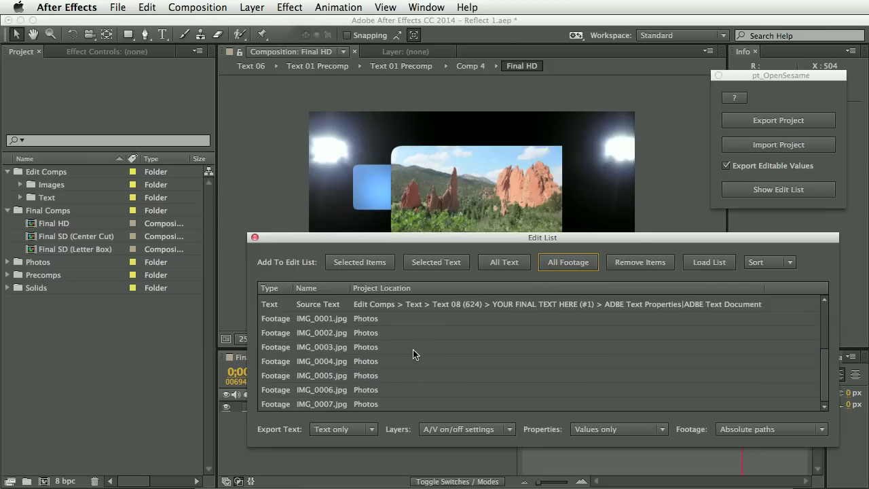
double_click(329, 240)
- Open the Blue Control precomp and show Medium Royal Blue Solid 1's Color Balance (HLS) effect
left_click(8, 274)
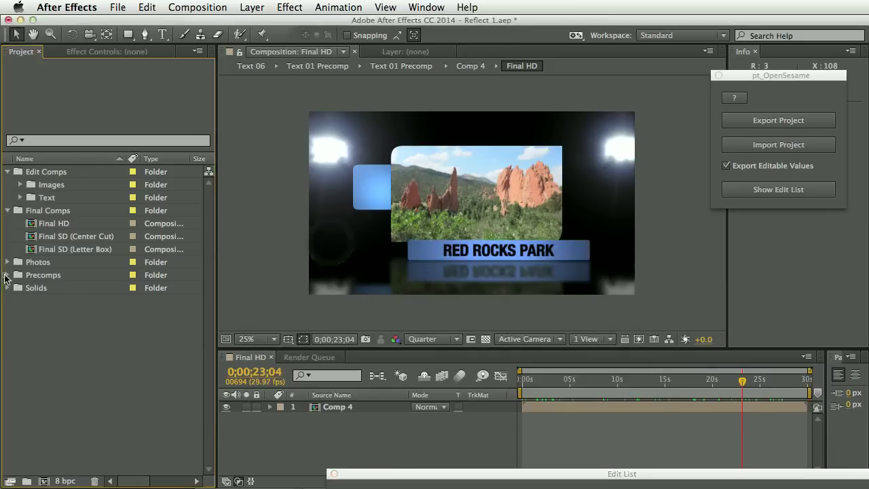
double_click(61, 183)
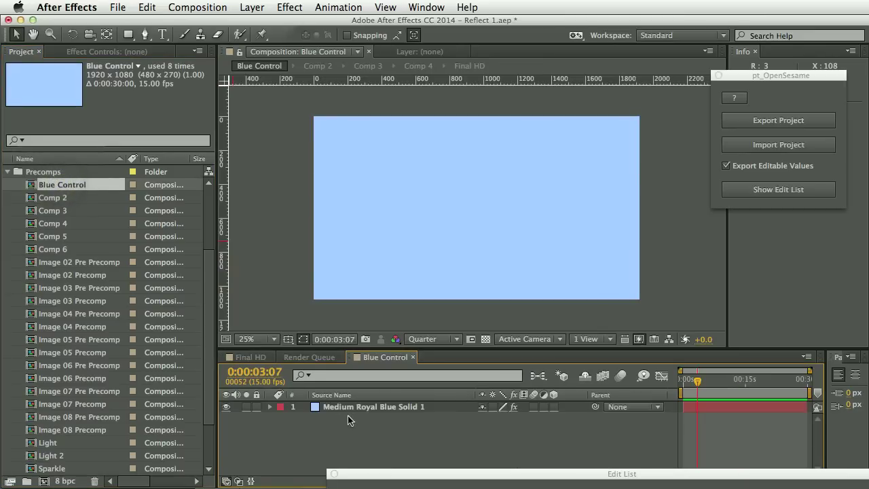
left_click(361, 406)
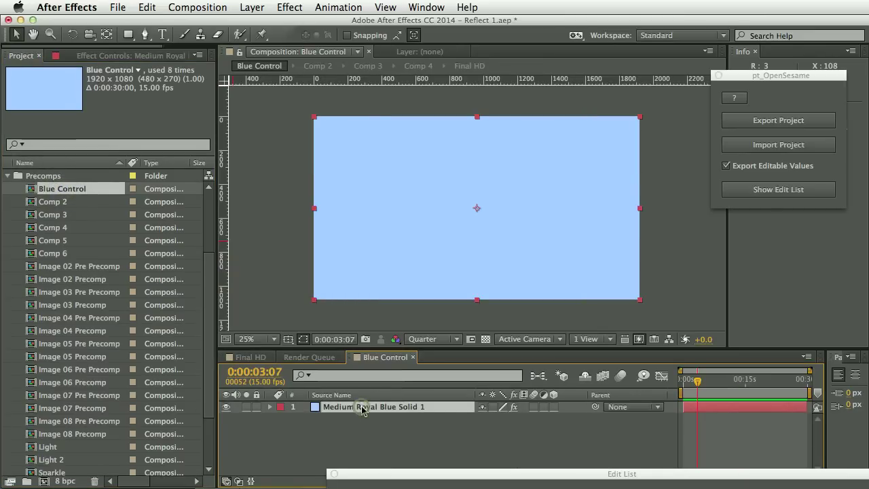
left_click(148, 56)
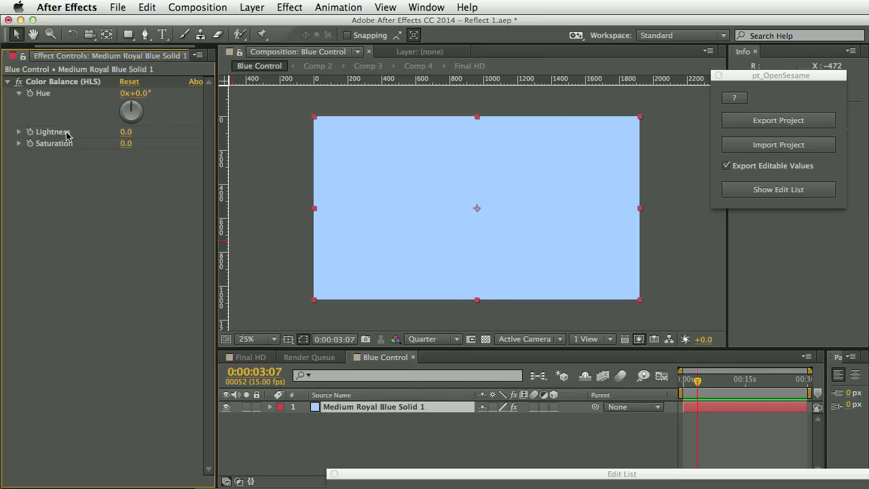
- Reveal and select the effect's Hue property, then add it to the Edit List as a selected item
right_click(46, 98)
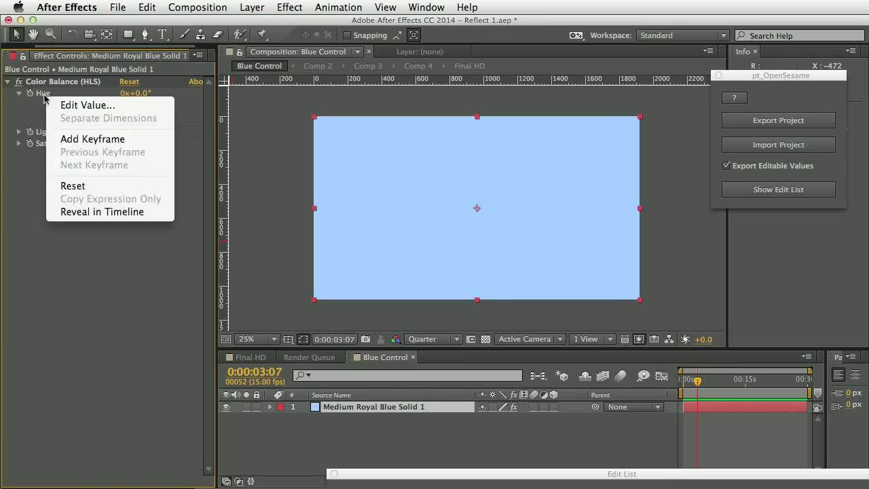
left_click(97, 213)
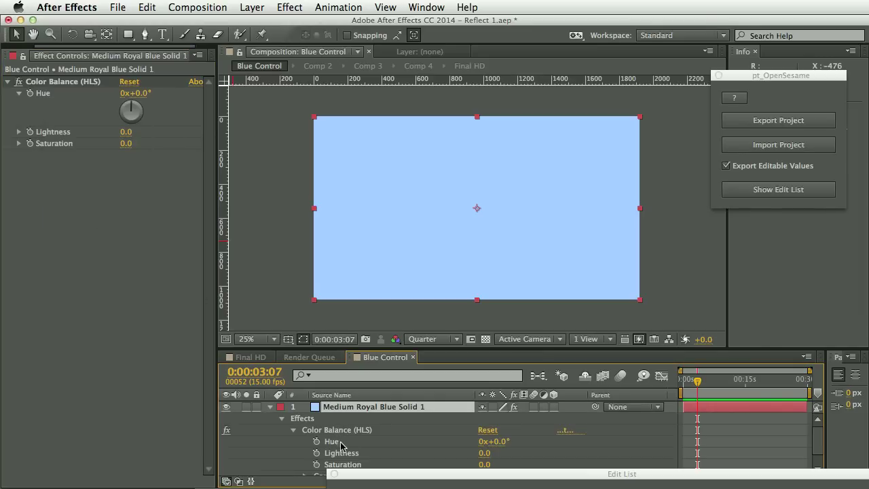
left_click(339, 443)
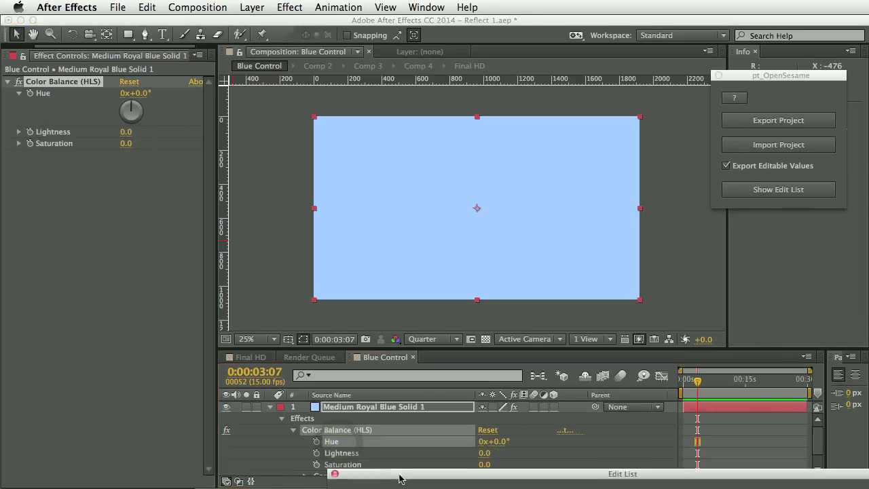
left_click_drag(402, 475, 417, 126)
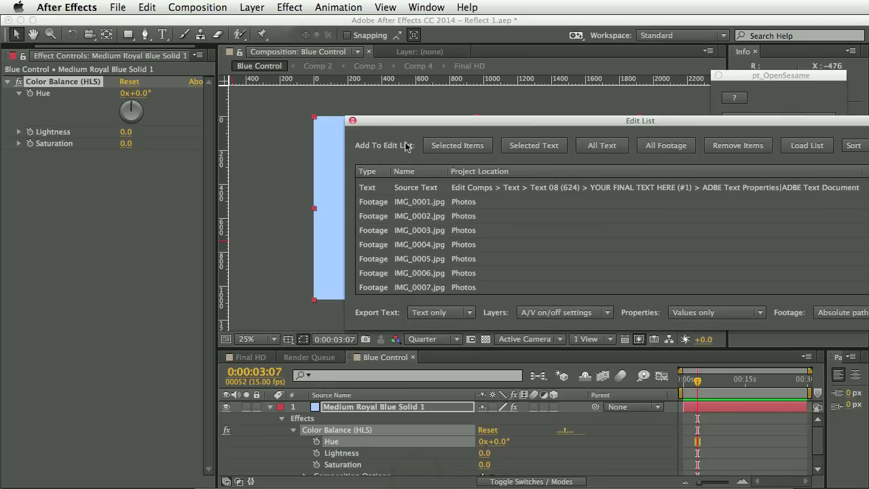
left_click(459, 147)
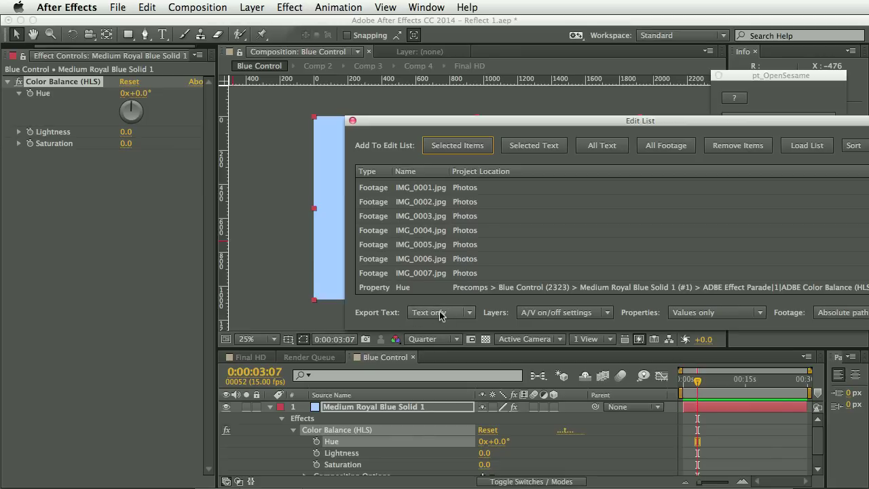
- Set the edit list's Export Text option to Text & styles
left_click(439, 314)
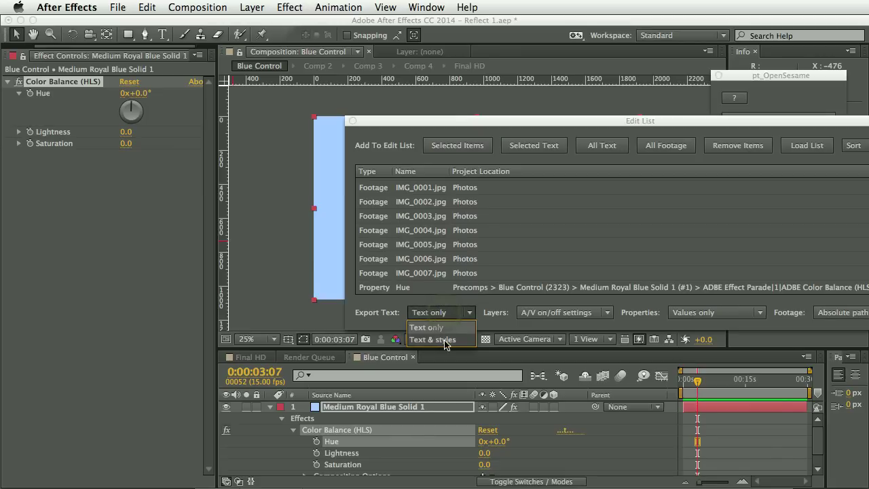
left_click(447, 339)
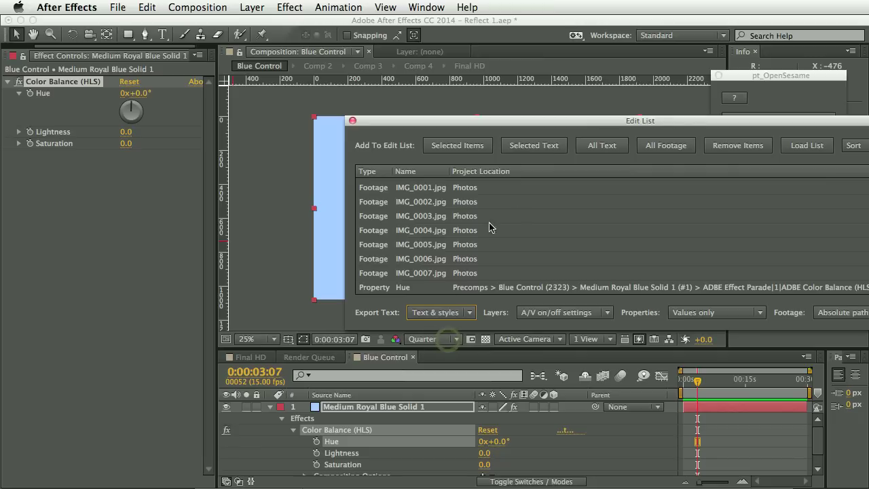
left_click_drag(590, 128, 536, 158)
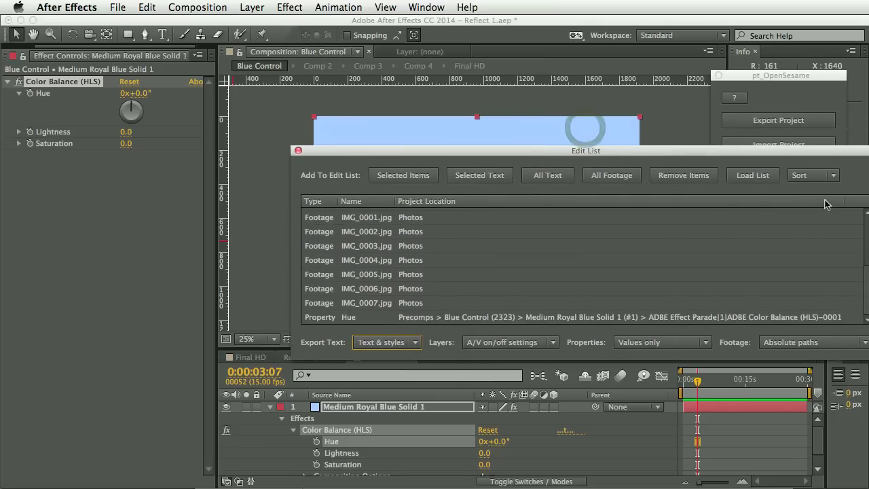
left_click(862, 232)
- Sort the edit list entries by type, then close the Edit List window
left_click(812, 175)
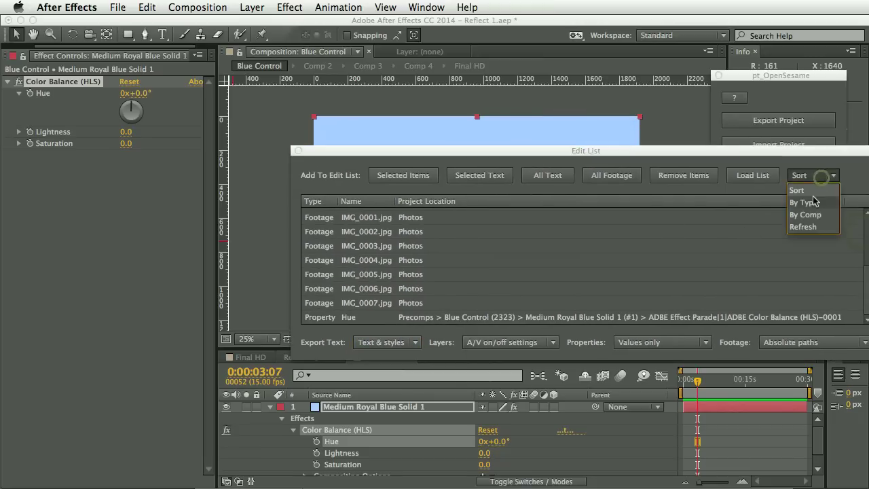
left_click(813, 201)
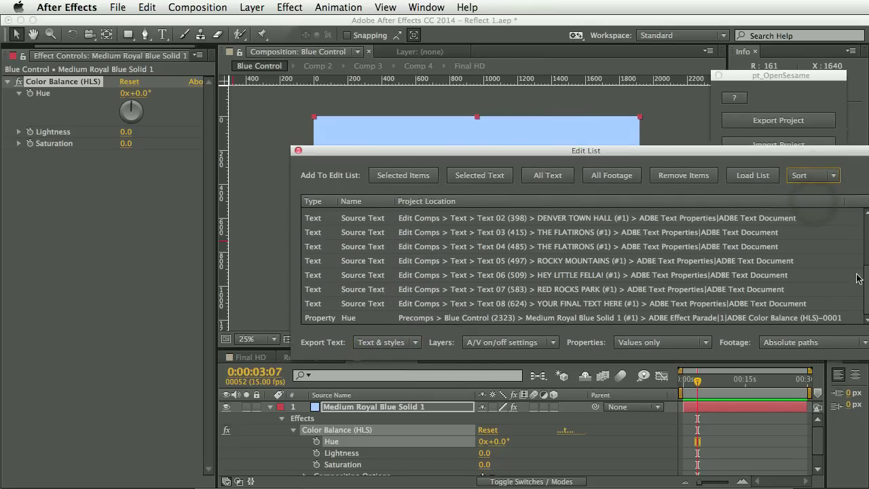
left_click_drag(867, 282, 864, 303)
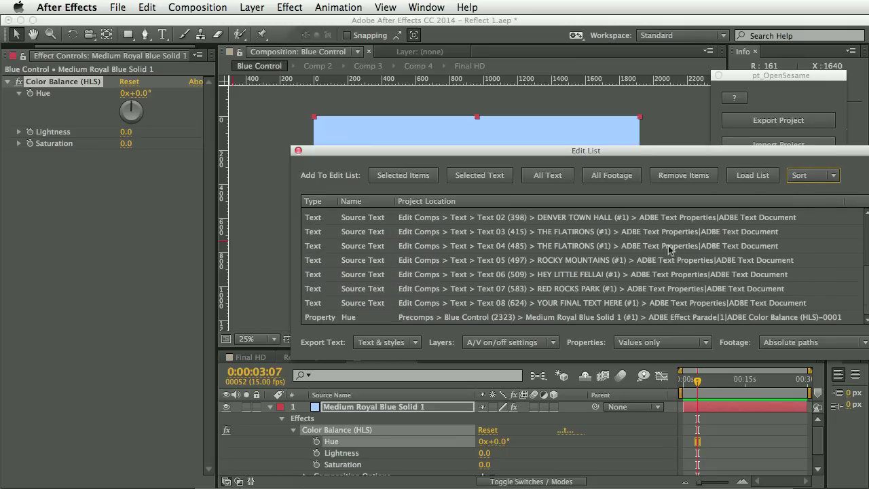
left_click(298, 151)
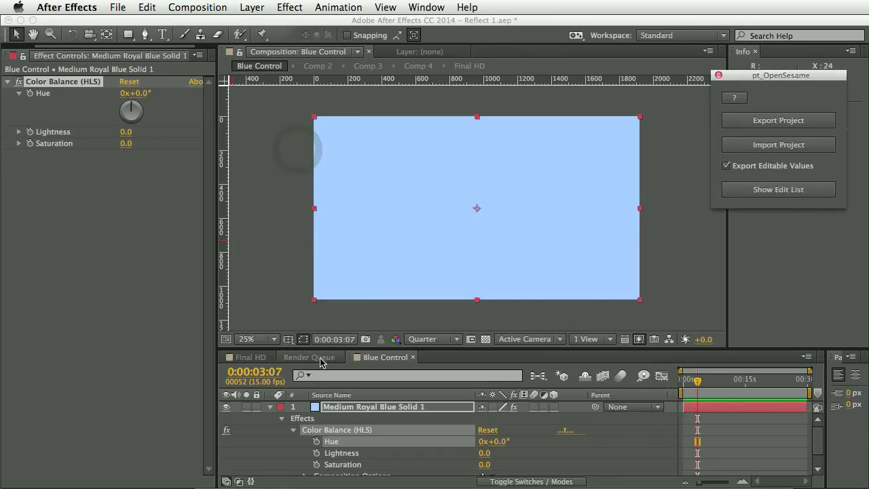
- Queue the Final HD comp in the Render Queue with output set to Final HD.mov
left_click(470, 66)
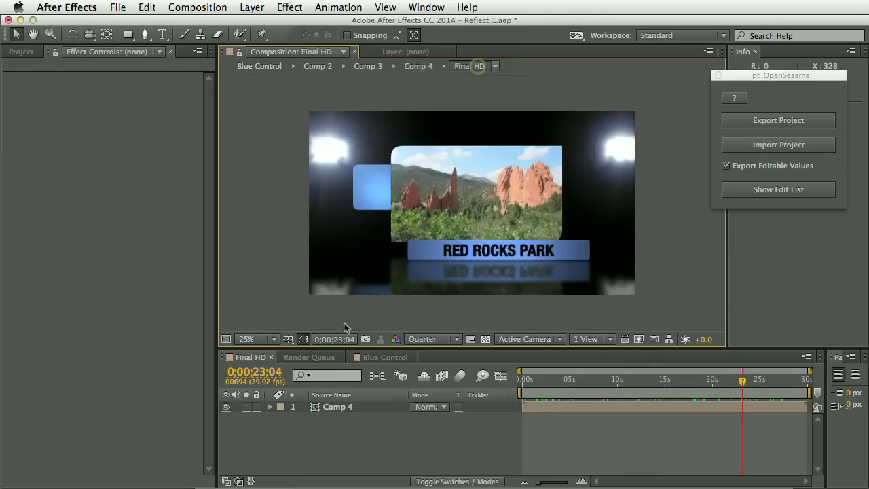
left_click(309, 357)
left_click(21, 52)
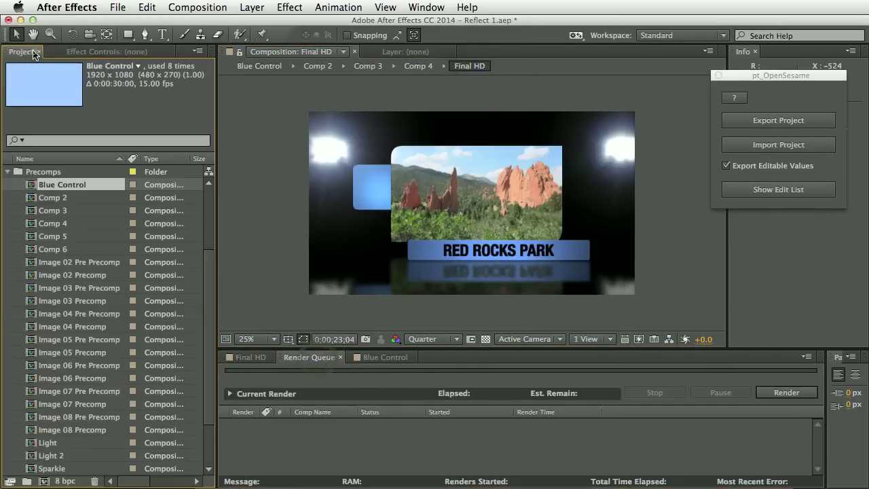
double_click(58, 171)
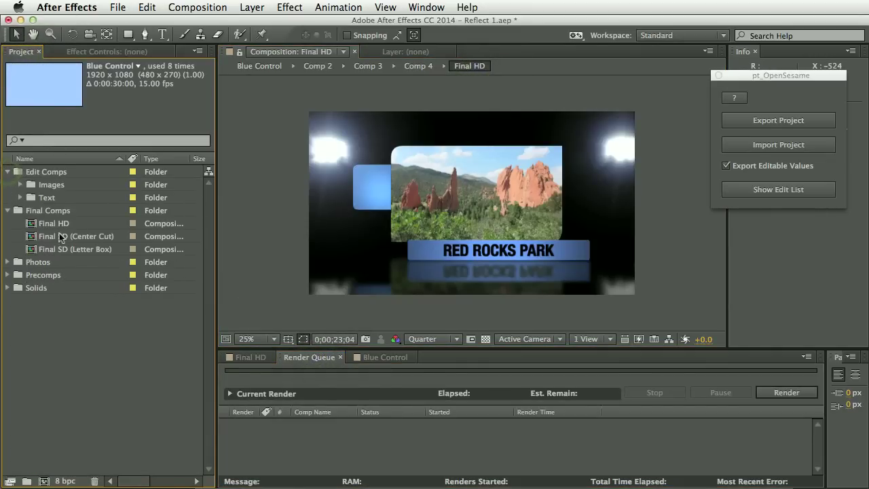
left_click_drag(58, 224, 523, 450)
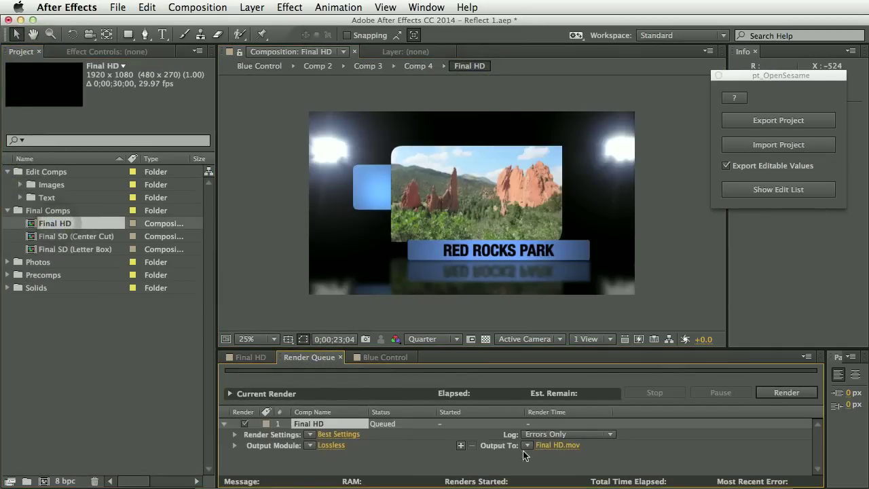
left_click(555, 446)
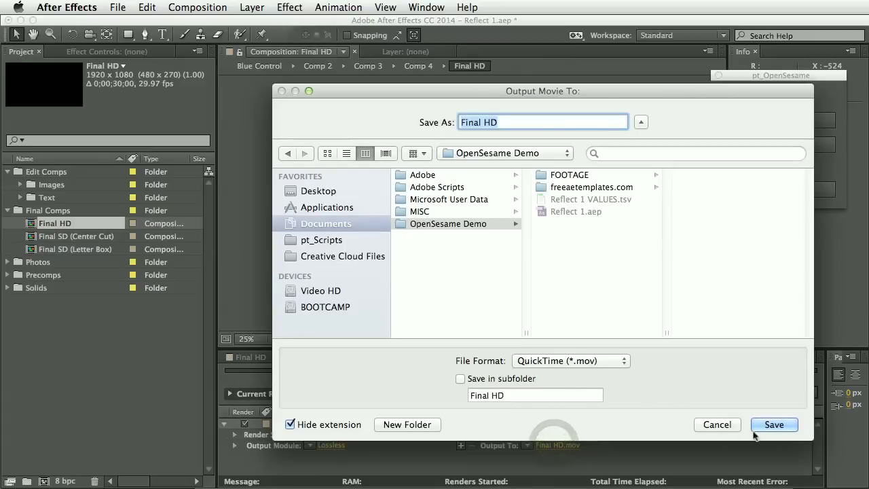
left_click(776, 426)
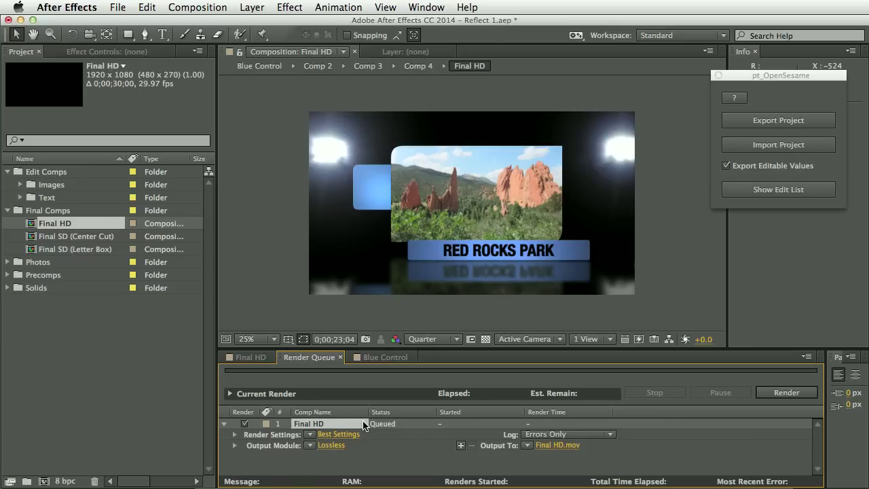
- Export the project's editable values as Reflect 1, replacing the existing file
left_click(774, 121)
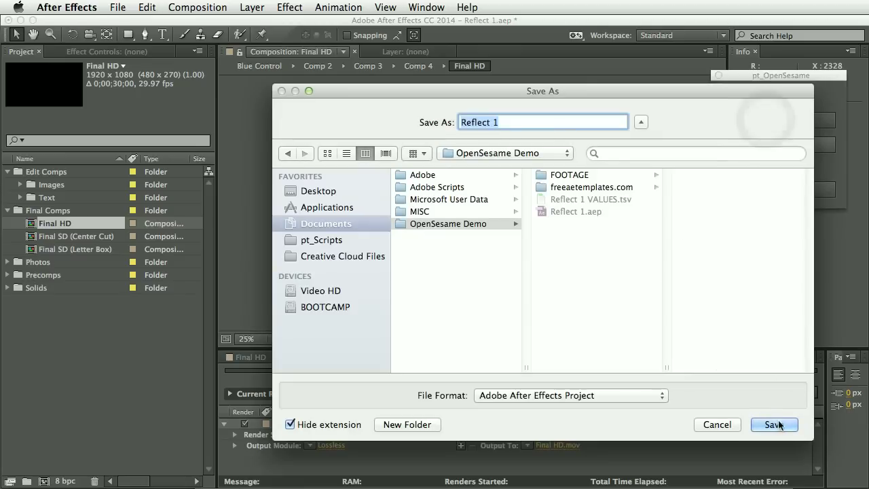
left_click(774, 424)
left_click(641, 181)
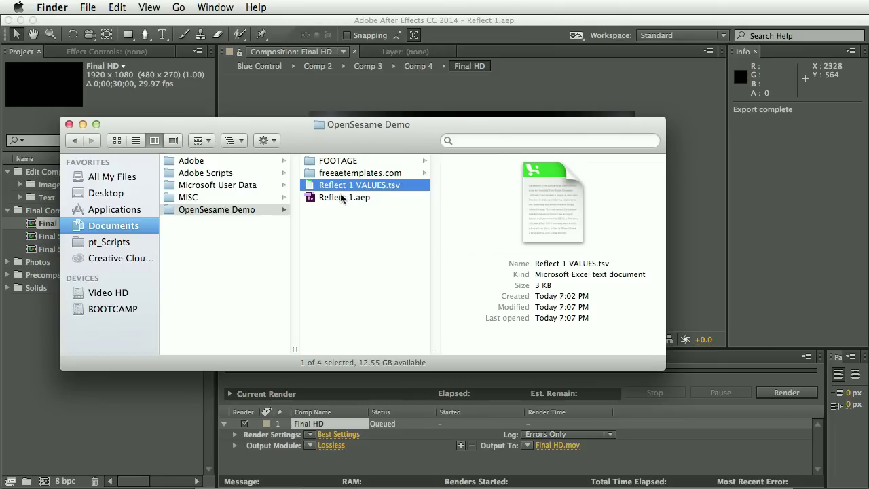
- Open Reflect 1 VALUES.tsv in Excel and shrink the window so reflect text.txt shows below
double_click(350, 184)
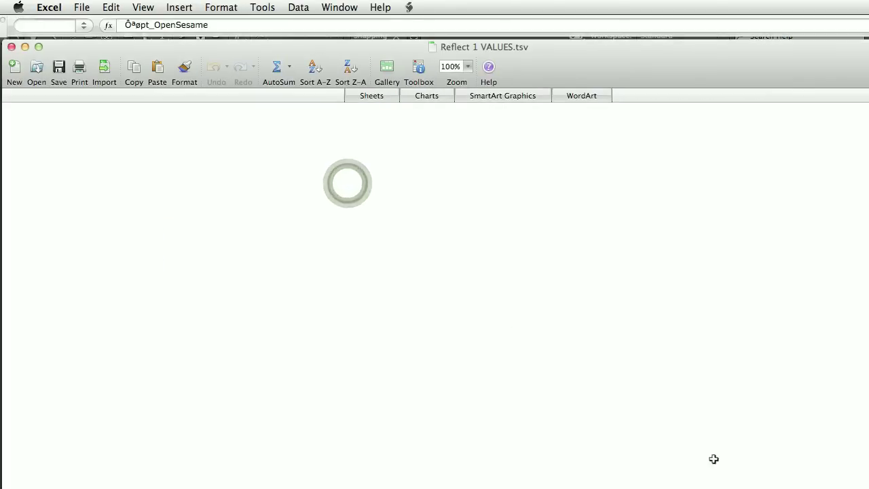
left_click_drag(865, 485, 830, 376)
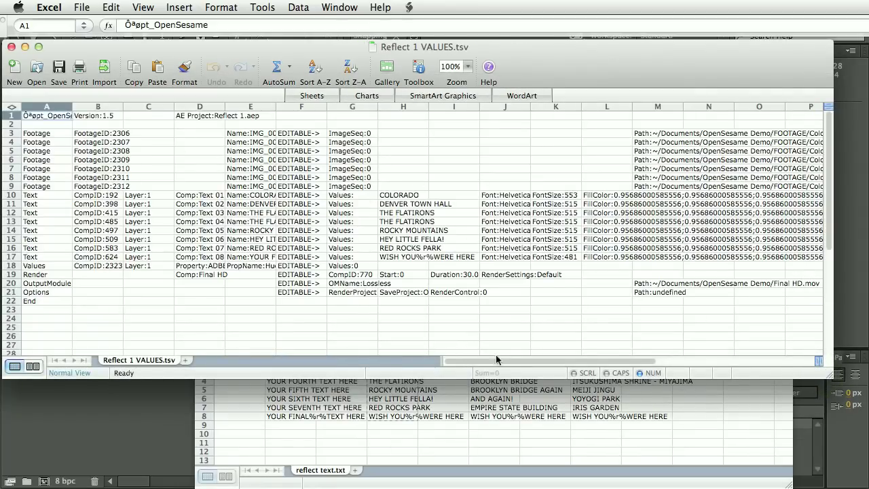
left_click_drag(503, 365, 421, 363)
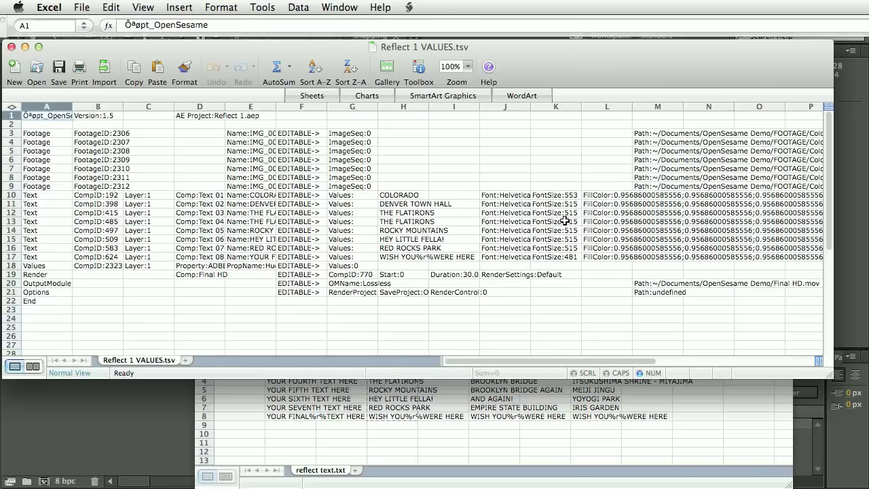
- Inspect rows 18–21: the Hue entry and value, Render, OutputModule and Options rows
left_click(250, 269)
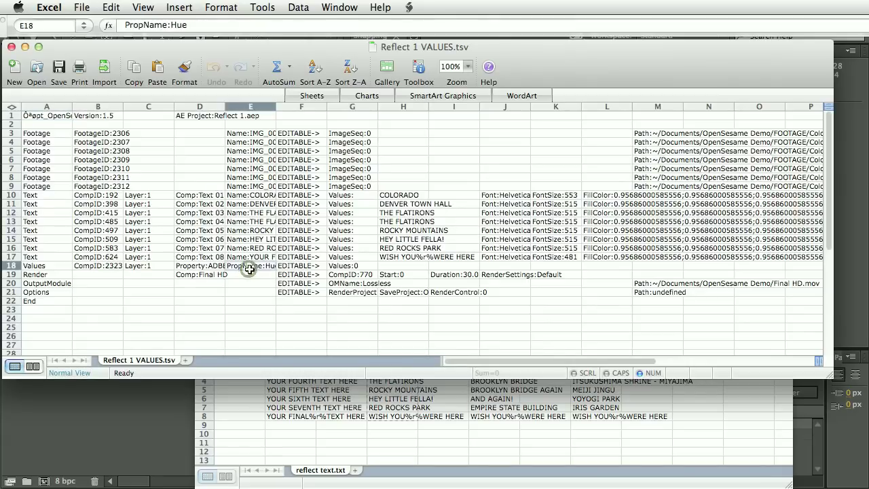
left_click(350, 268)
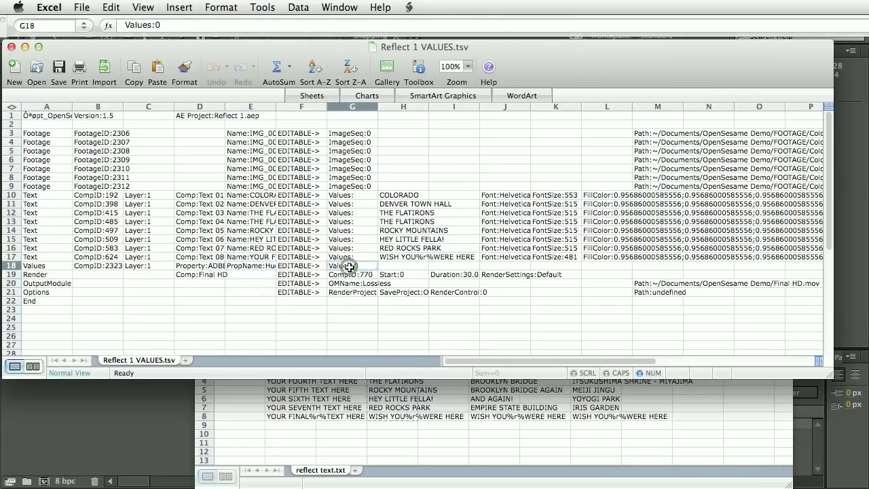
left_click(41, 276)
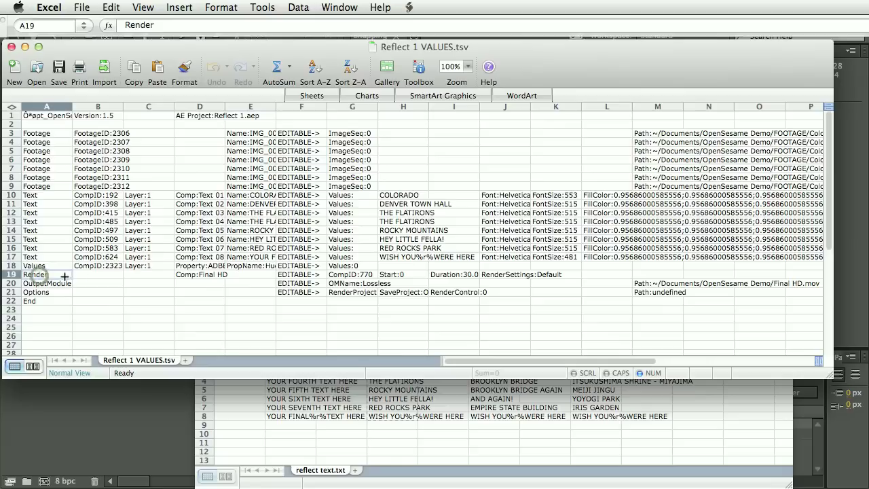
left_click(393, 276)
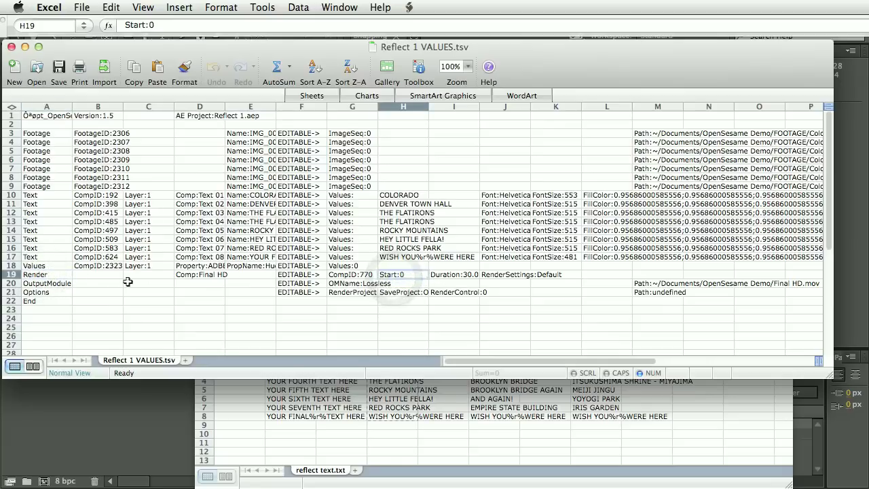
left_click(62, 284)
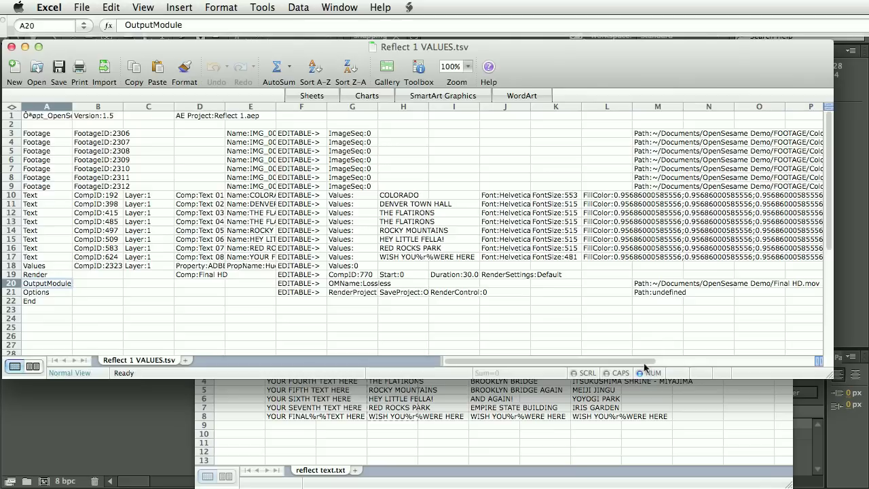
left_click_drag(644, 364, 657, 361)
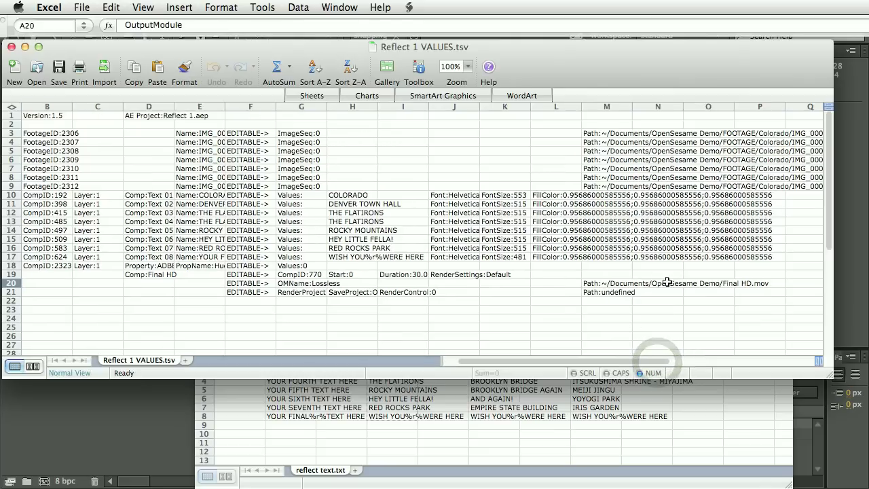
left_click_drag(533, 364, 521, 363)
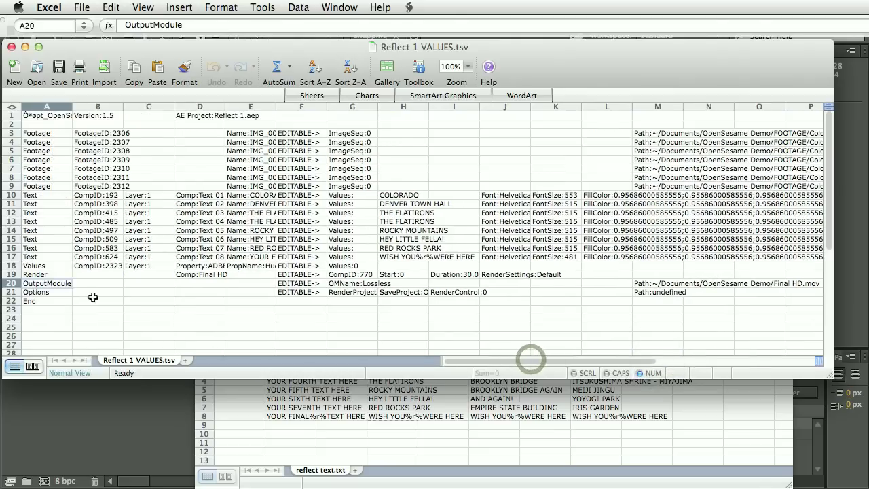
left_click(39, 292)
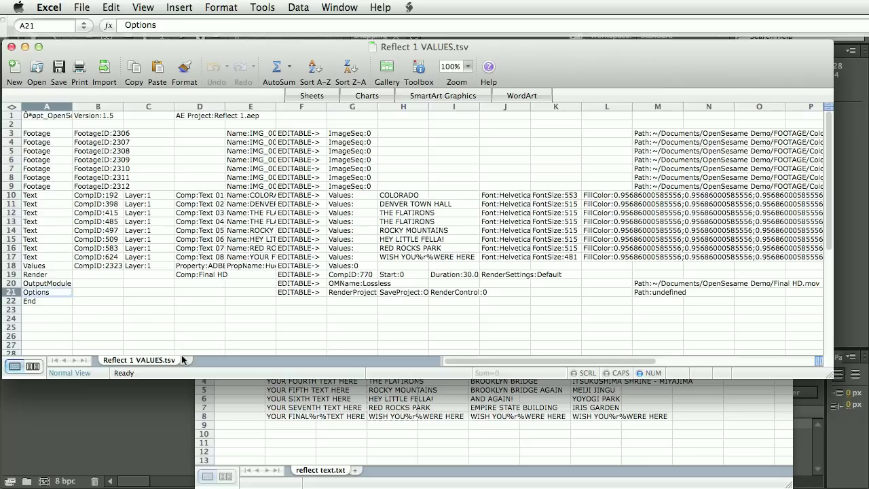
- Copy the New York titles F1:F8 from reflect text.txt and paste them into H10:H17
left_click(437, 454)
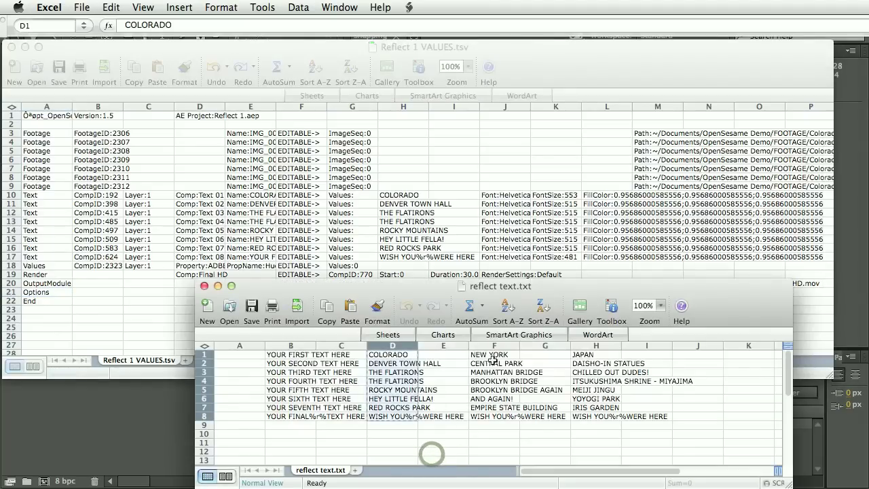
left_click_drag(492, 356, 495, 416)
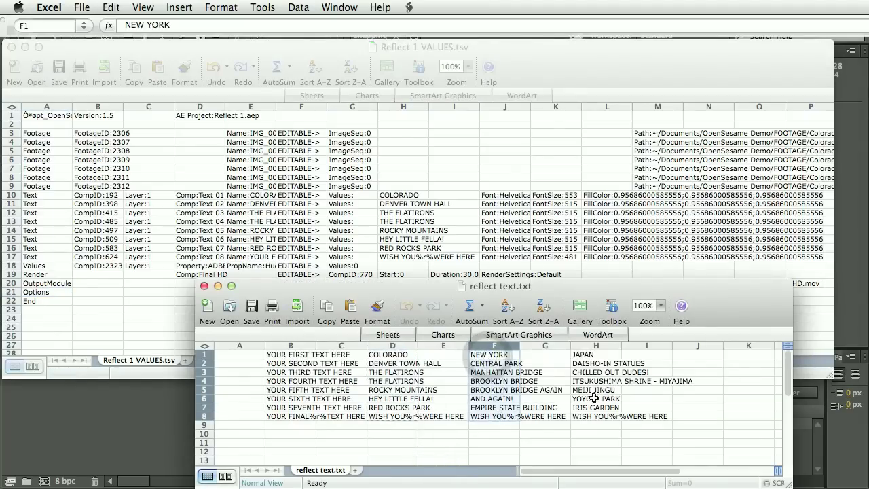
key("super+c")
left_click(407, 196)
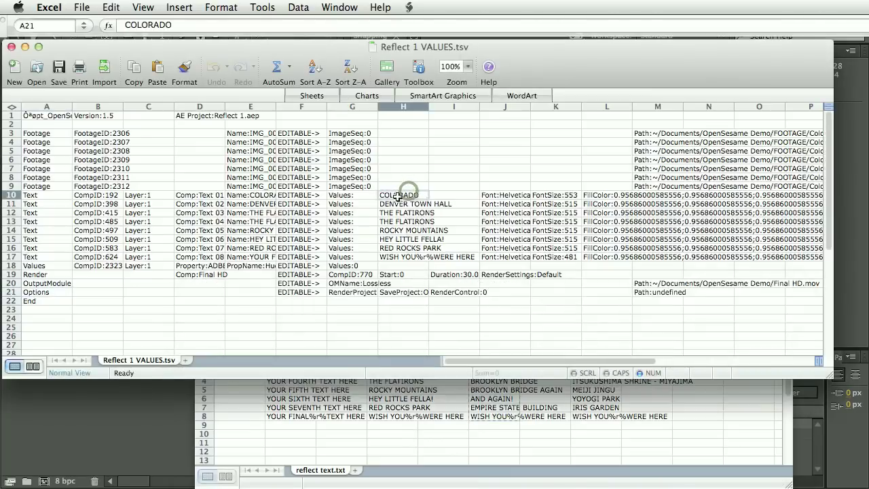
key("super+v")
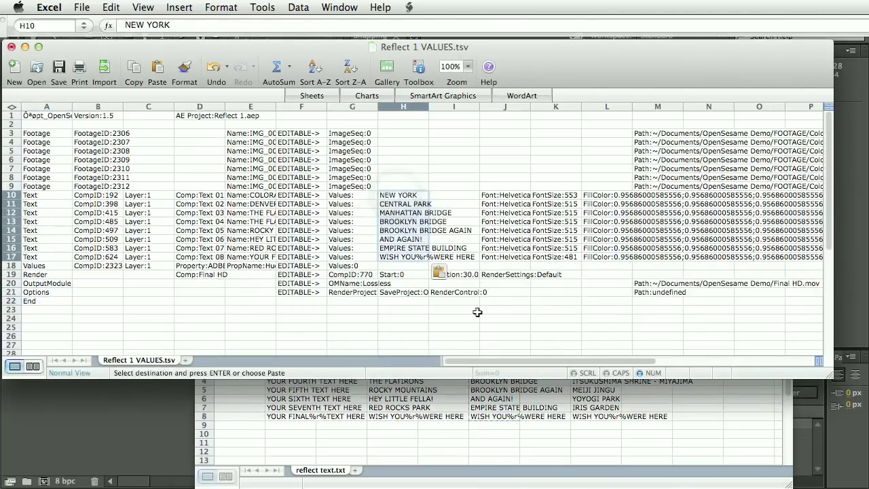
left_click_drag(508, 361, 527, 363)
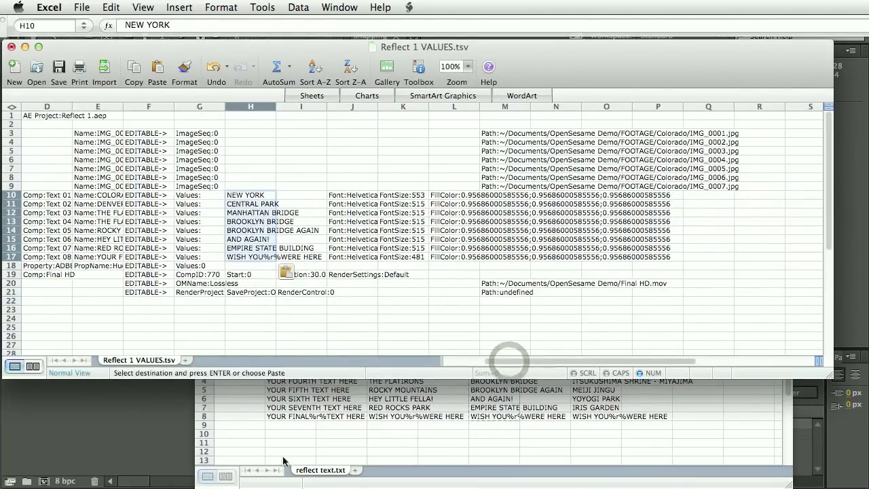
- Browse FOOTAGE's Colorado, Japan and New York folders to confirm each holds IMG_0001–0007.jpg
key("super+Tab")
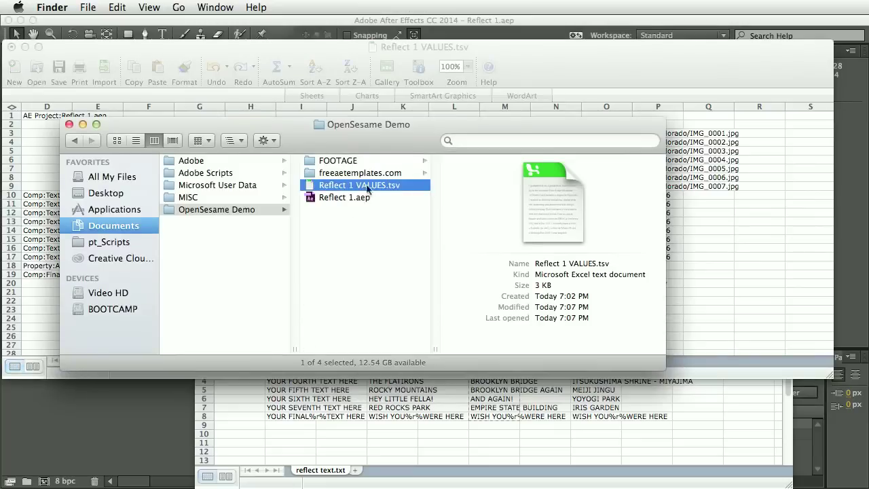
left_click(366, 161)
left_click(485, 161)
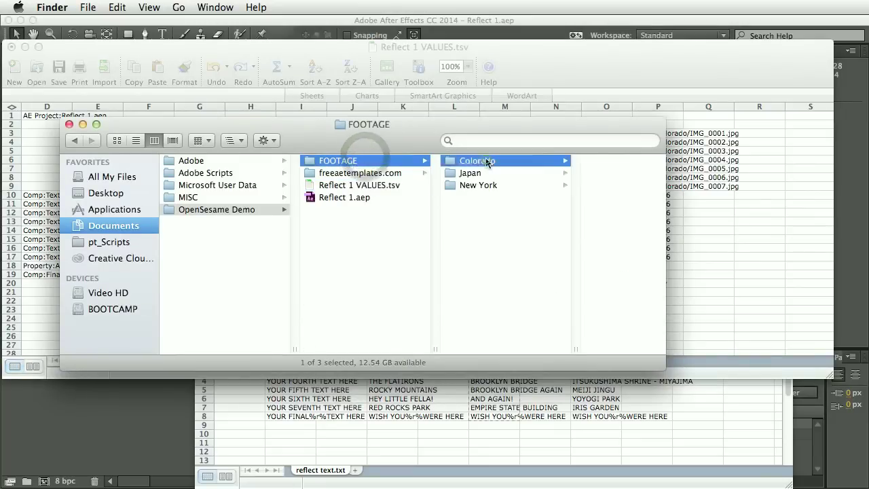
left_click(419, 174)
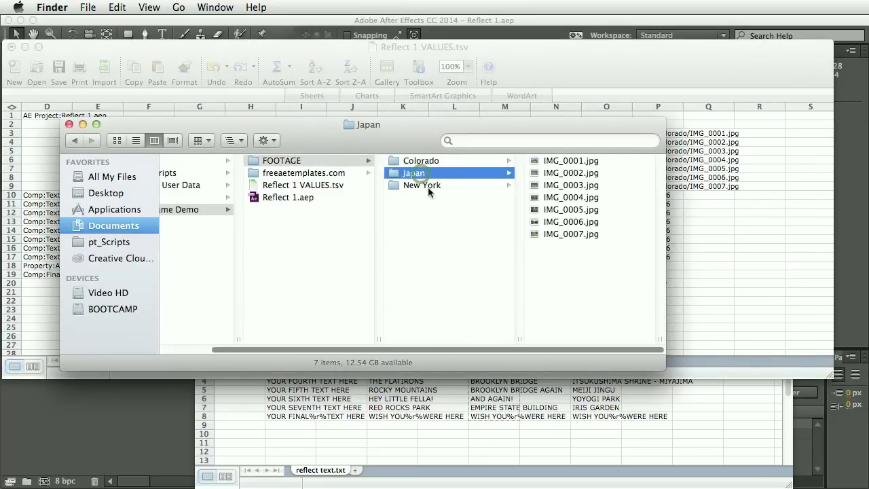
left_click(428, 184)
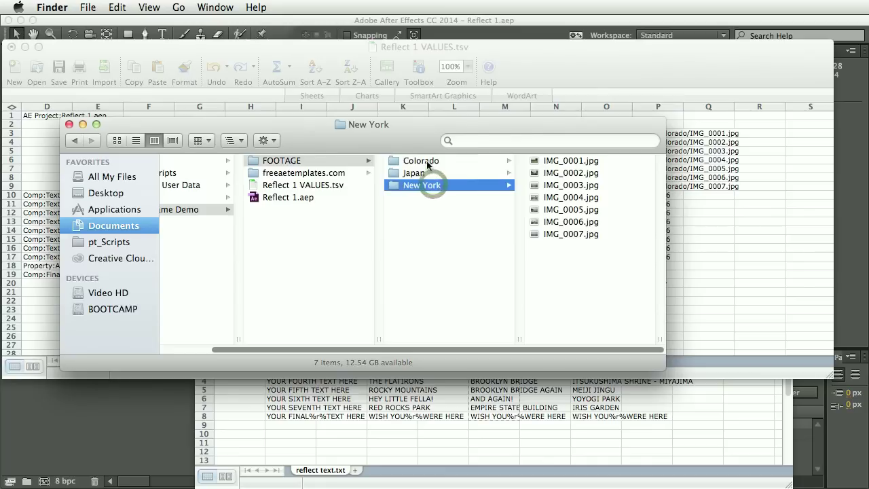
key("Up")
key("Up")
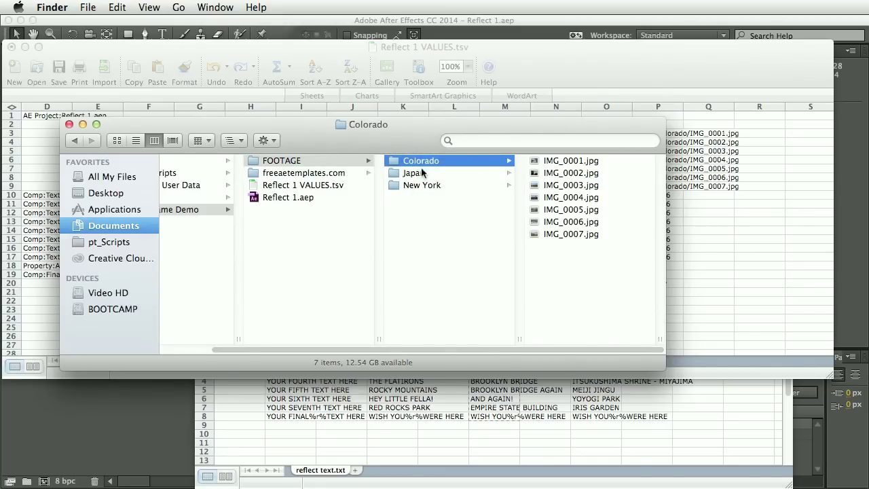
left_click(617, 59)
- Replace Colorado with New York across footage paths M3:M9, making 7 replacements
left_click_drag(507, 138, 507, 188)
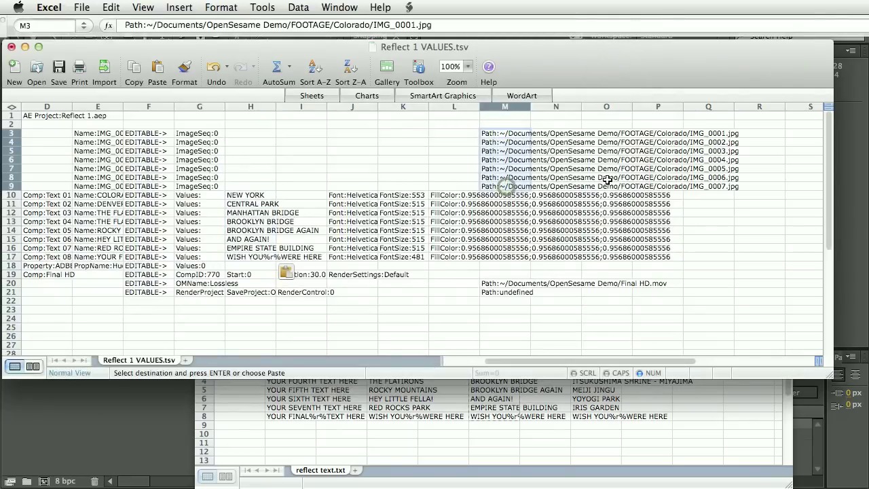
key("super+f")
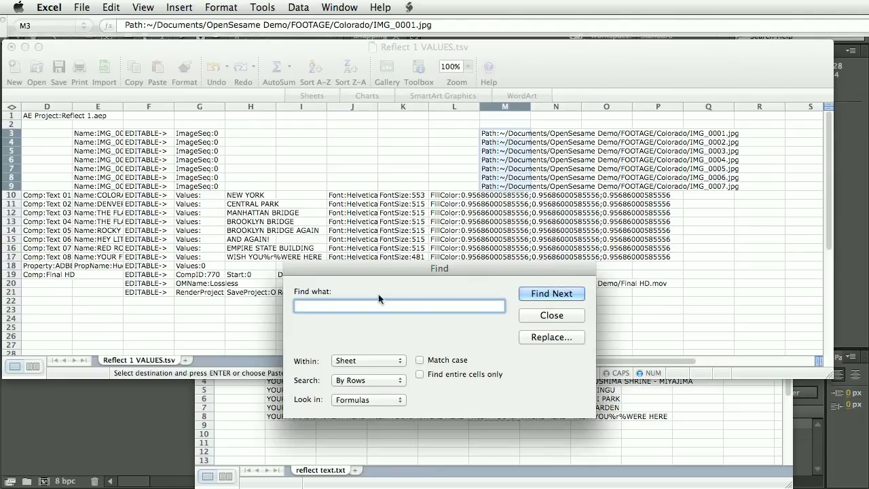
left_click(417, 301)
type("Colorado")
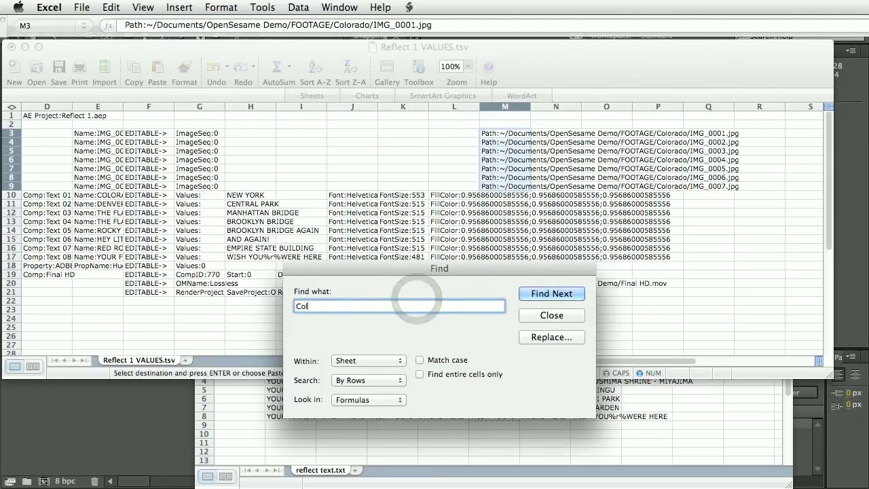
left_click(554, 338)
type("Ne")
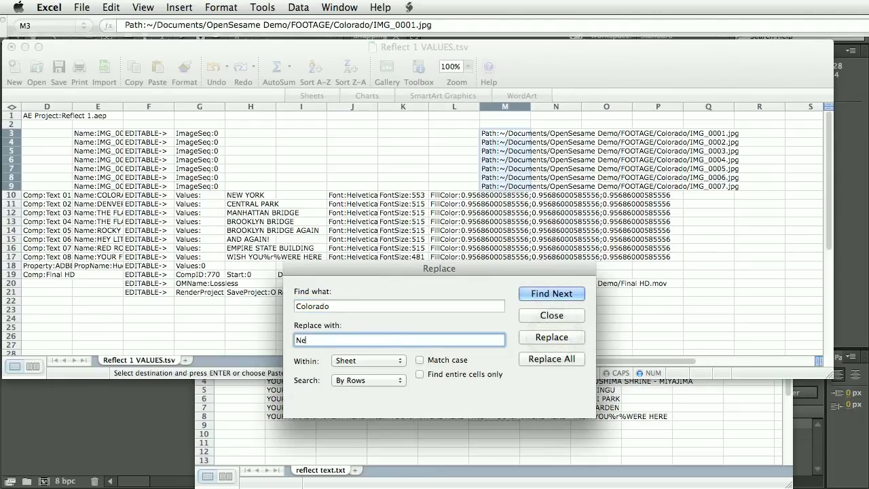
type("w York")
left_click(553, 360)
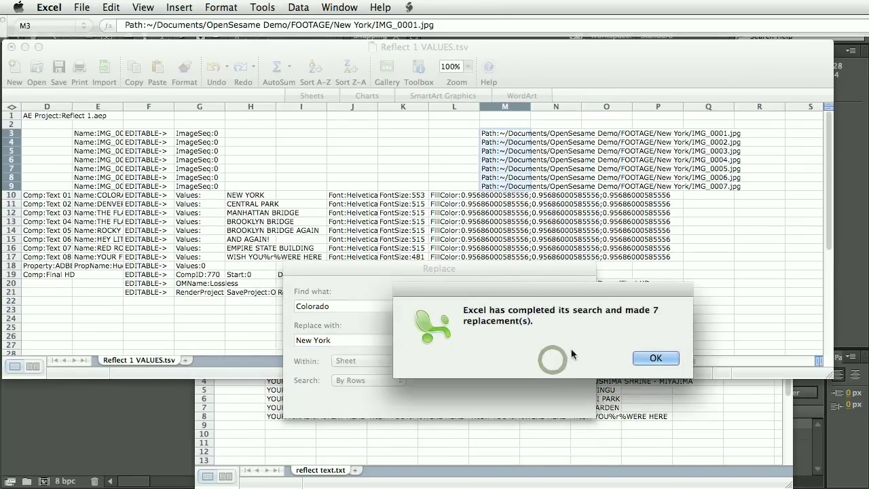
left_click(658, 357)
left_click_drag(432, 272, 473, 437)
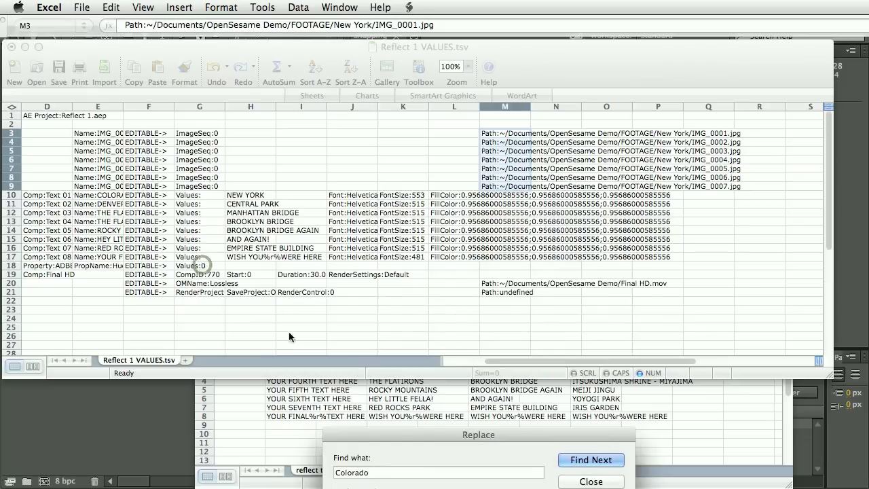
key("Escape")
- Change the Hue entry in G18 from Values:0 to Values:240
left_click(204, 266)
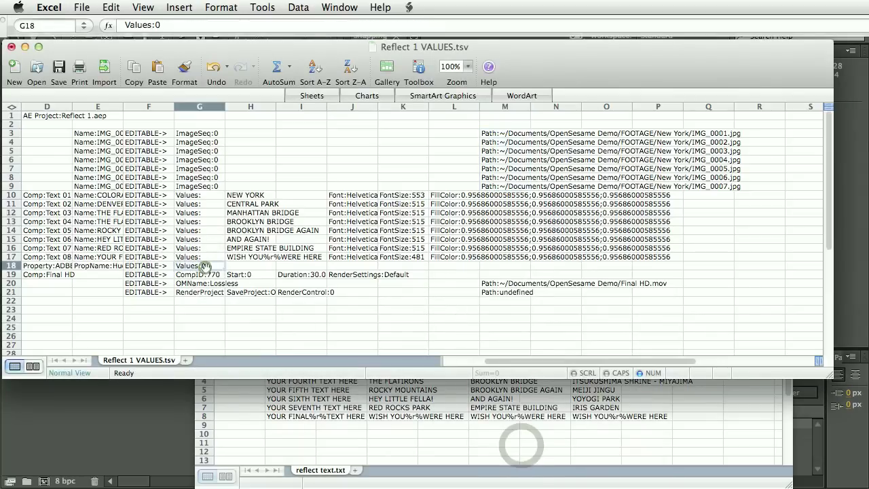
double_click(157, 24)
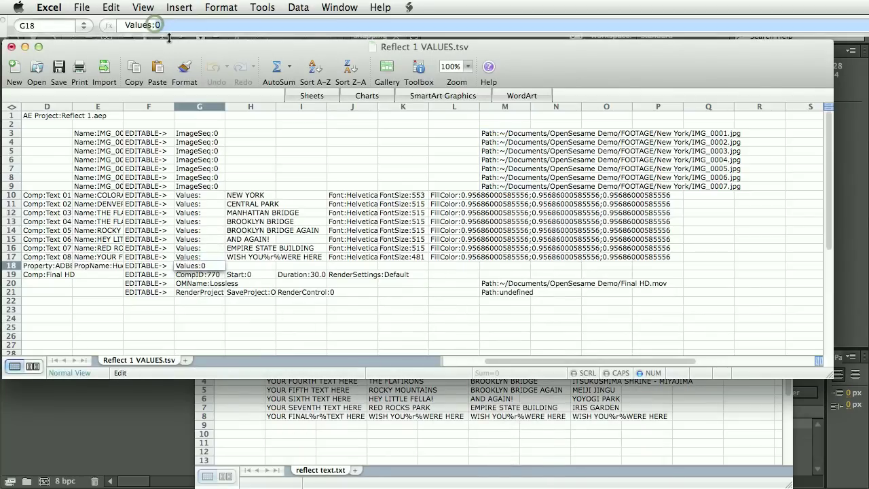
type("24")
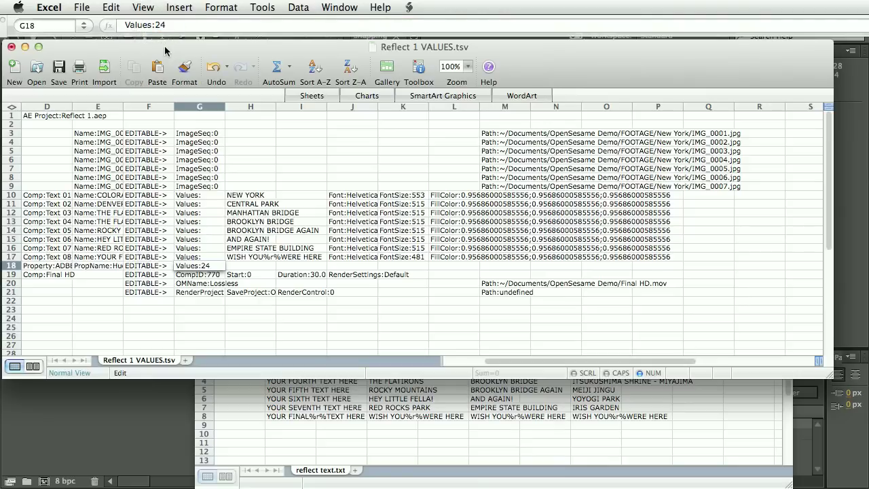
type("0")
key("Return")
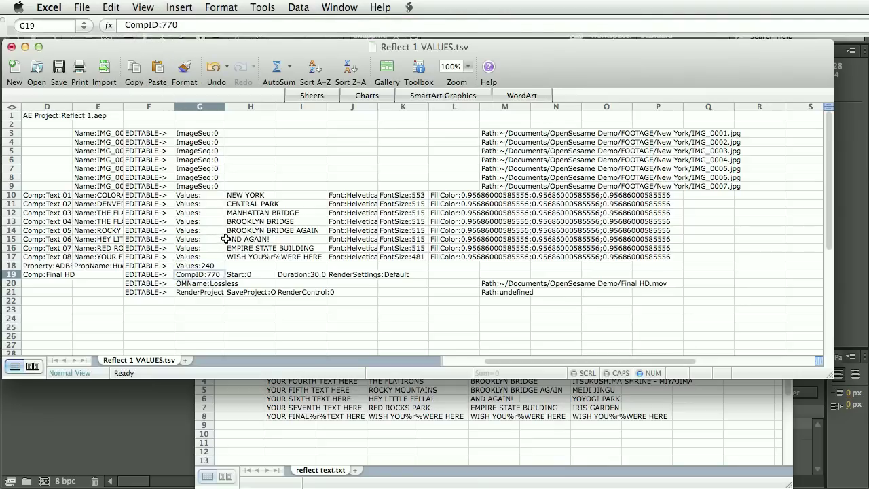
left_click_drag(500, 364, 484, 361)
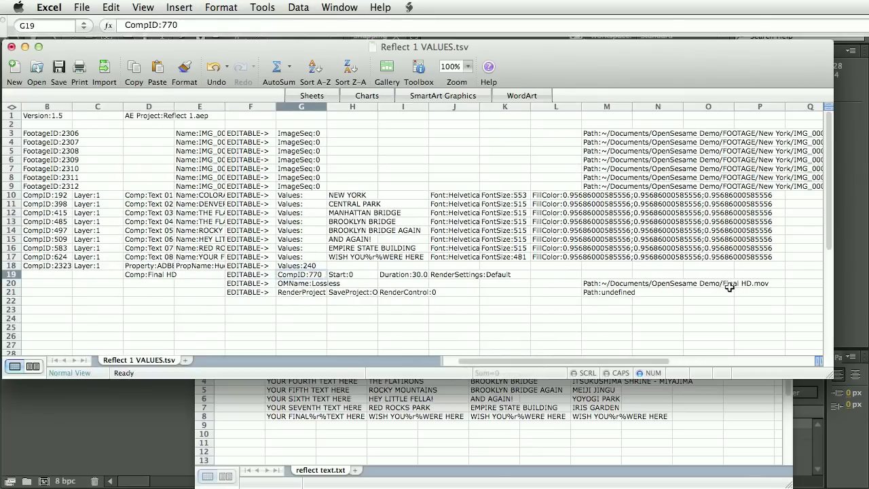
- Rewrite M20 as =CONCATENATE("Path:~/Documents/OpenSesame Demo/Final HD_",H10,".mov")
double_click(596, 284)
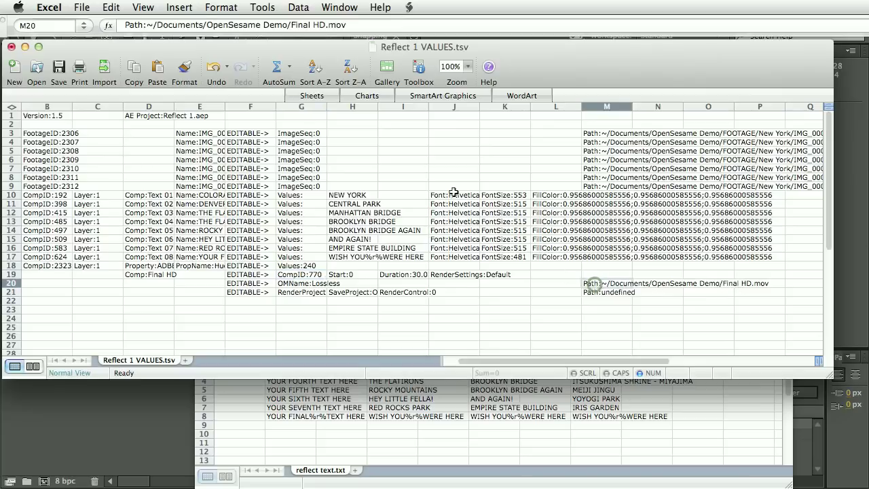
left_click(125, 25)
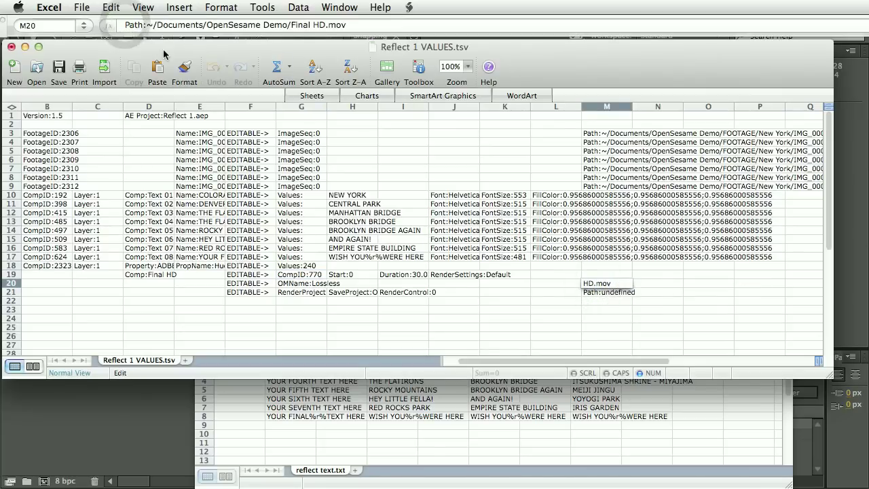
type("=")
type("CONCA")
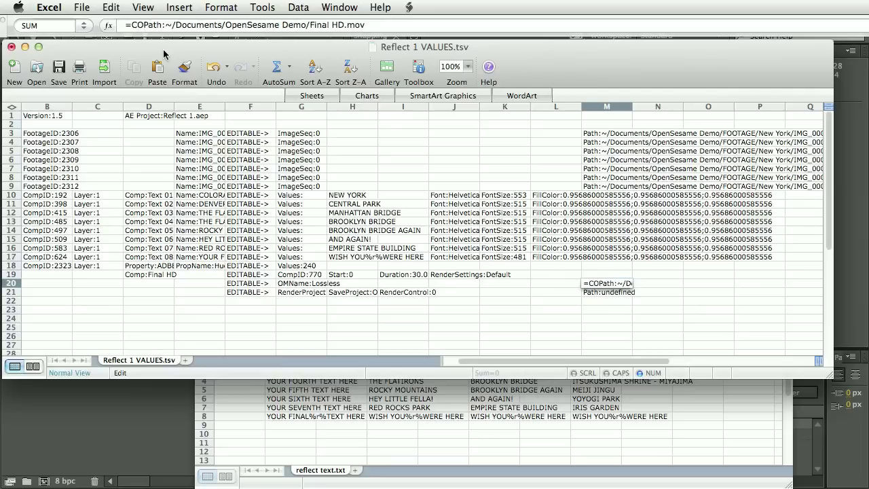
type("TENATE")
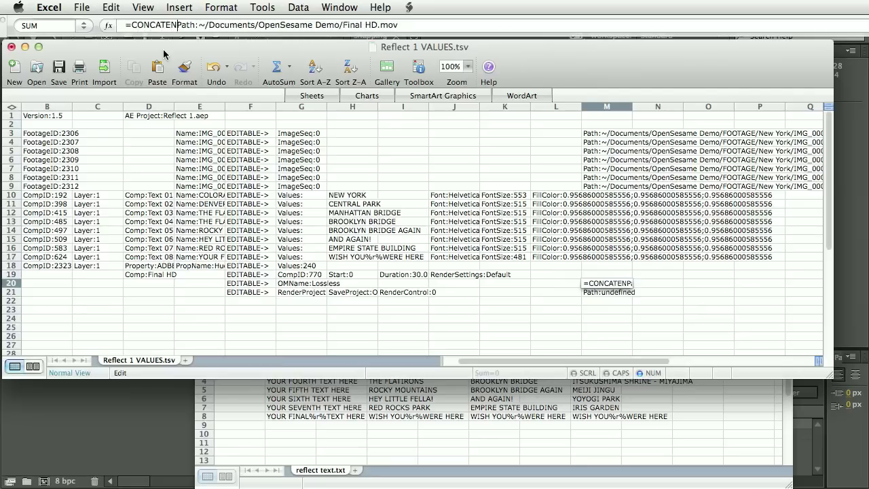
type("(")
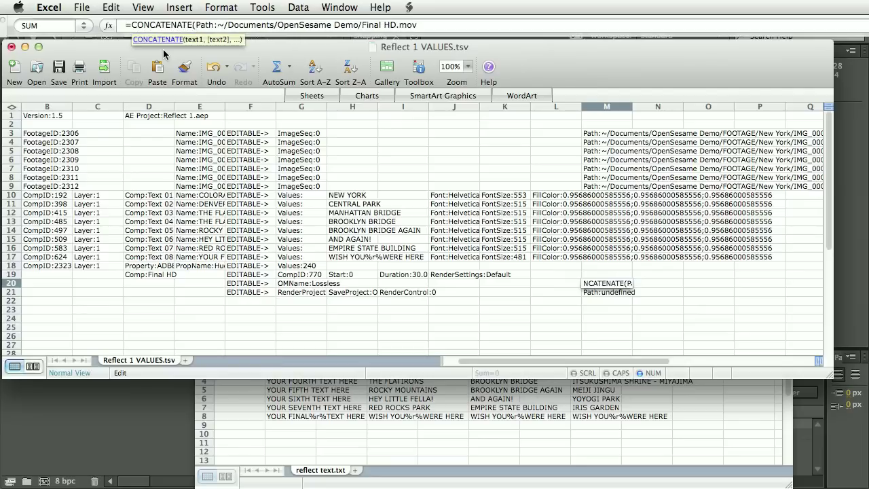
type("\"")
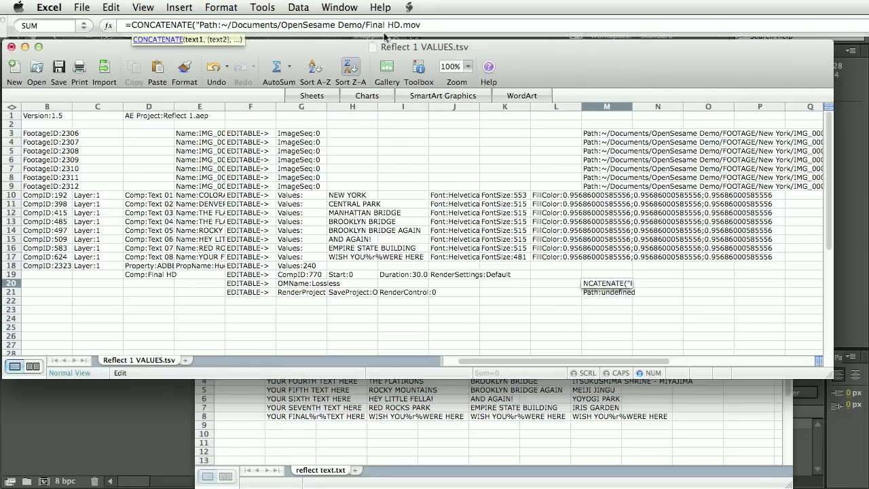
left_click(401, 25)
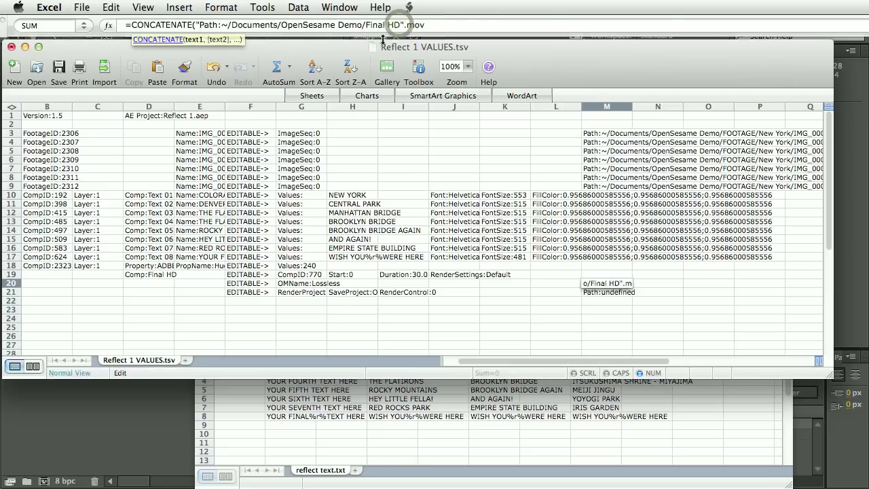
type("\"")
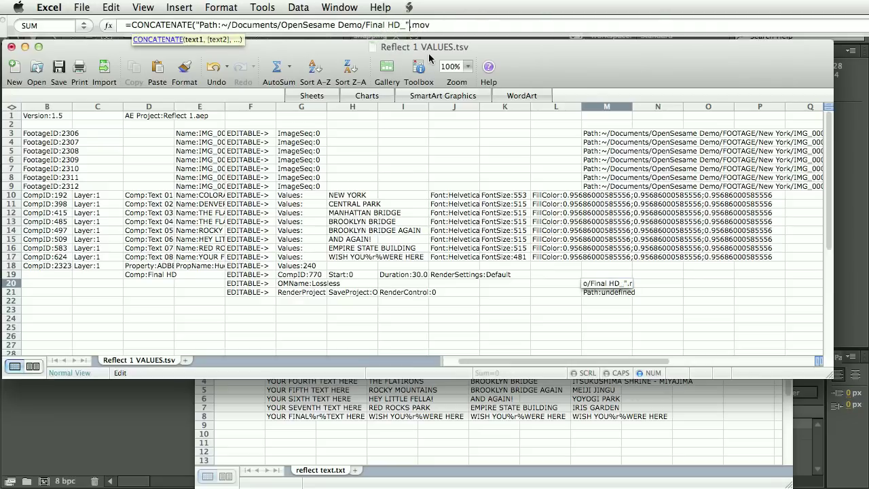
type(",")
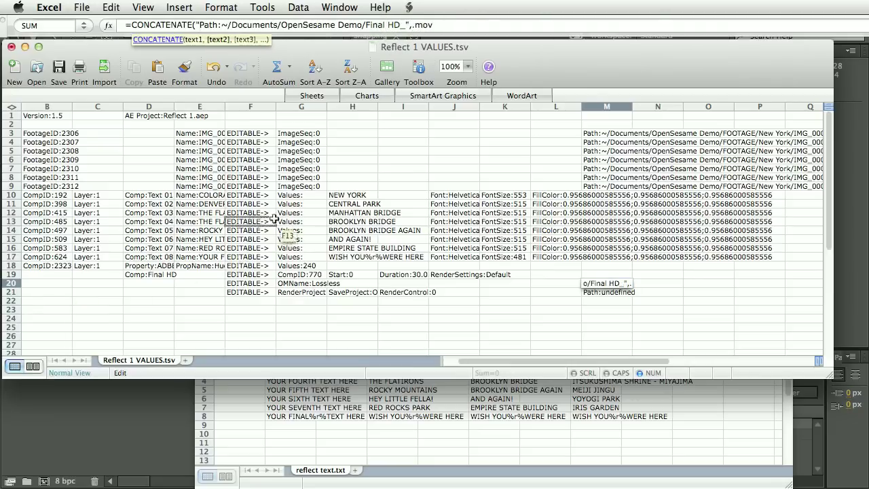
left_click(352, 195)
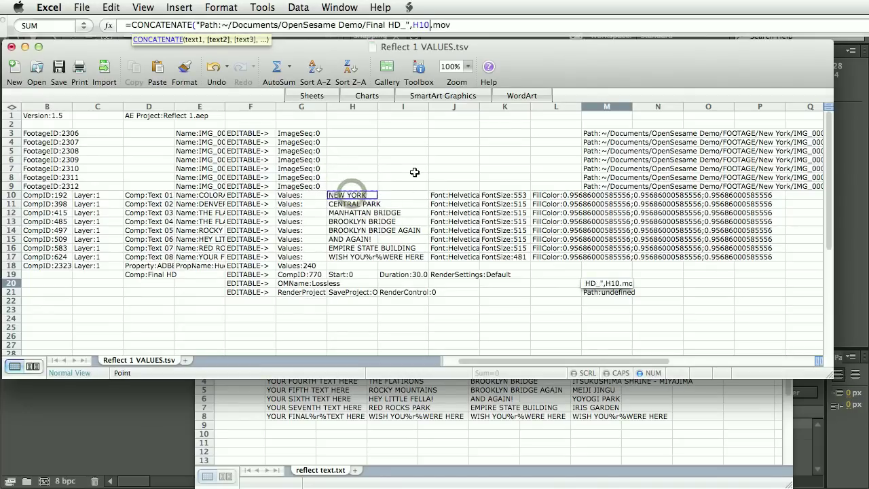
type(",")
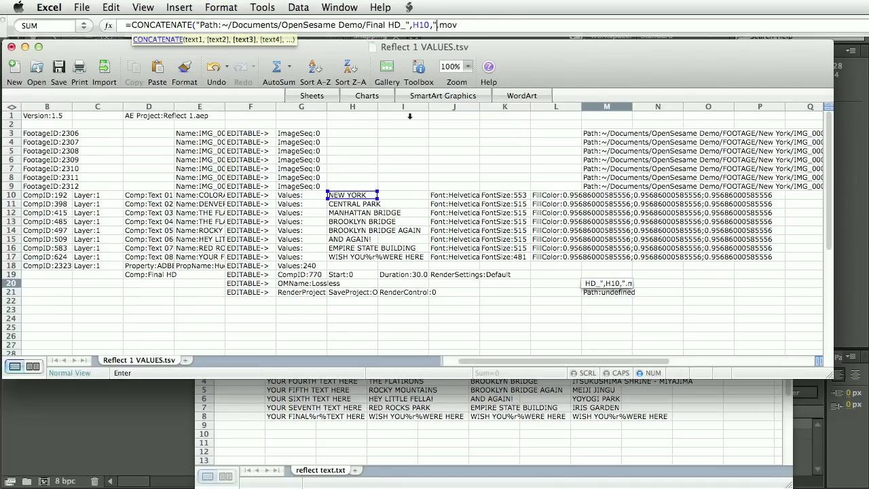
type("\".mov\"")
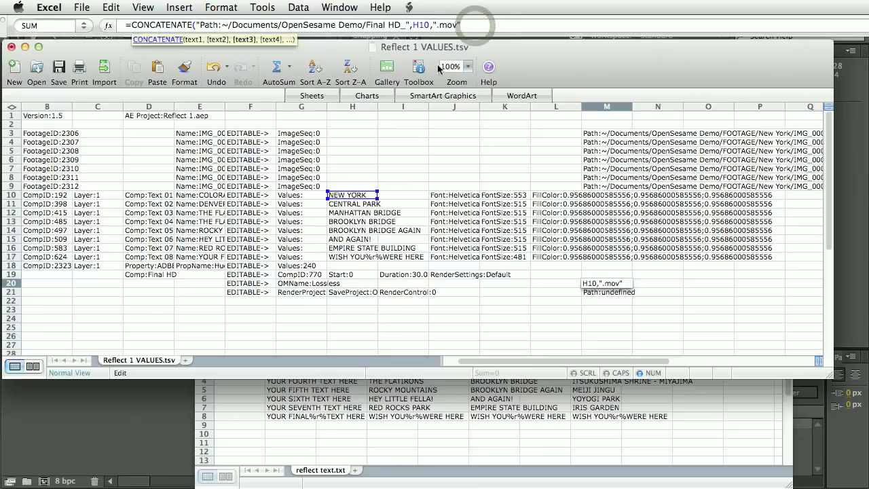
key("Return")
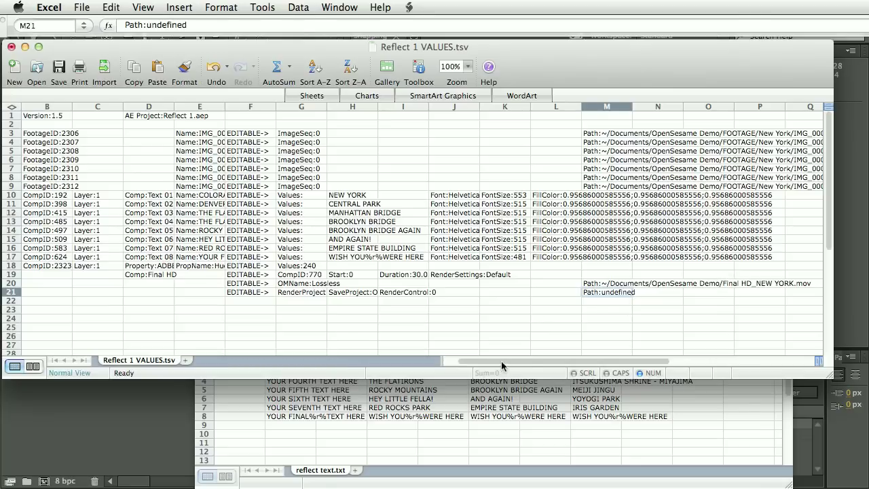
- Copy OutputModule row 20 over the Options row 21
left_click_drag(501, 361, 448, 364)
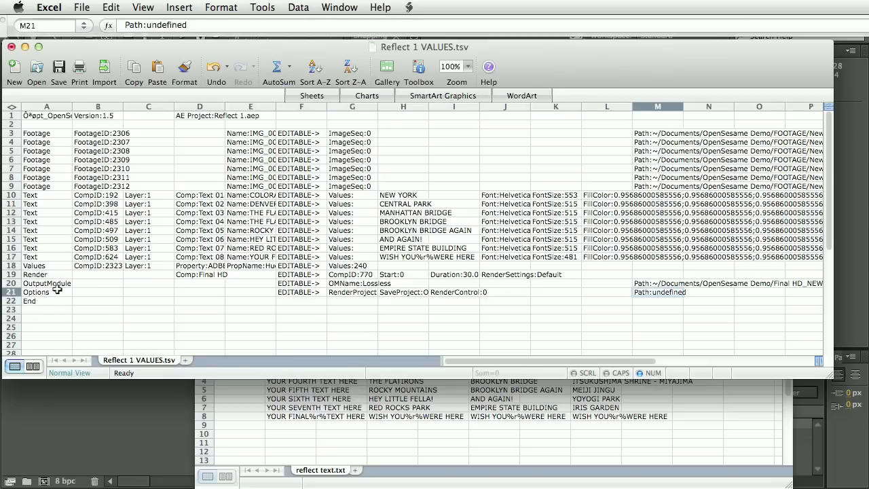
left_click_drag(45, 285, 682, 286)
key("super+c")
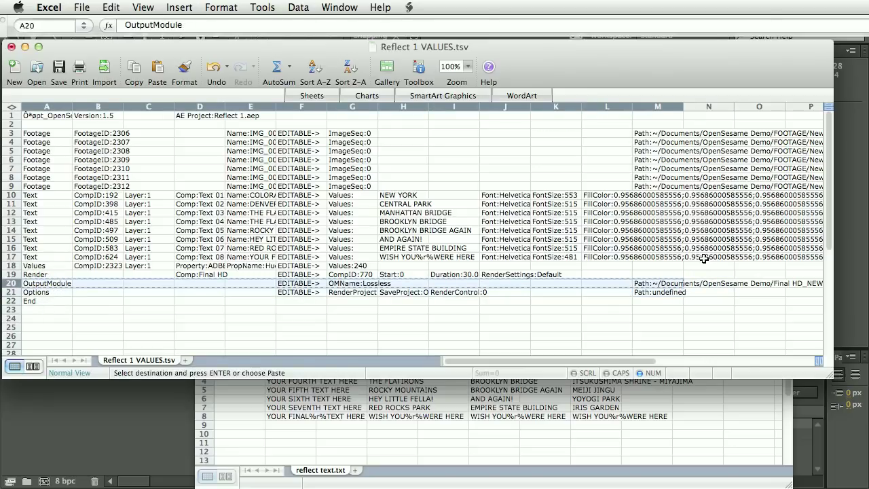
left_click(37, 292)
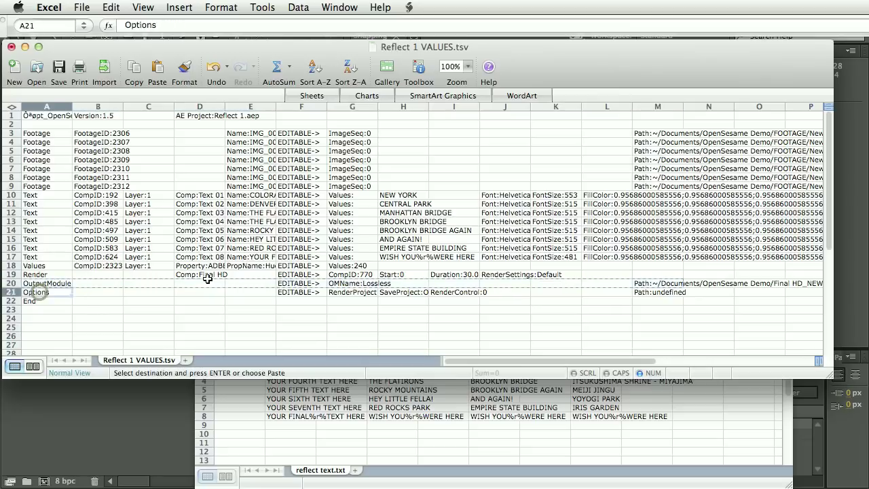
key("super+v")
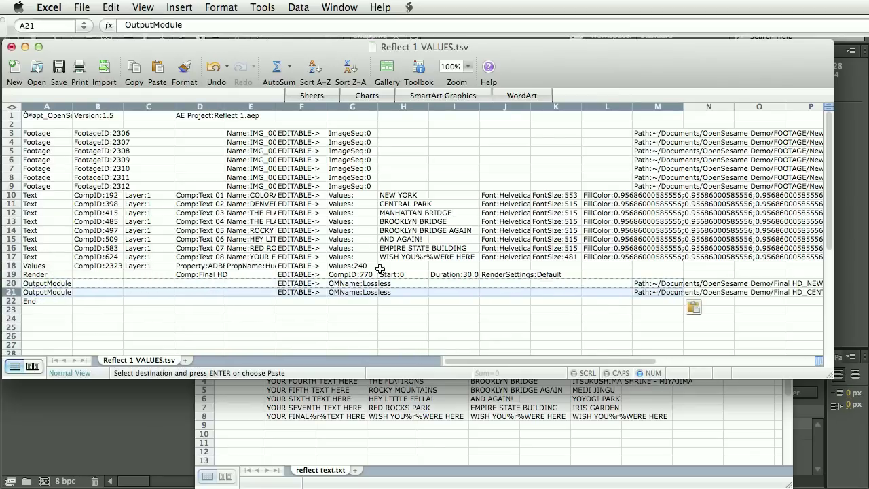
- Set G21's output module name to OMName:H.264
left_click(338, 292)
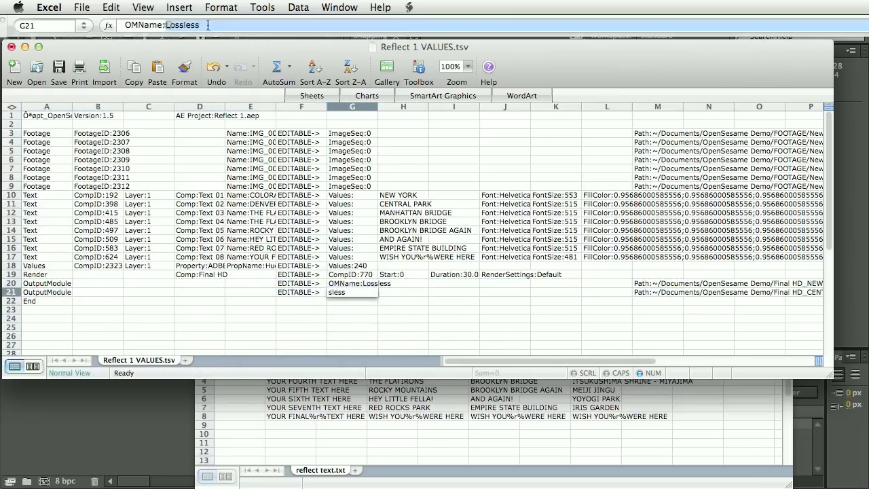
type("H")
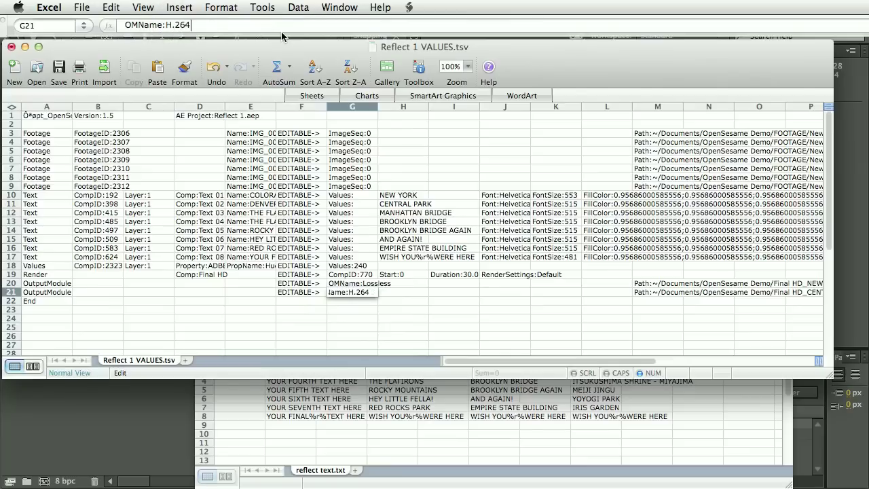
type(".264")
key("Return")
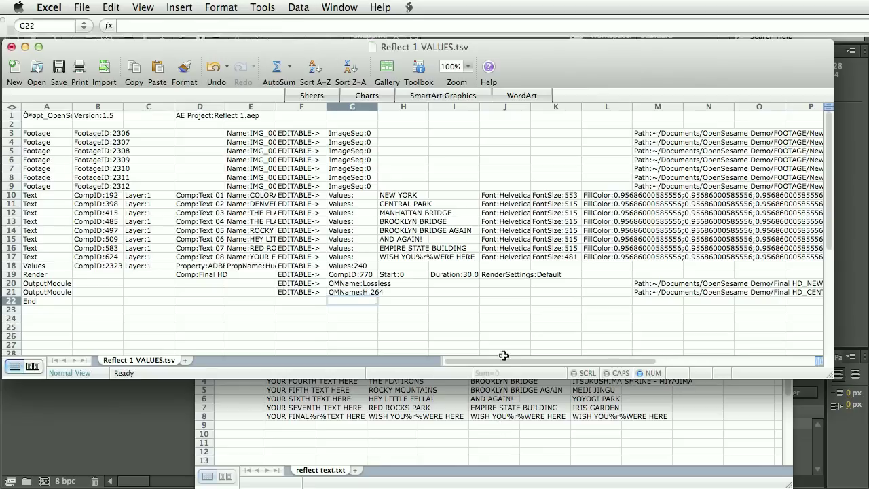
left_click_drag(506, 365, 533, 361)
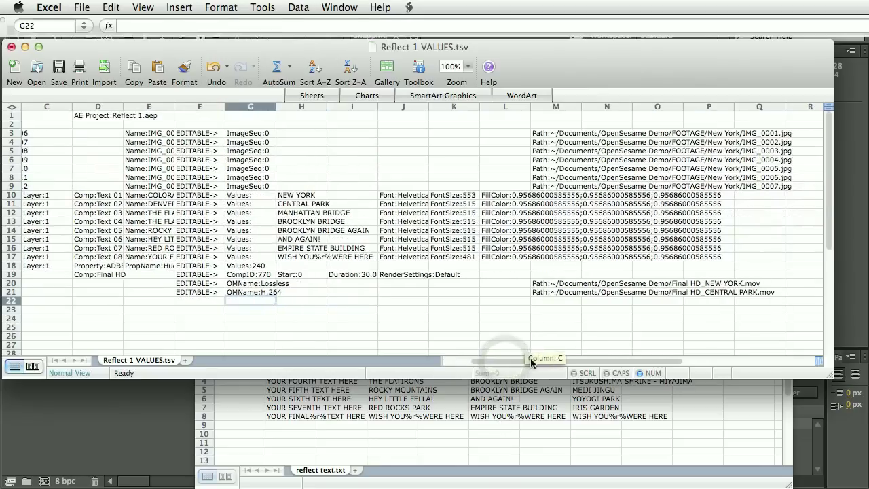
- Point M21's path formula at H10 so it uses the NEW YORK name
left_click(542, 294)
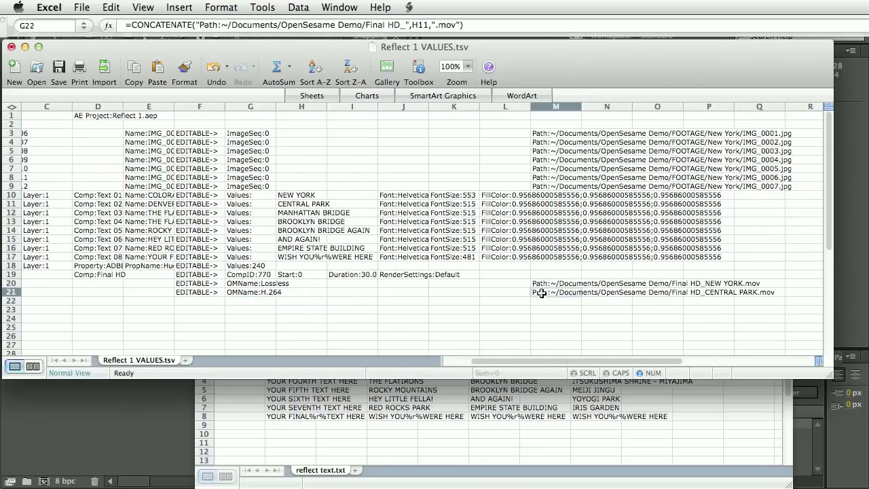
left_click(415, 25)
left_click_drag(298, 195, 297, 207)
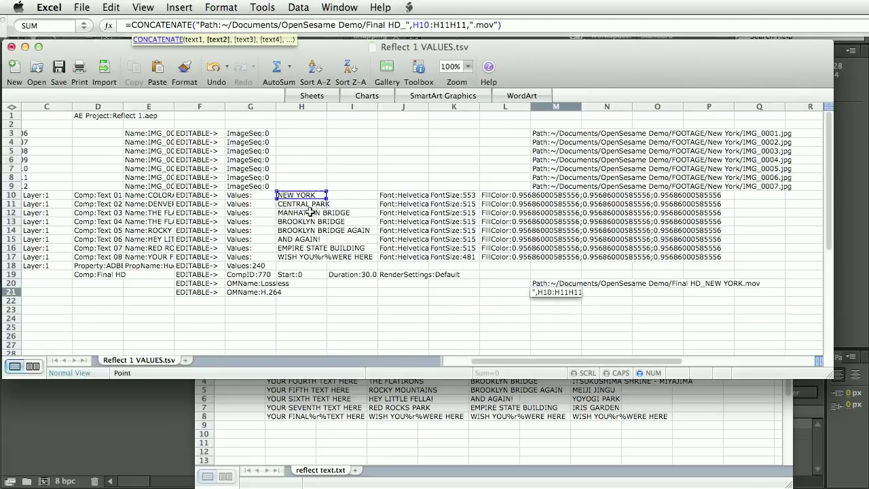
left_click_drag(469, 25, 429, 25)
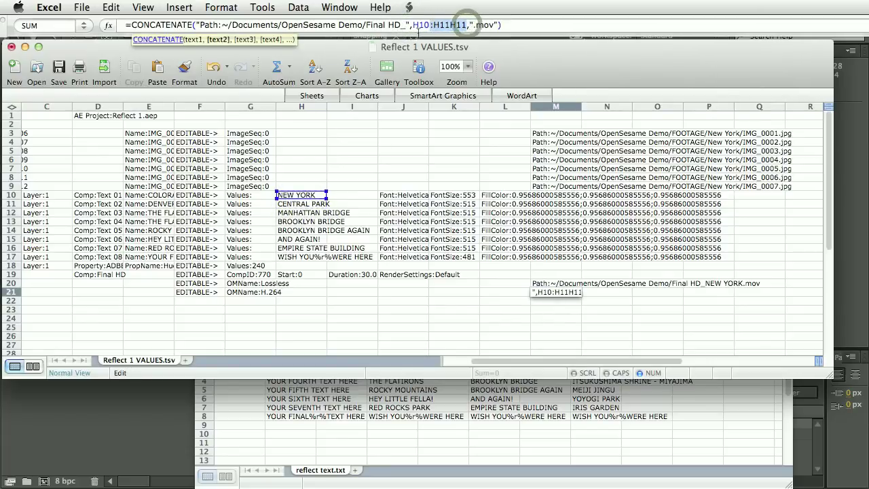
key("BackSpace")
key("Return")
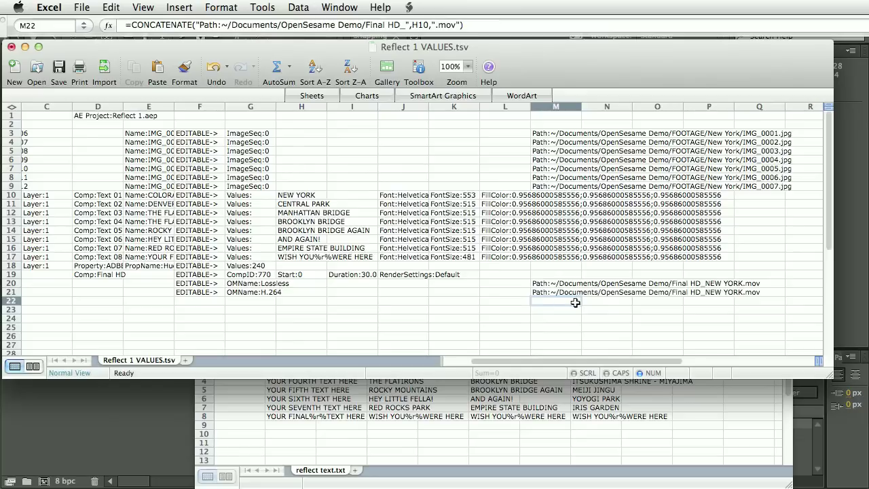
- Insert _H before .mov in M21 so the path ends Final HD_NEW YORK_H264.mov
double_click(558, 291)
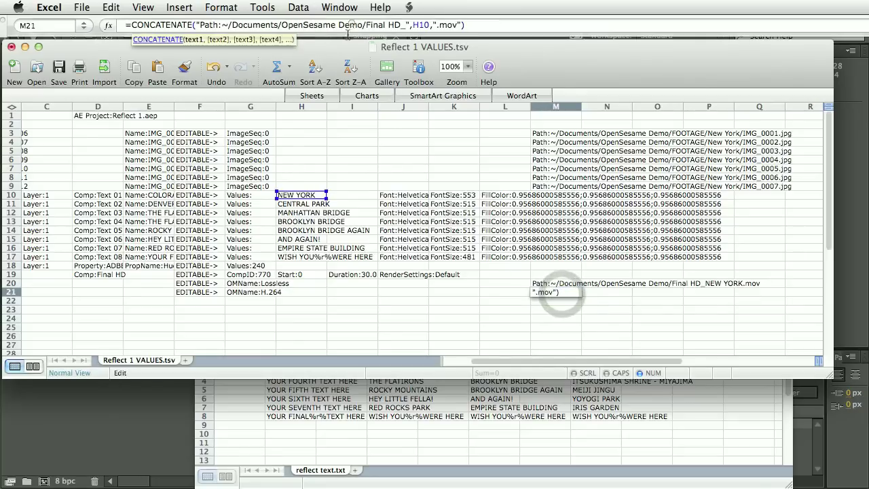
left_click(437, 25)
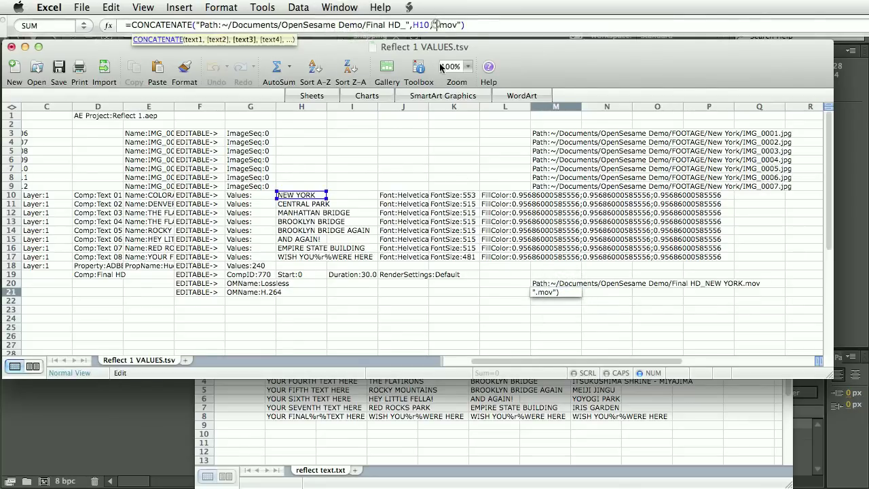
type("_H264")
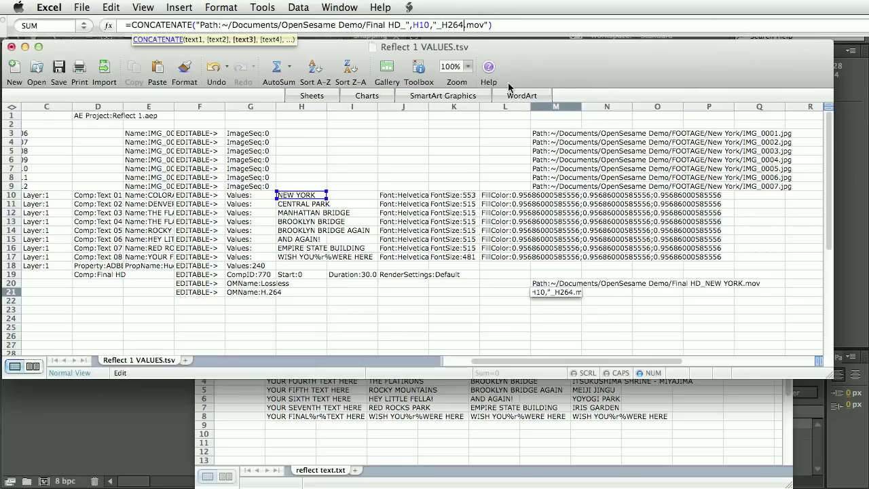
key("Return")
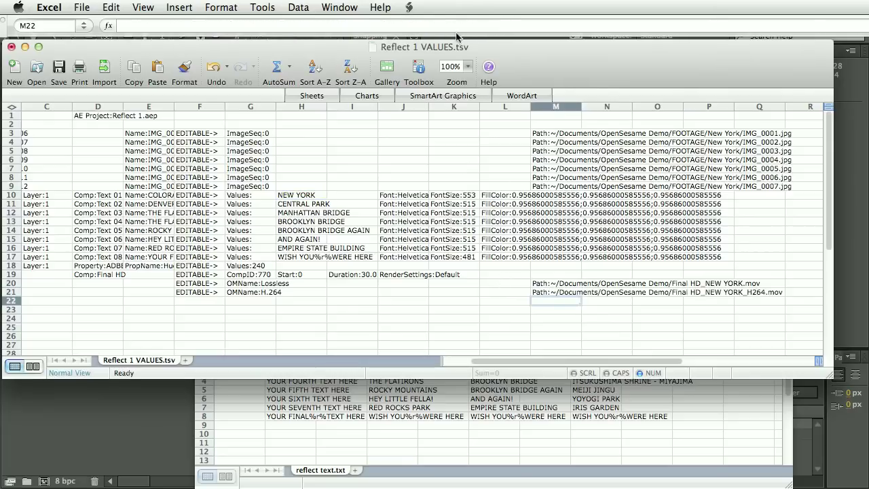
left_click_drag(547, 53, 558, 70)
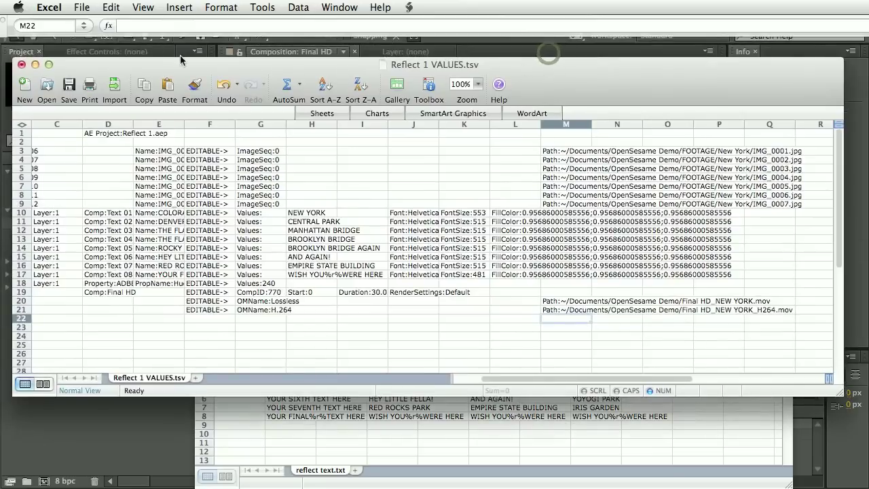
- Save the values sheet as tab-delimited New York.txt and check the project name in D1
left_click(82, 7)
left_click(103, 117)
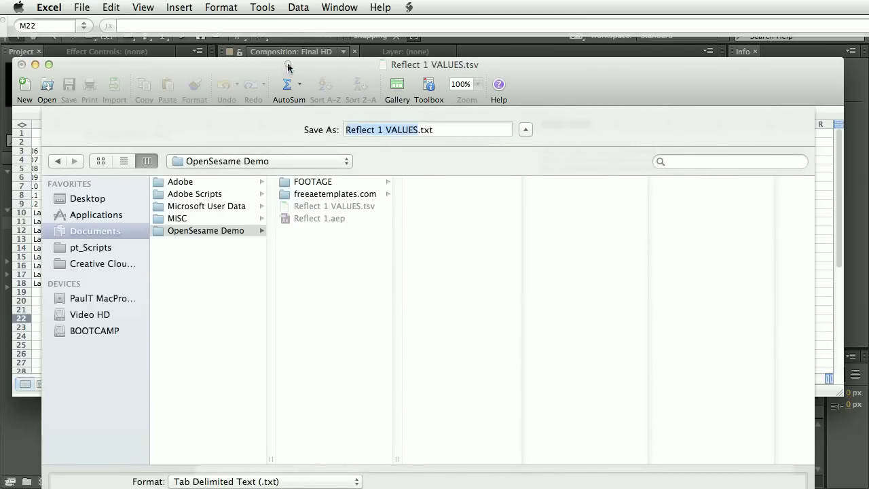
left_click_drag(287, 80, 289, 50)
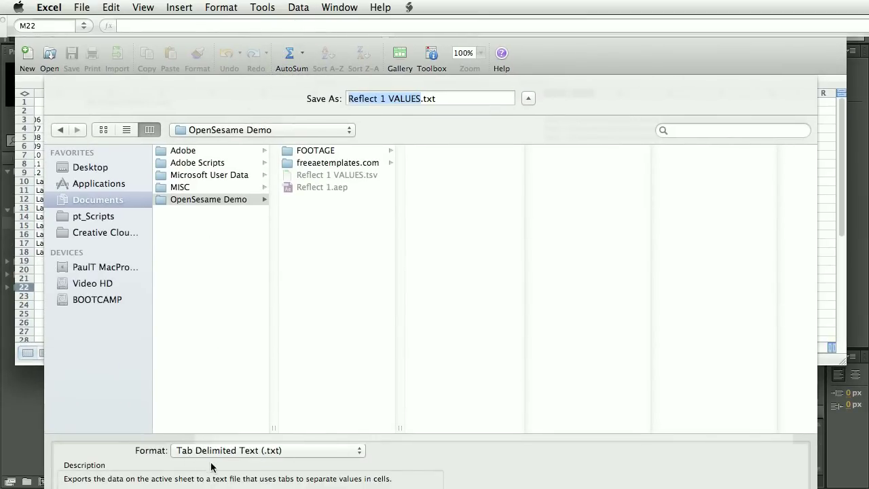
type("New York")
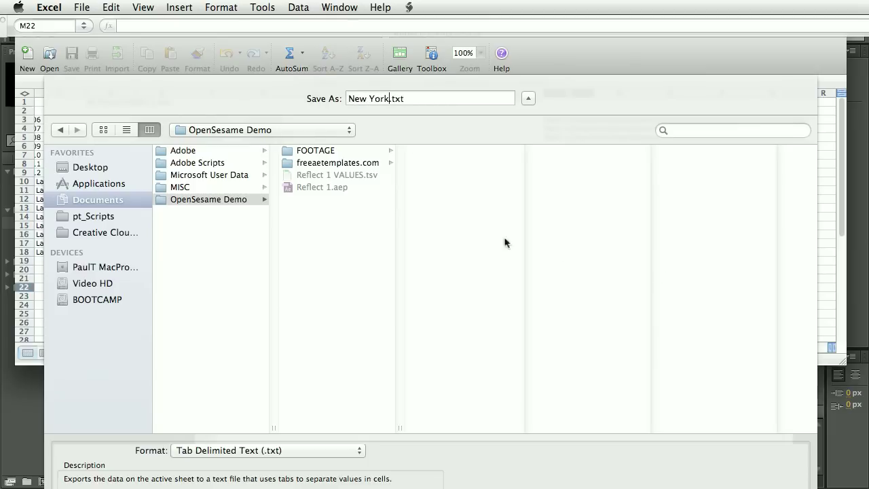
key("Return")
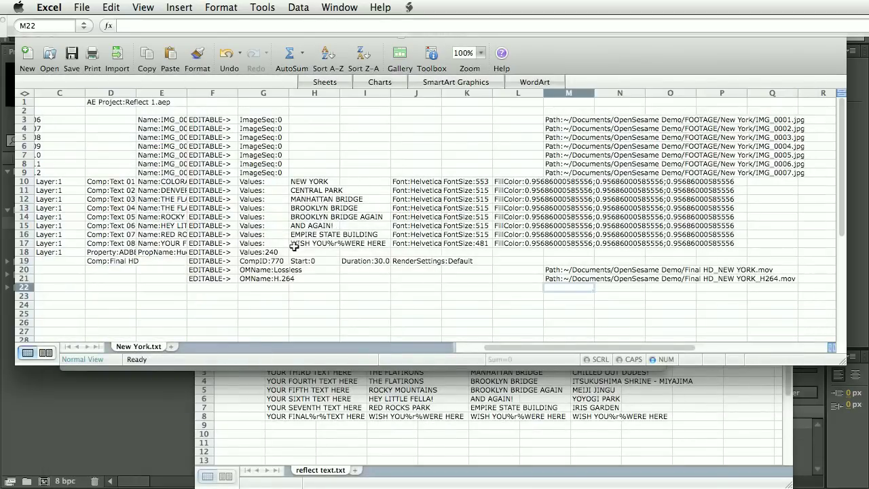
left_click(119, 102)
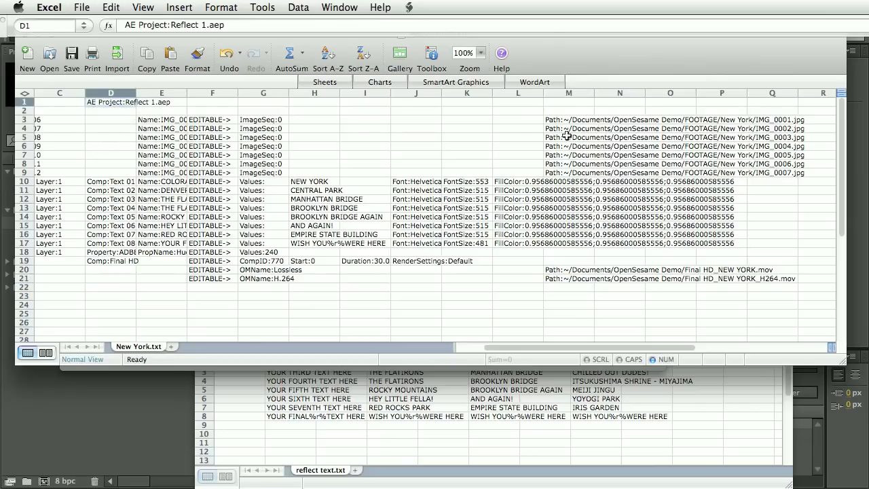
- Import New York.txt through pt_OpenSesame's Import Project and dismiss the completion message
left_click(124, 432)
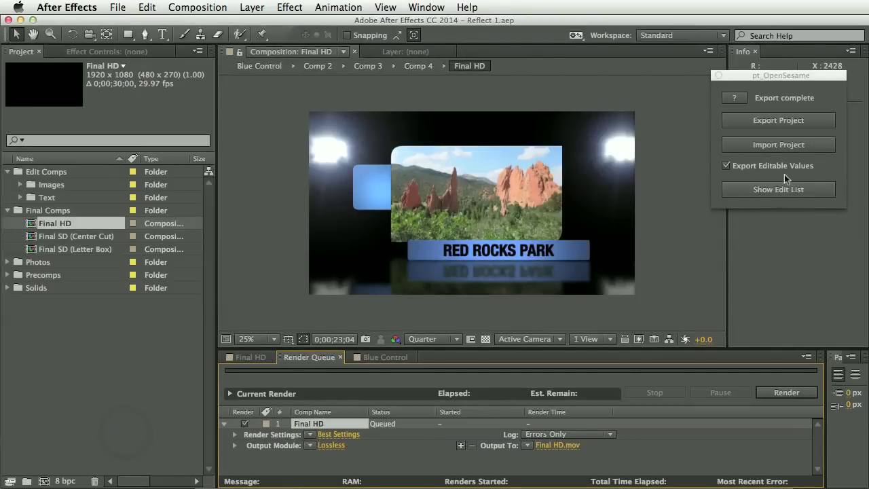
left_click(776, 144)
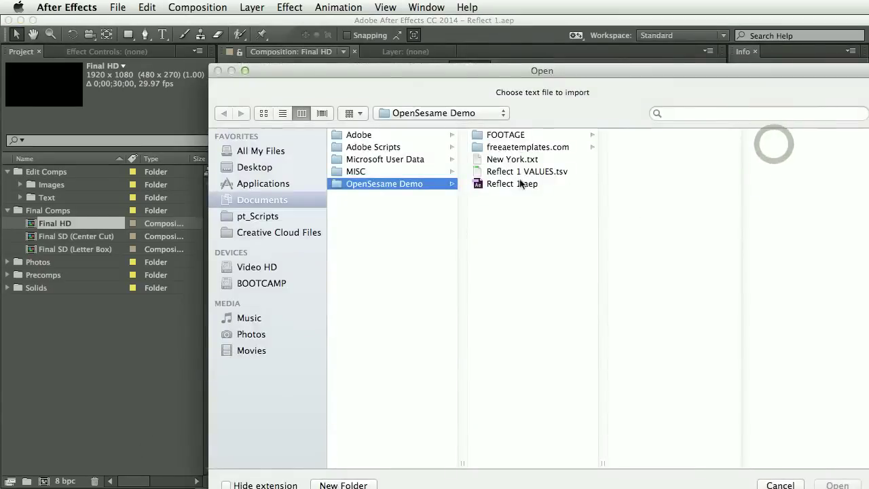
left_click(517, 161)
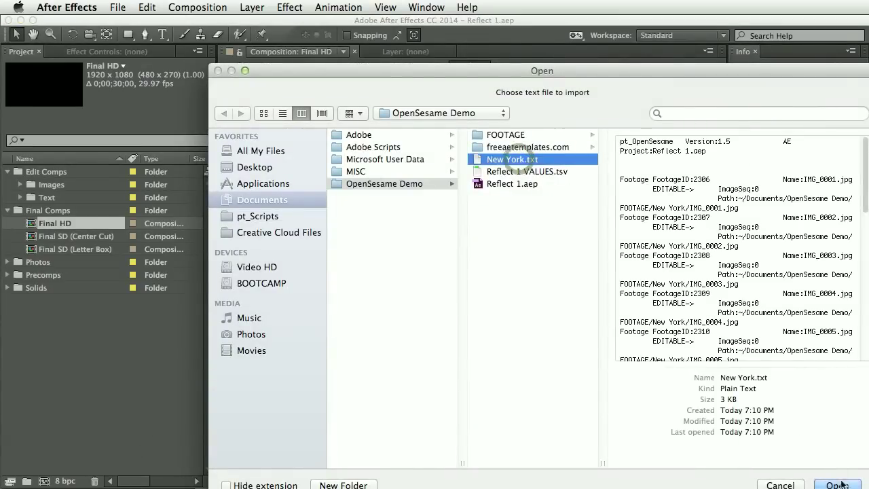
key("Return")
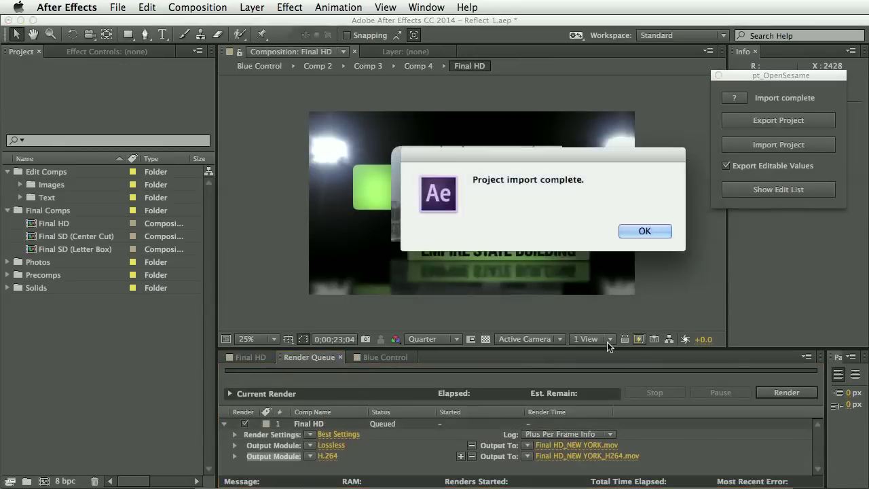
left_click(658, 232)
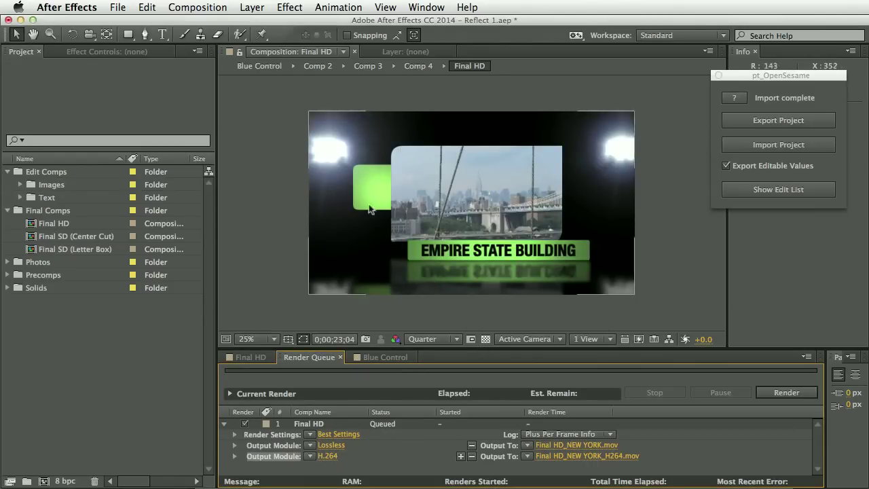
- Scrub the Final HD timeline to preview the New York titles and review the render queue outputs
left_click(457, 65)
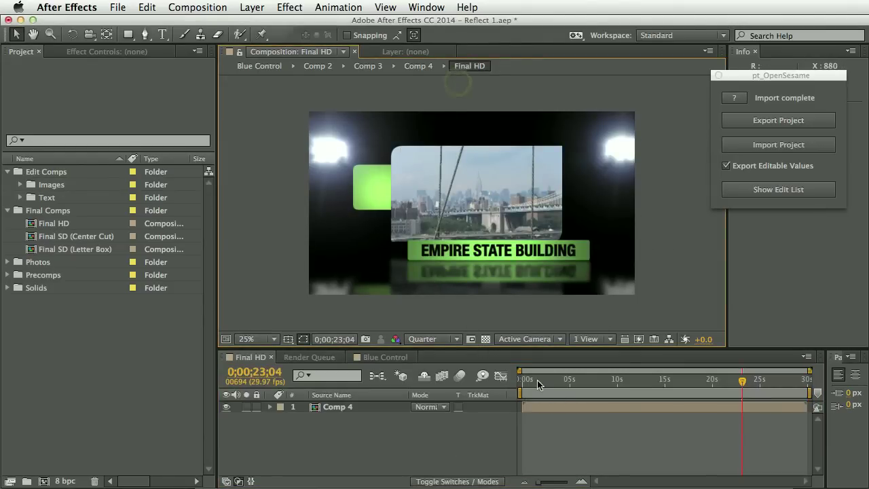
left_click_drag(539, 382, 718, 376)
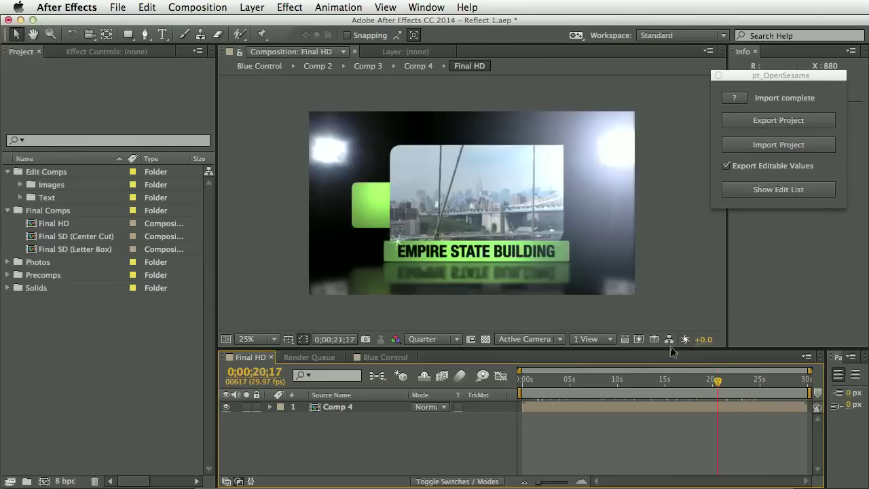
left_click(317, 358)
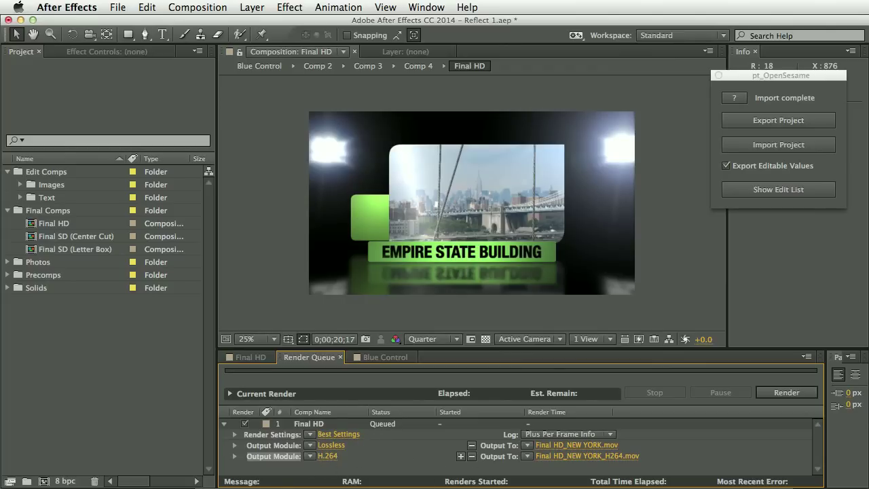
- Copy the Japan titles H1:H8 from reflect text.txt into H10 of New York.txt
key("super+Tab")
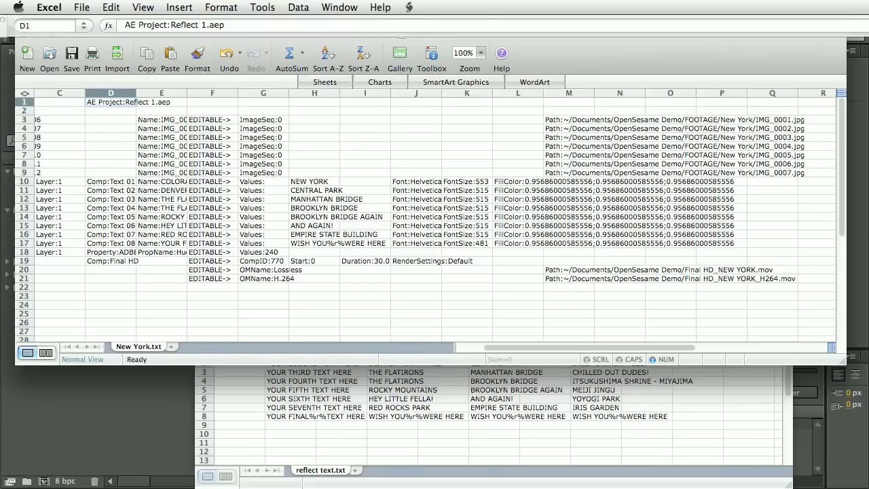
left_click(526, 454)
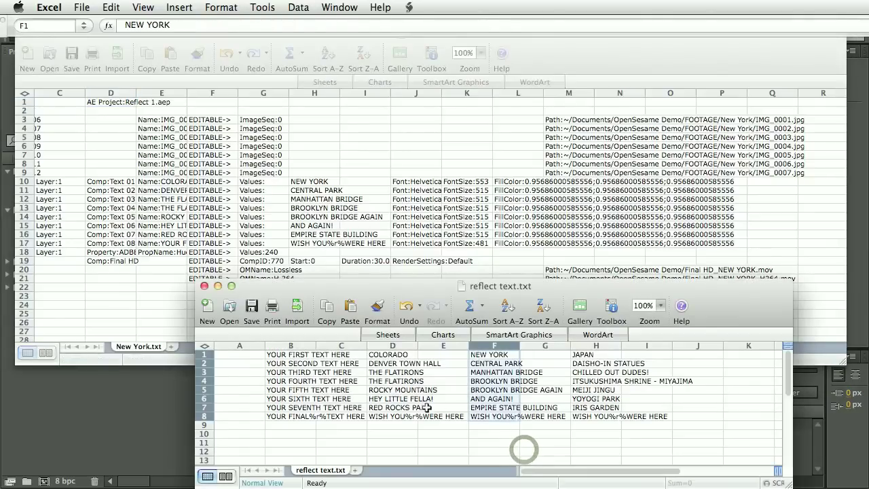
left_click_drag(587, 356, 592, 417)
key("super+c")
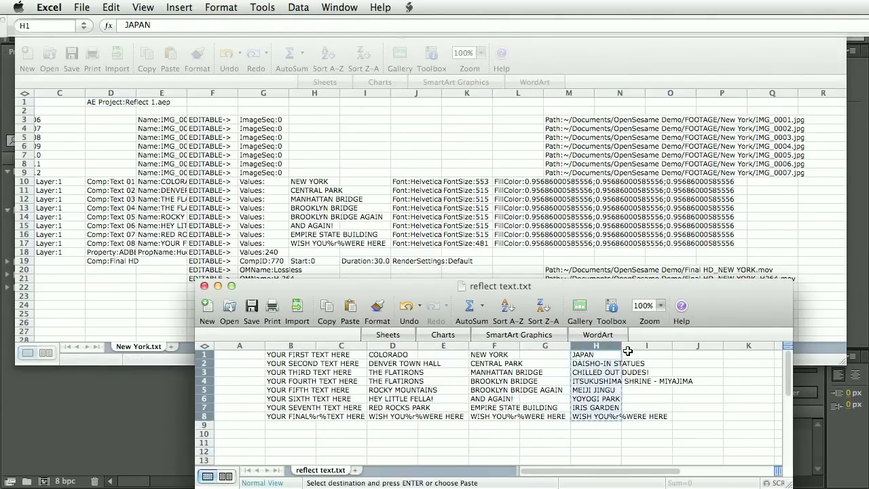
left_click(328, 200)
left_click(302, 180)
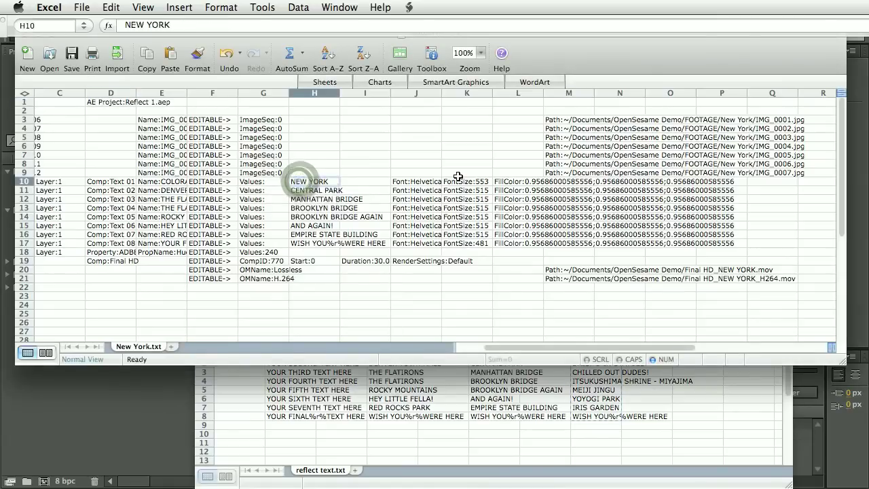
key("super+v")
- Replace New York with Japan in the footage paths M3:M9, making seven replacements
left_click_drag(553, 120, 564, 171)
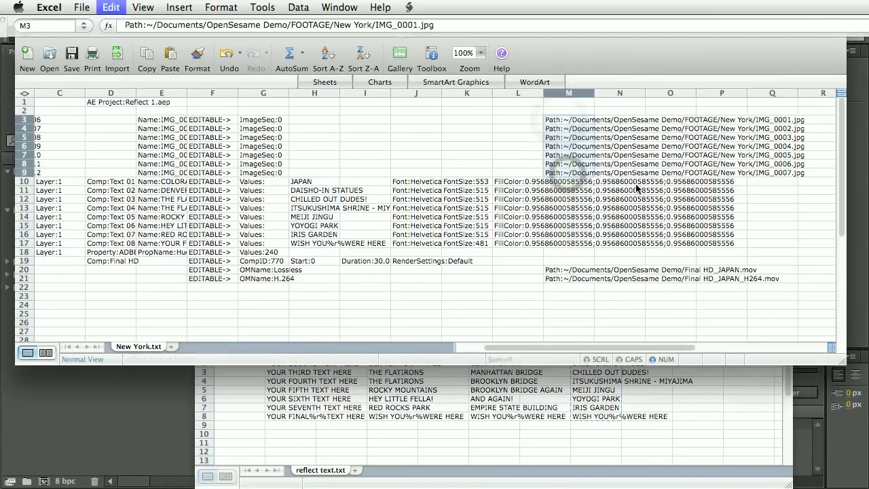
key("super+f")
type("N")
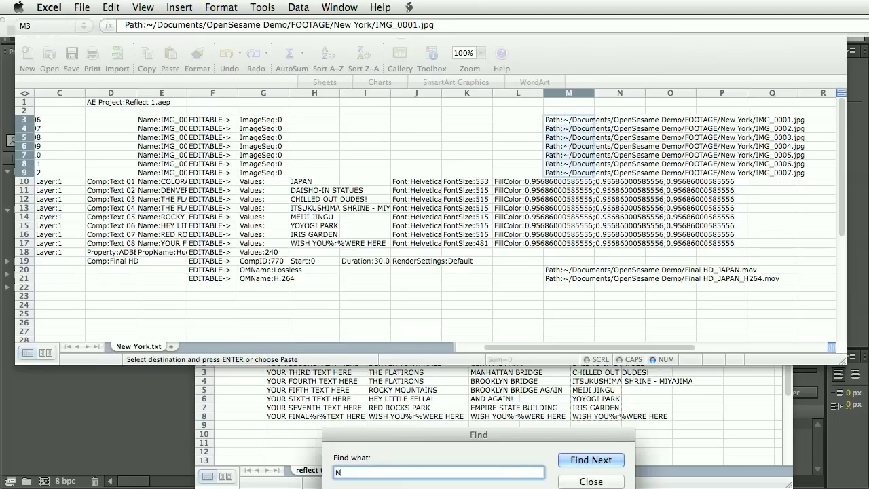
type("ew York")
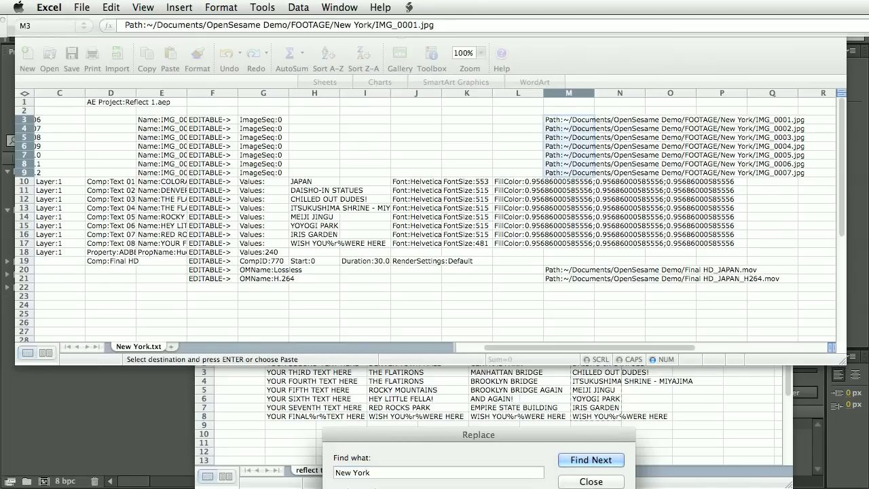
left_click(645, 358)
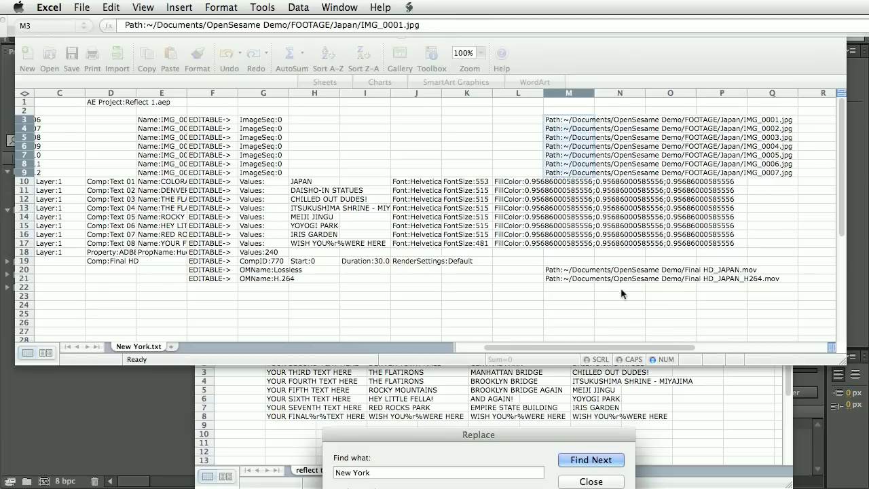
left_click(590, 482)
- Copy the font name HelveticaNeue-CondensedBold from cell J10's formula bar
left_click(413, 181)
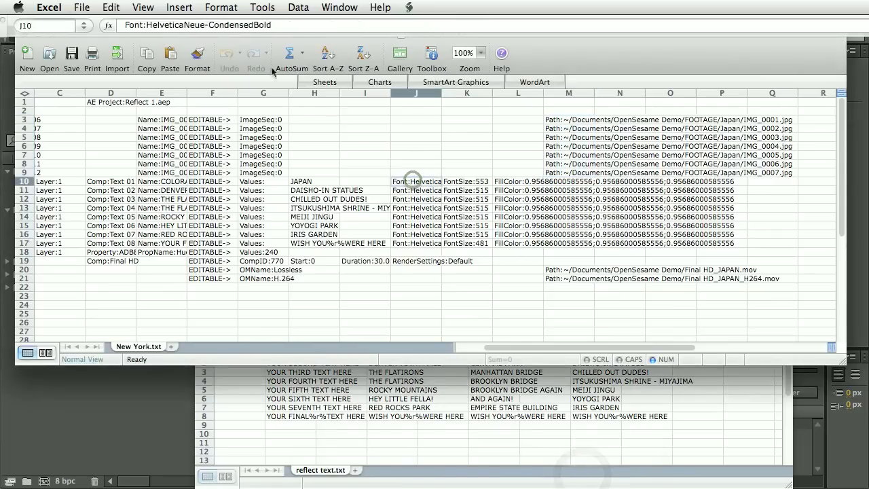
left_click_drag(142, 25, 169, 25)
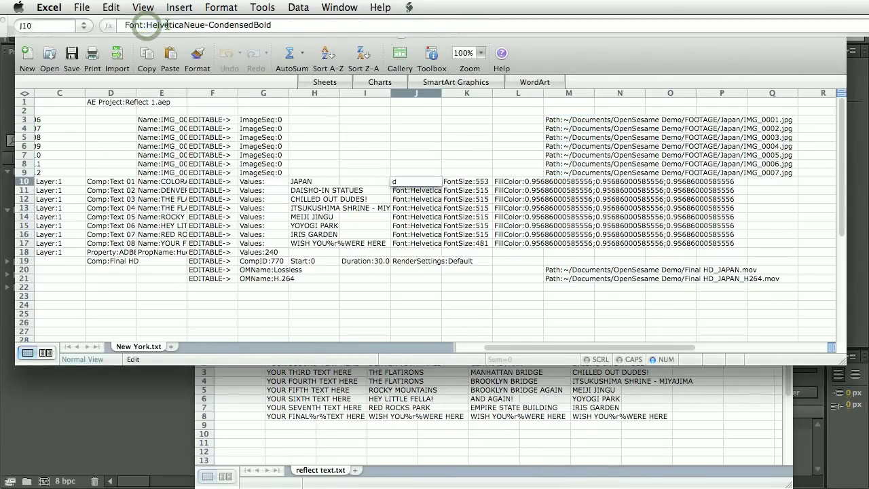
key("super+a")
left_click_drag(413, 38, 413, 40)
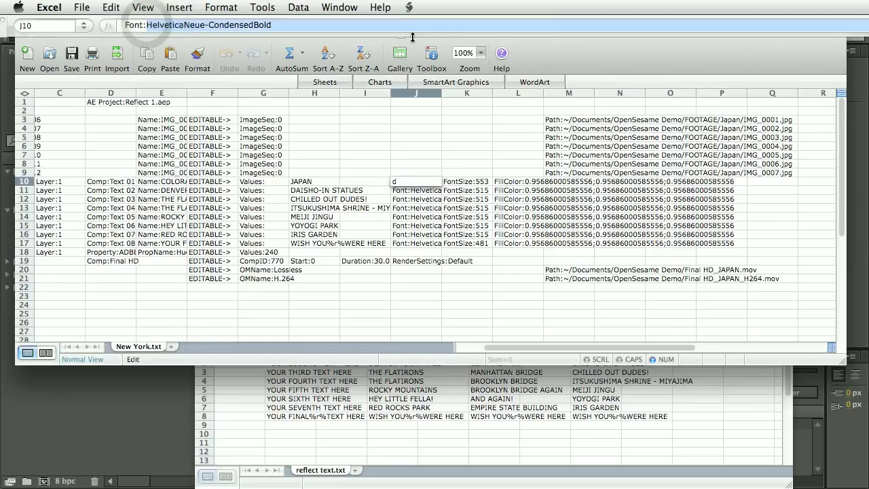
left_click(429, 314)
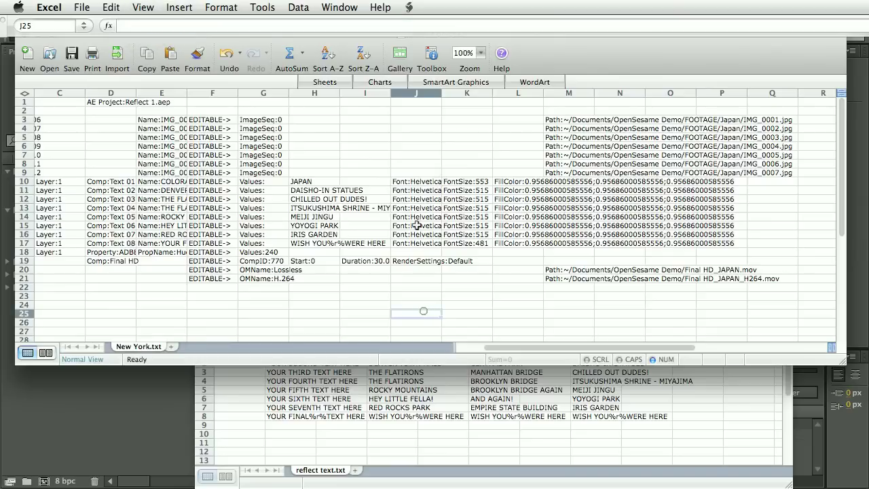
- Replace HelveticaNeue-CondensedBold with MarkerFelt-Thin across J10:J17, making eight replacements
left_click_drag(413, 181, 419, 245)
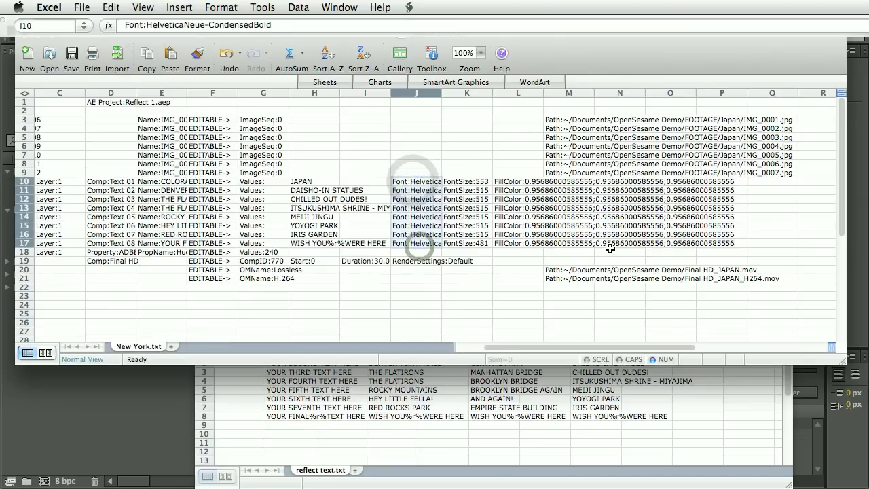
key("super+f")
key("super+v")
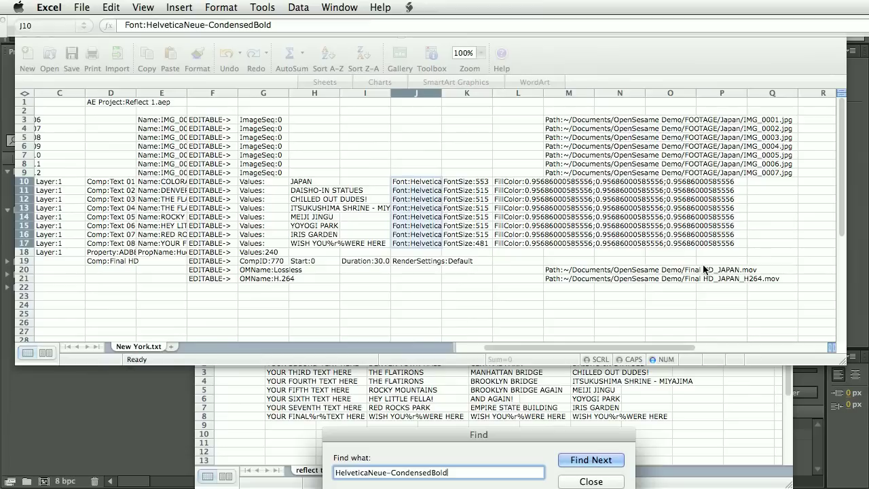
left_click_drag(536, 449, 549, 281)
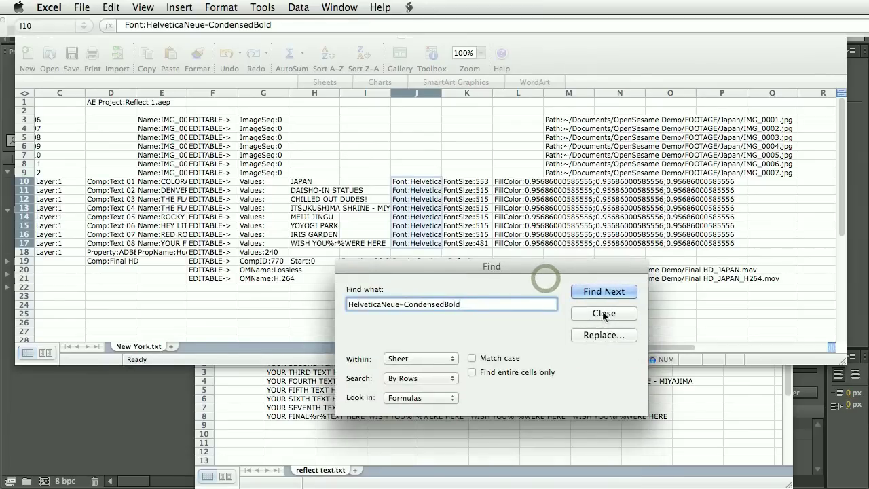
left_click(604, 334)
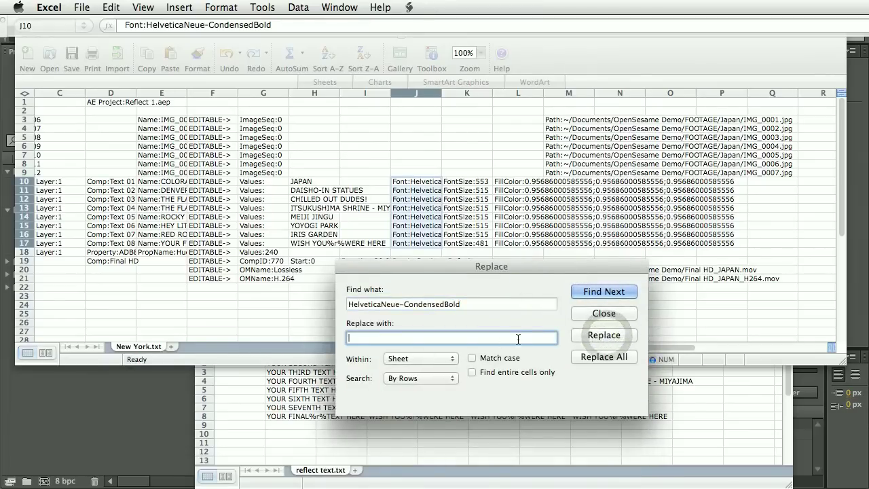
type("Marker")
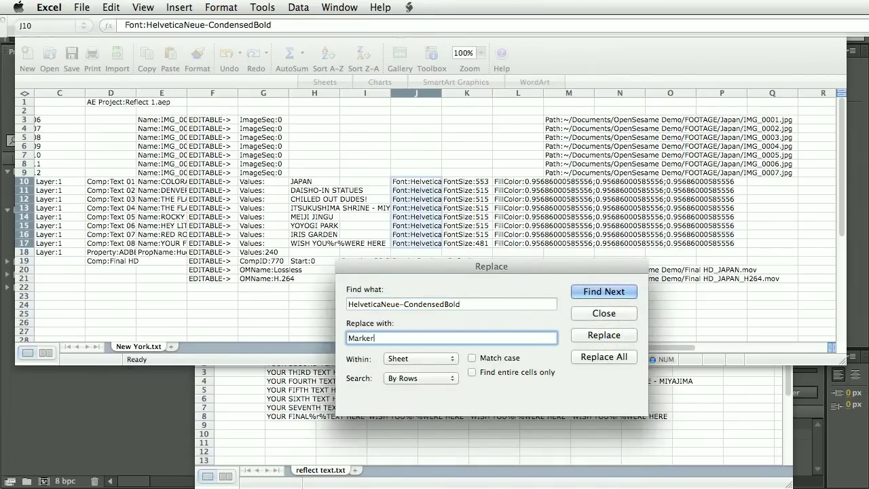
type("Felt-Thin")
left_click(603, 357)
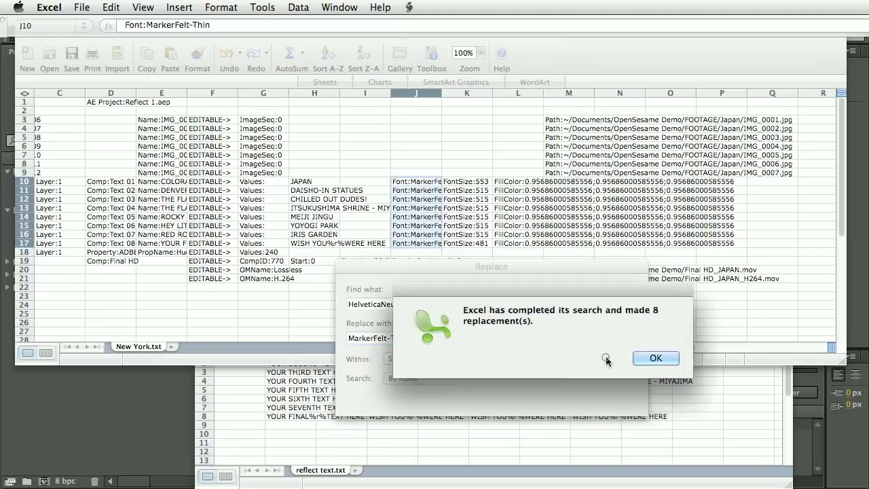
left_click(655, 358)
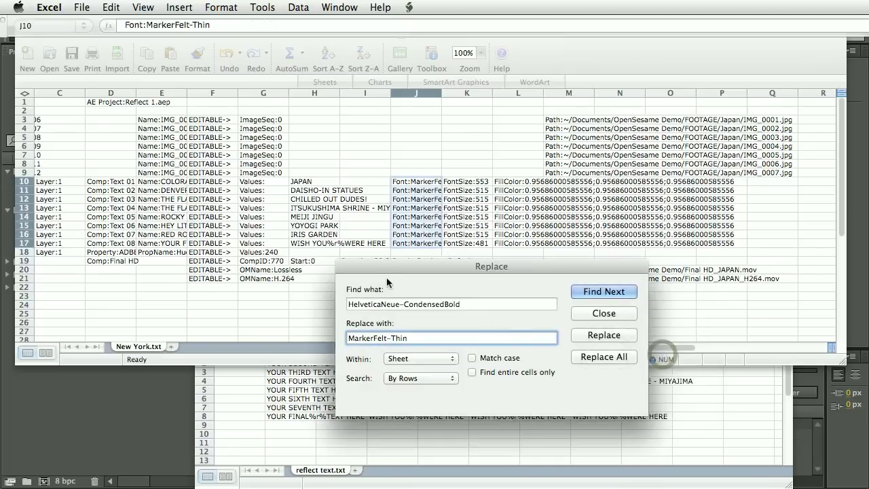
left_click(604, 313)
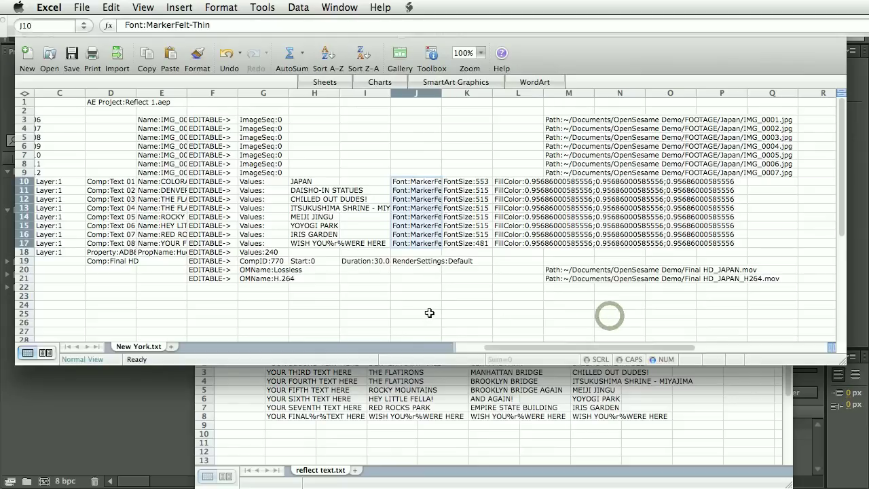
- Save the Japan-edited sheet as Japan.txt in Tab Delimited Text format
left_click(80, 5)
left_click(103, 119)
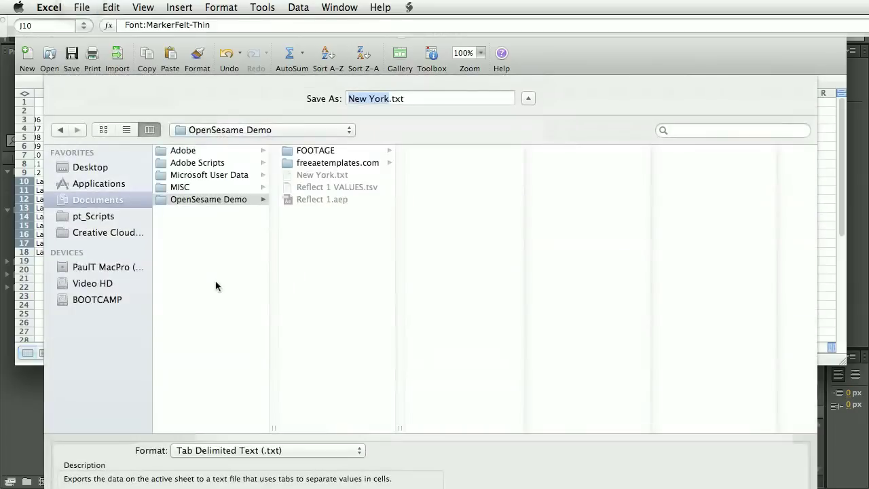
type("Japan")
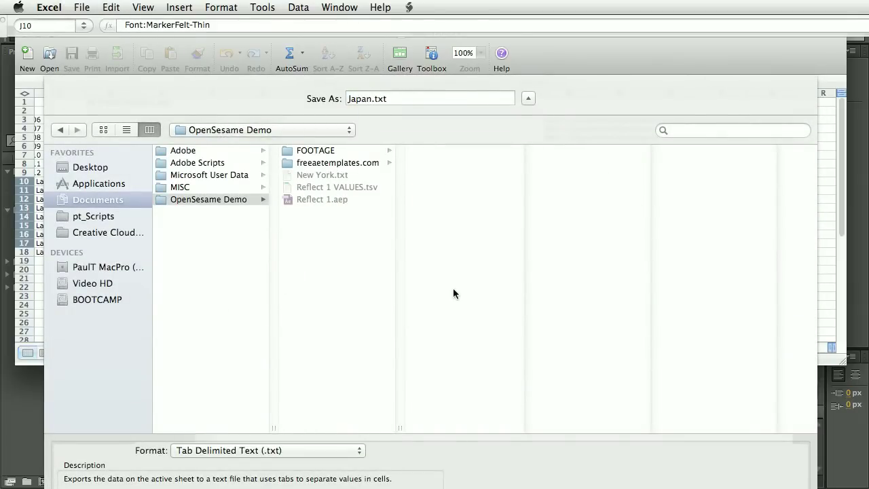
key("Return")
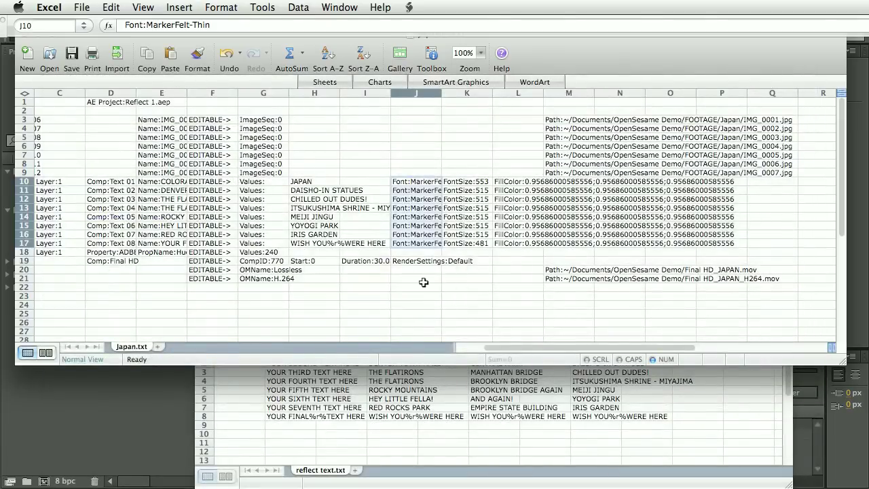
- Import Japan.txt via Import Project, discarding unsaved project changes
key("super+Tab")
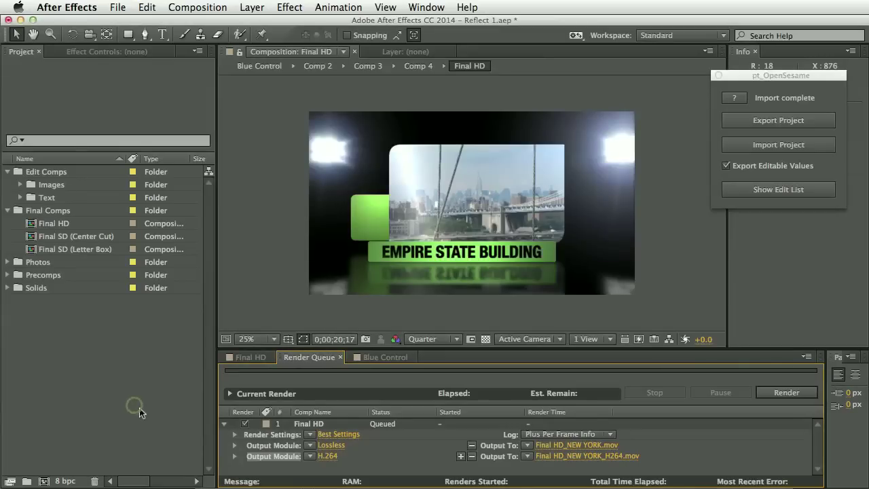
left_click(778, 144)
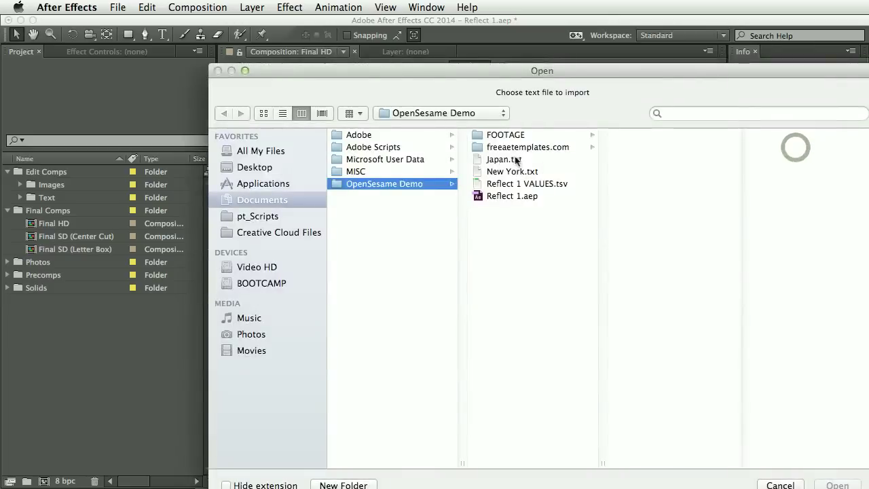
left_click(514, 161)
key("Return")
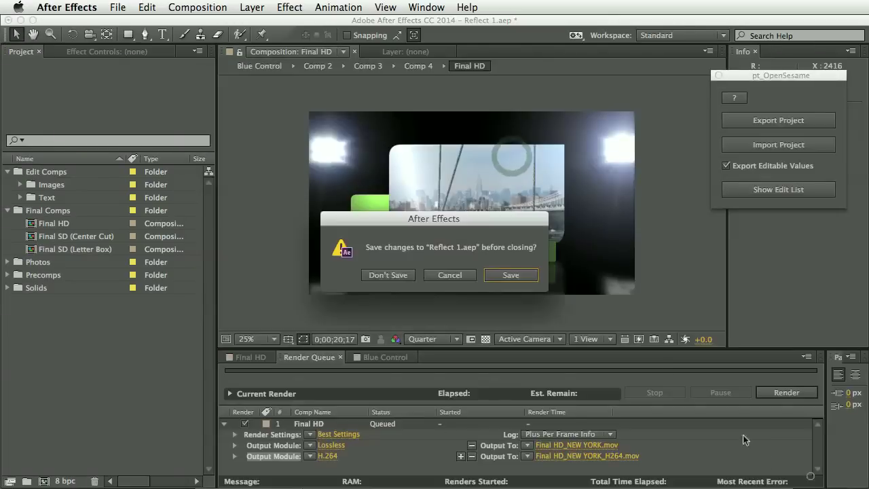
left_click(391, 278)
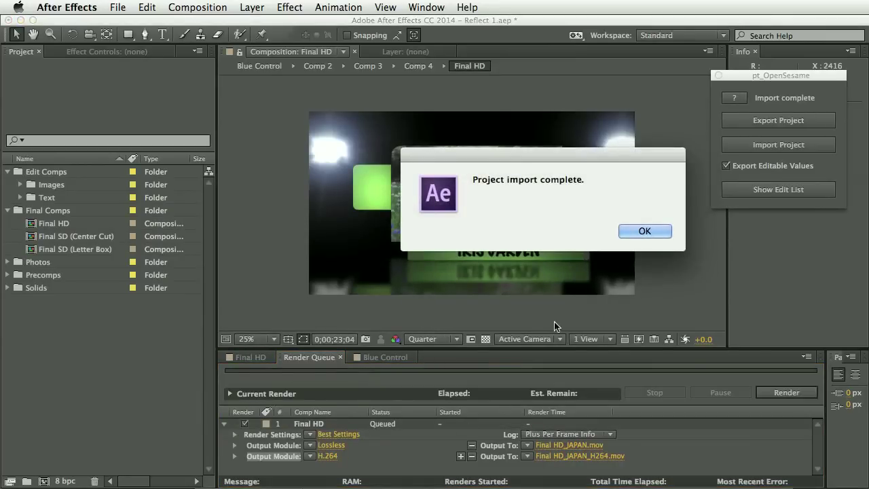
left_click(642, 230)
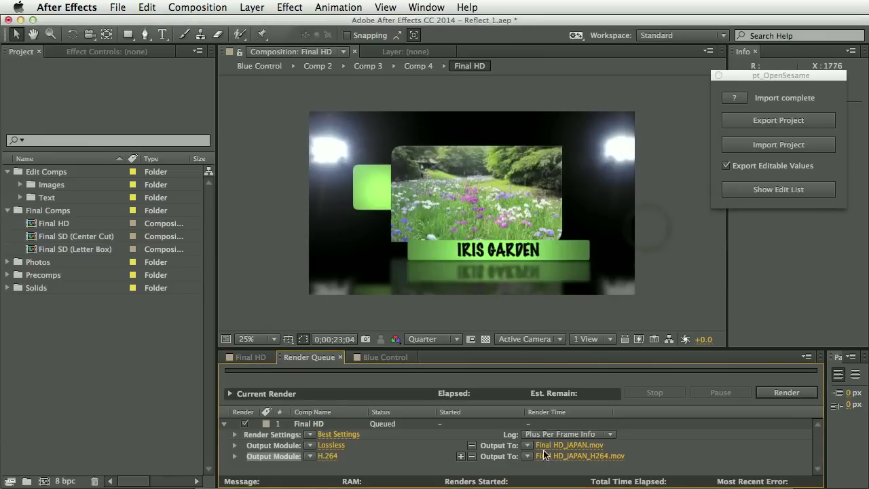
- Scrub the Final HD timeline to preview the Japan slides with their MarkerFelt-Thin titles
left_click(469, 66)
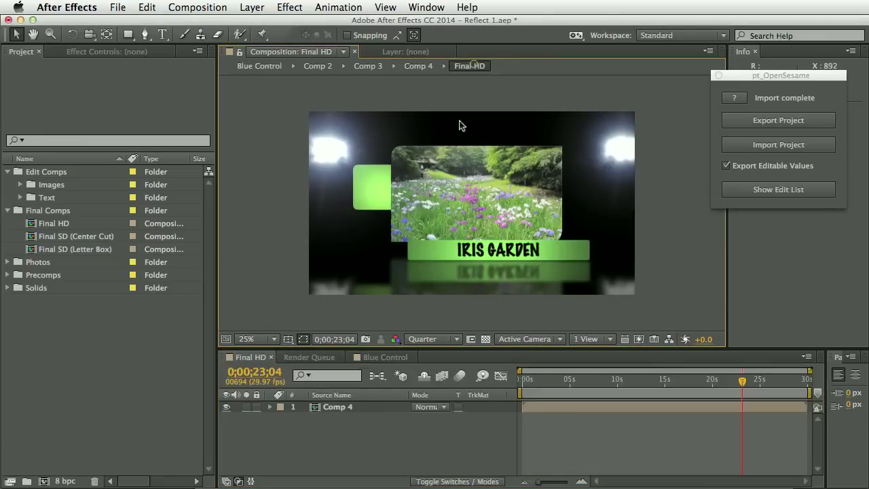
left_click_drag(567, 382, 666, 380)
left_click_drag(708, 374, 635, 392)
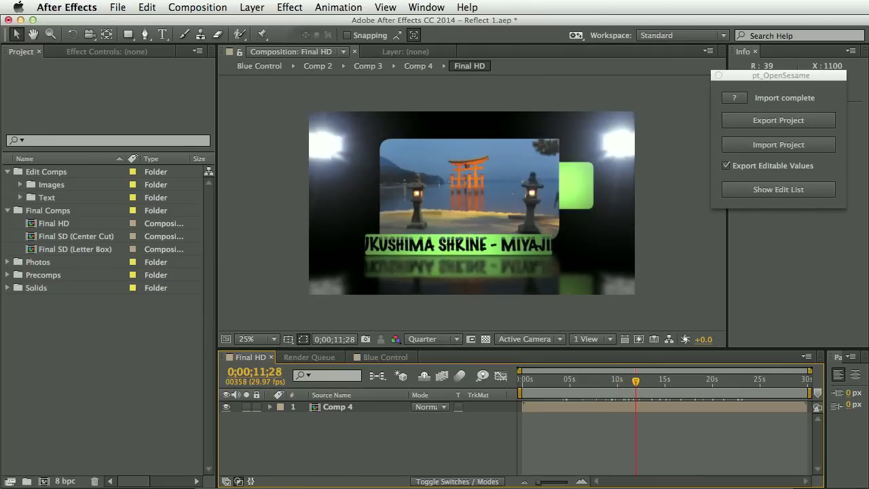
- Verify row 13 of Japan.txt gives Text 04 the title ITSUKUSHIMA SHRINE - MIYAJIMA, then return to After Effects
key("super+Tab")
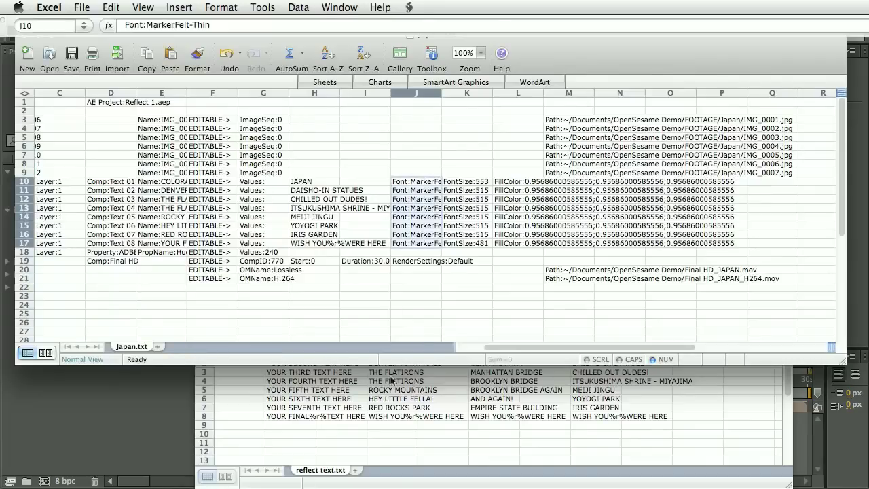
left_click(303, 207)
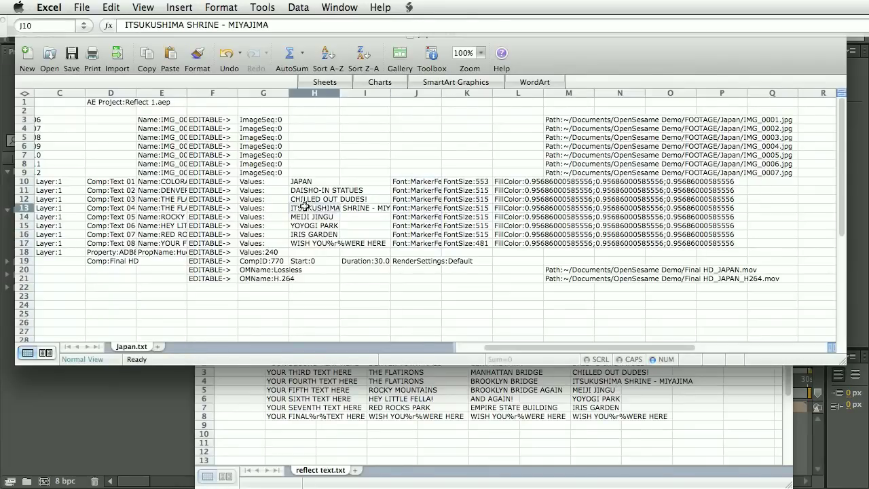
left_click(112, 207)
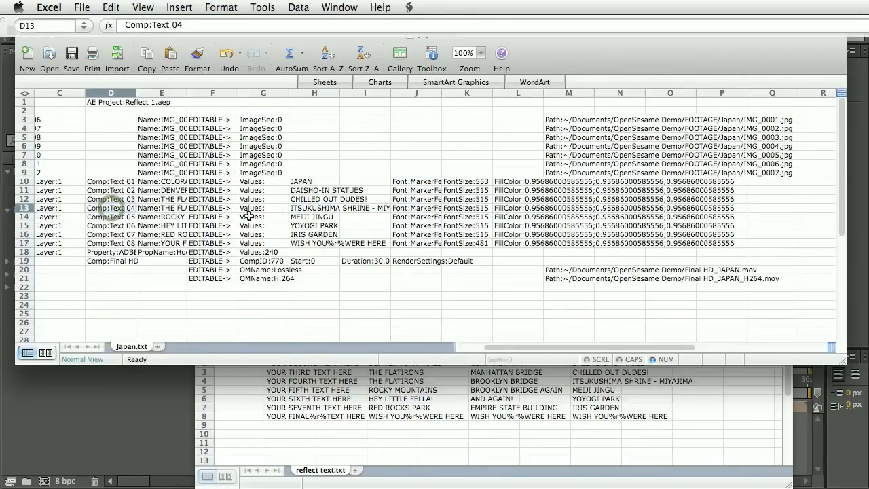
left_click(311, 208)
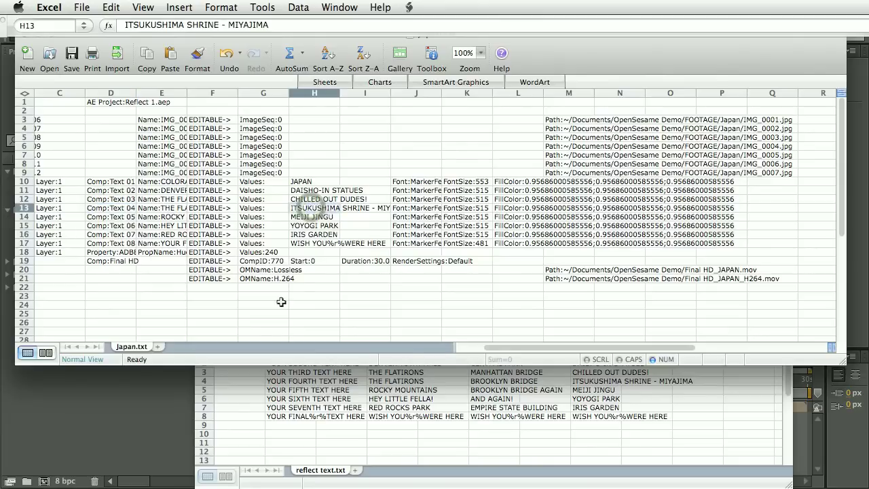
left_click(154, 402)
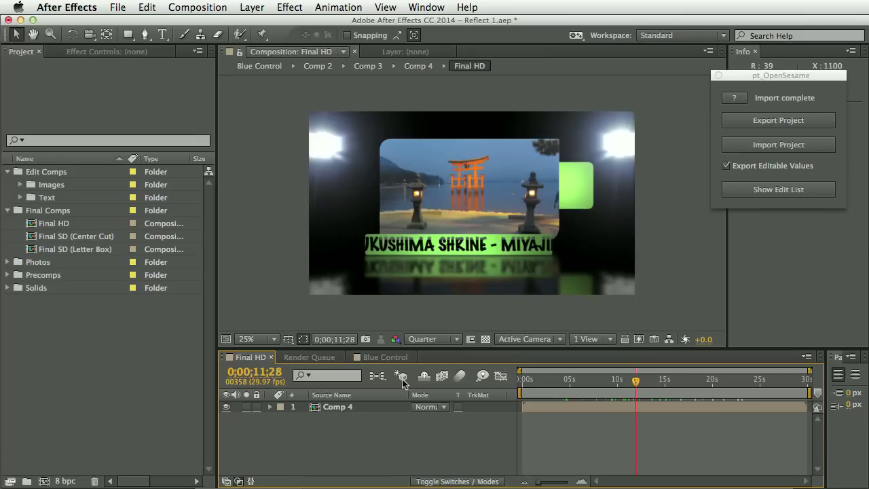
- Reopen Reflect 1.aep without saving changes and open the Text 04 comp from the Text folder
left_click(117, 7)
key("super+o")
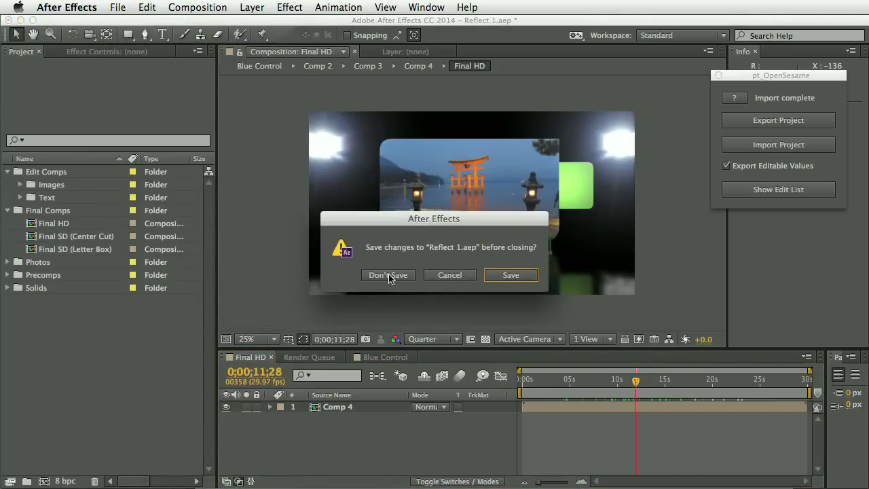
left_click(387, 275)
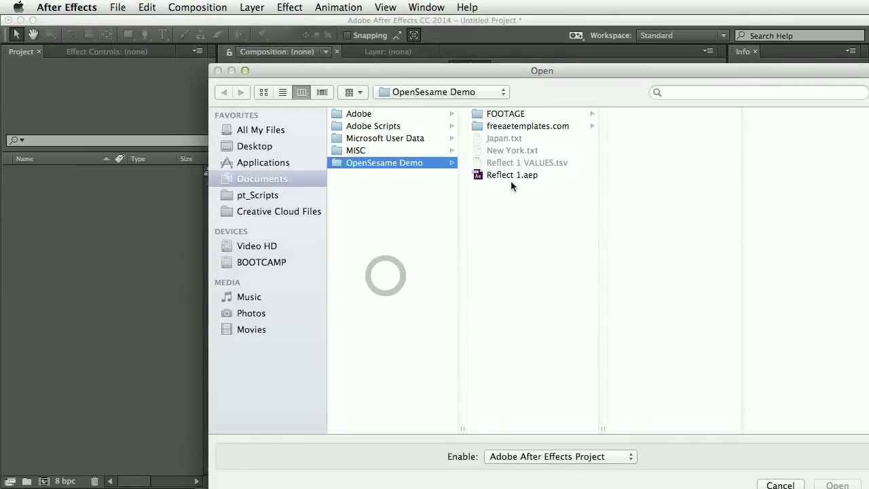
left_click(513, 177)
double_click(514, 177)
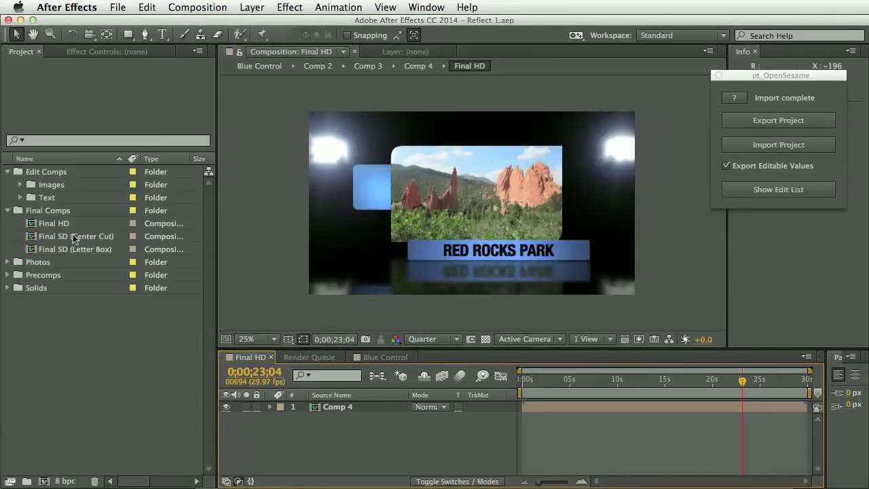
left_click(20, 198)
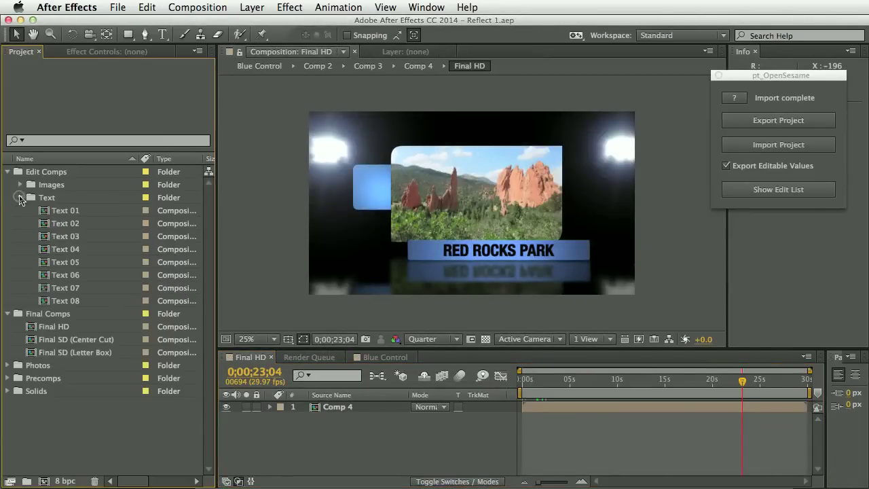
double_click(67, 249)
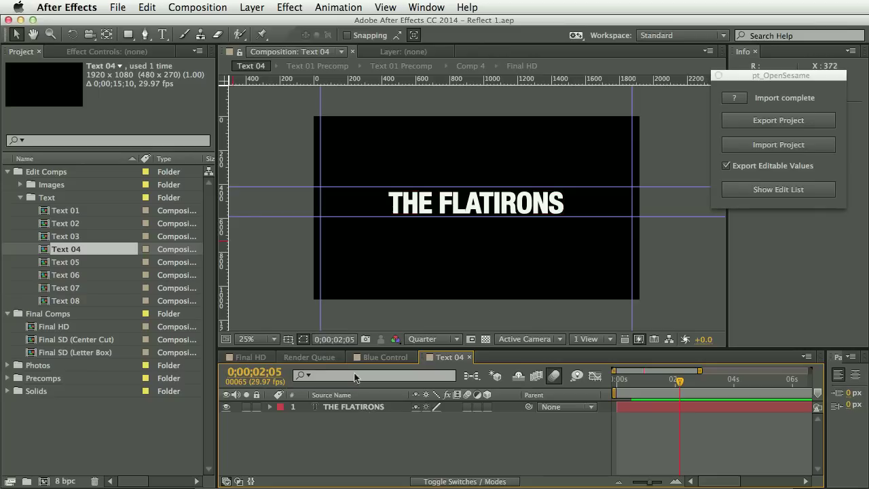
left_click(246, 6)
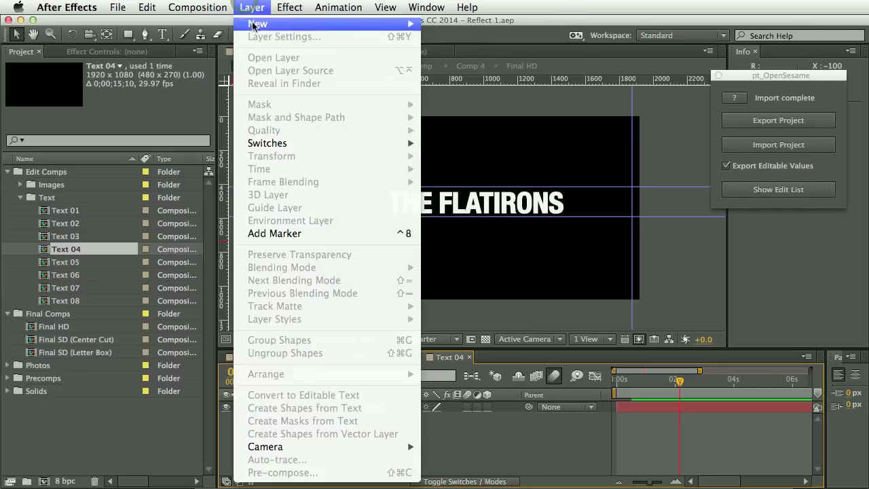
mouse_move(258, 24)
left_click(456, 79)
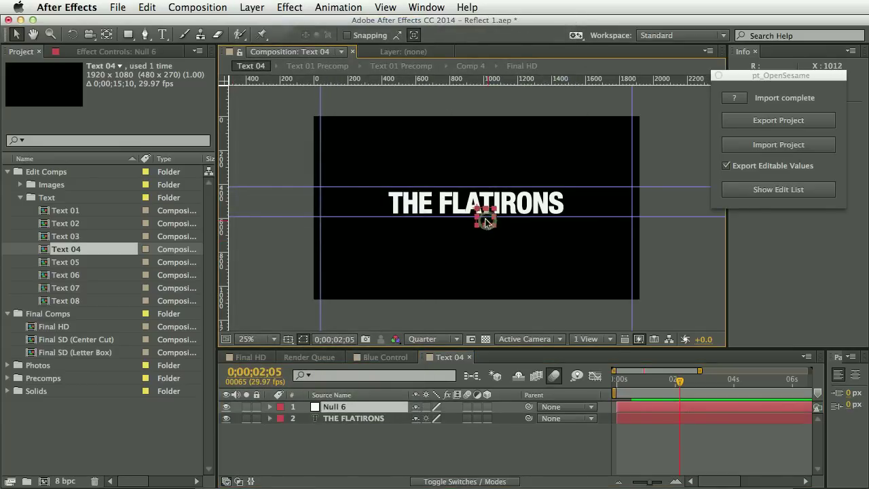
left_click_drag(485, 218, 382, 248)
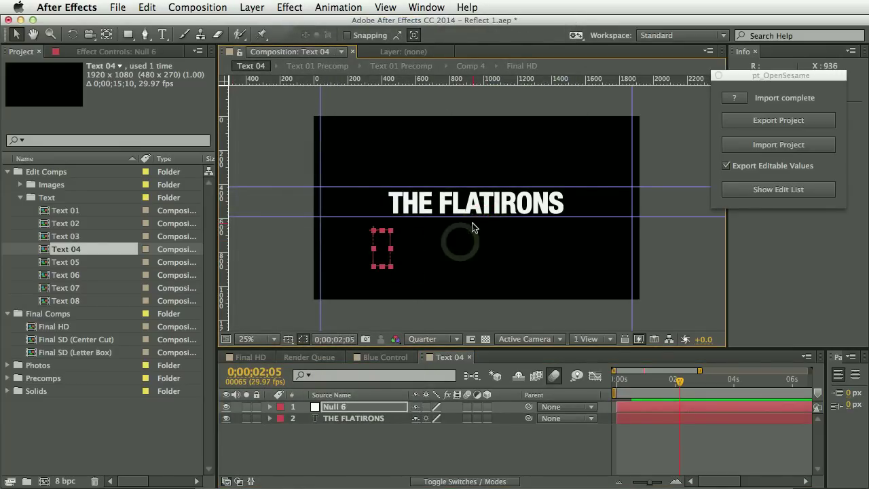
key("s")
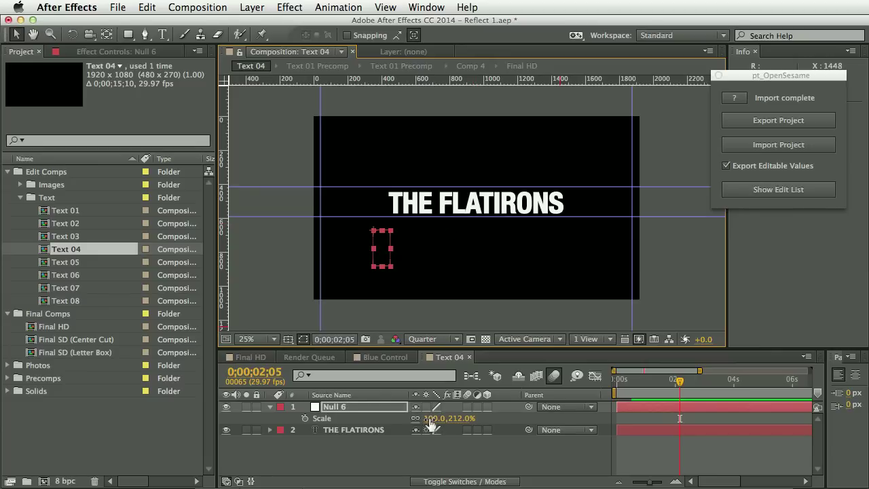
left_click_drag(384, 251, 345, 245)
left_click_drag(438, 250, 623, 252)
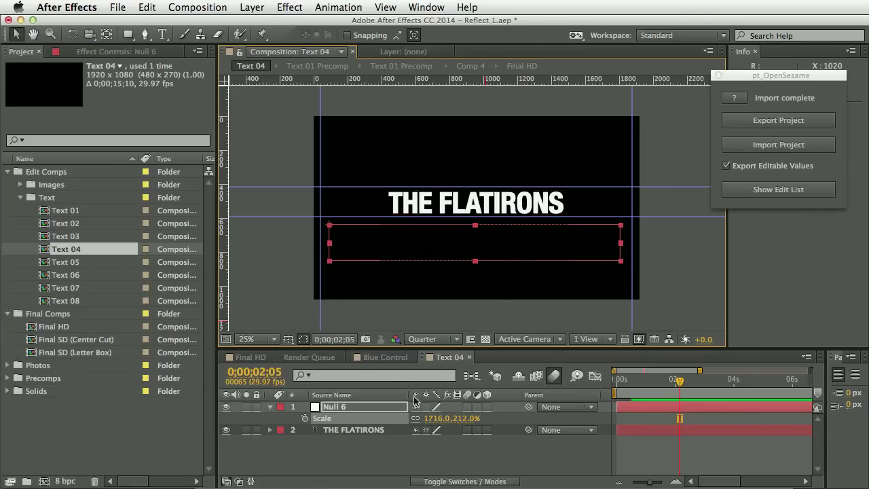
left_click(324, 408)
- Delete the temporary null layer and rename THE FLATIRONS text layer to WIDTH 1700
key("Delete")
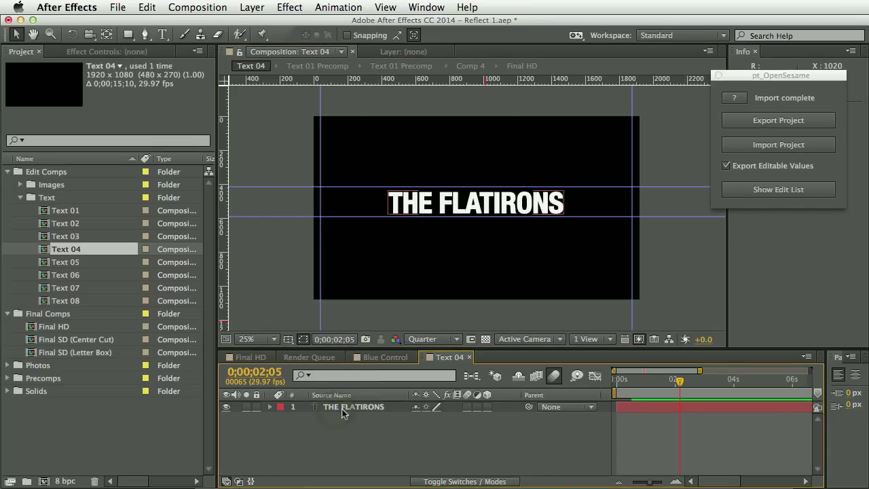
left_click(342, 412)
left_click(349, 408)
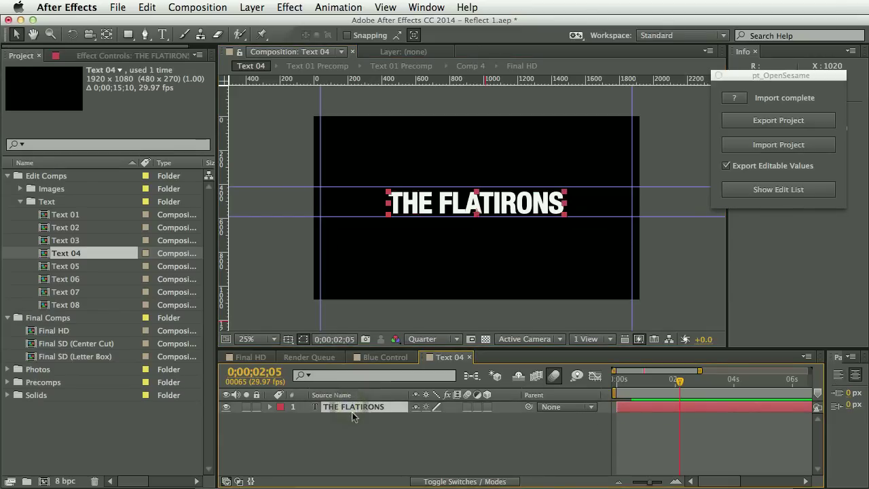
key("Return")
type("WIDTH 1700")
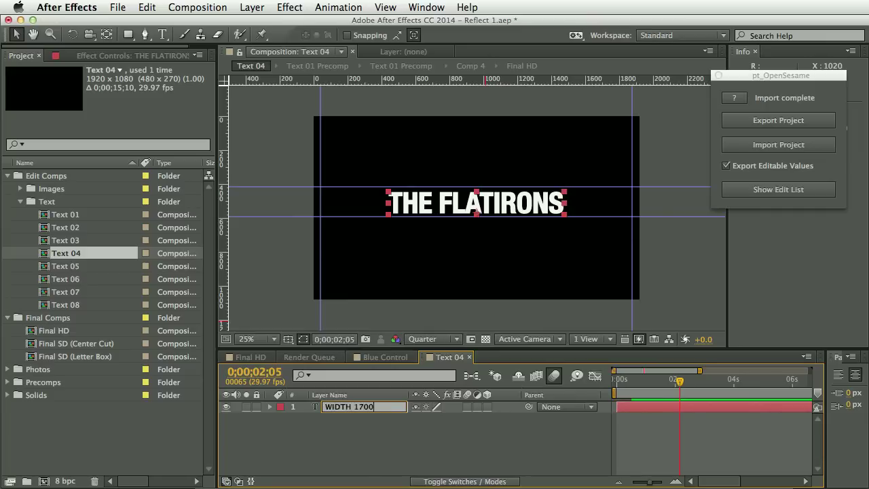
key("Return")
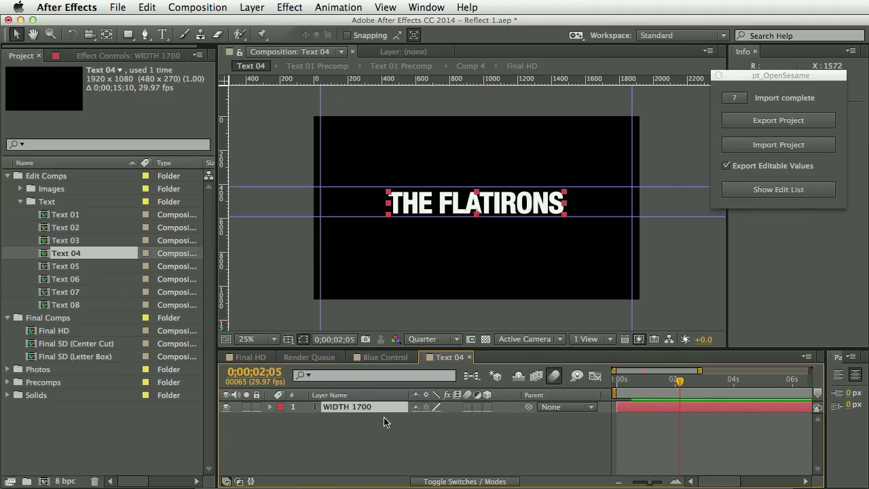
- Briefly rename the layer FIT 1700, then change it back to WIDTH 1700
key("Return")
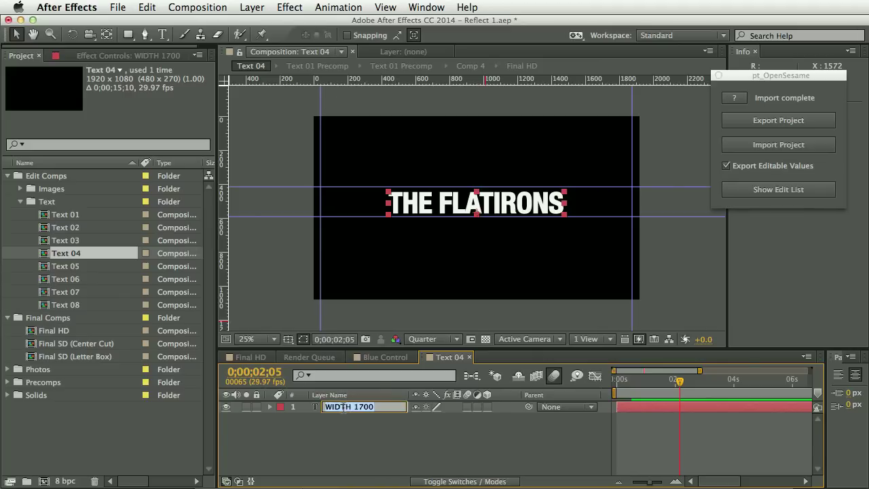
double_click(338, 411)
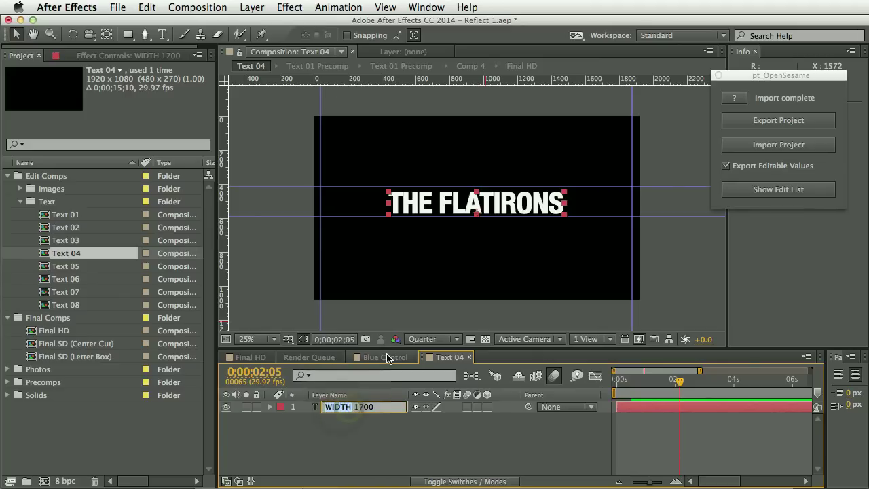
type("FIT")
key("Return")
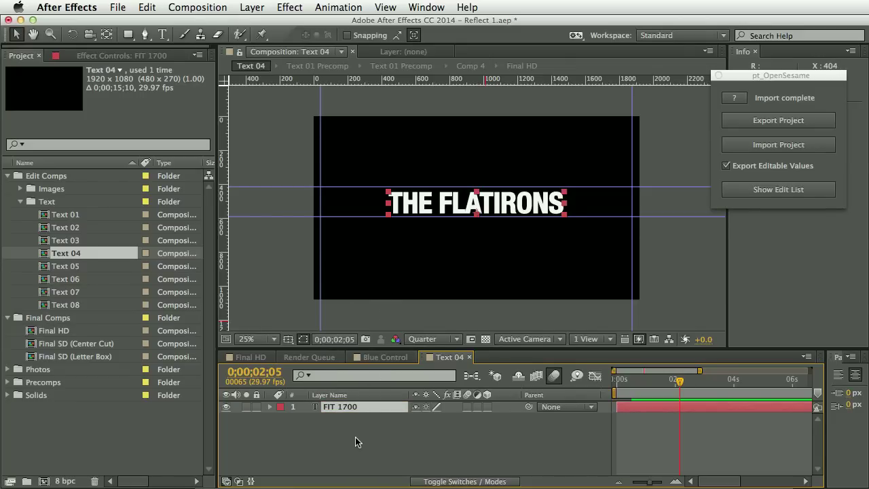
key("Return")
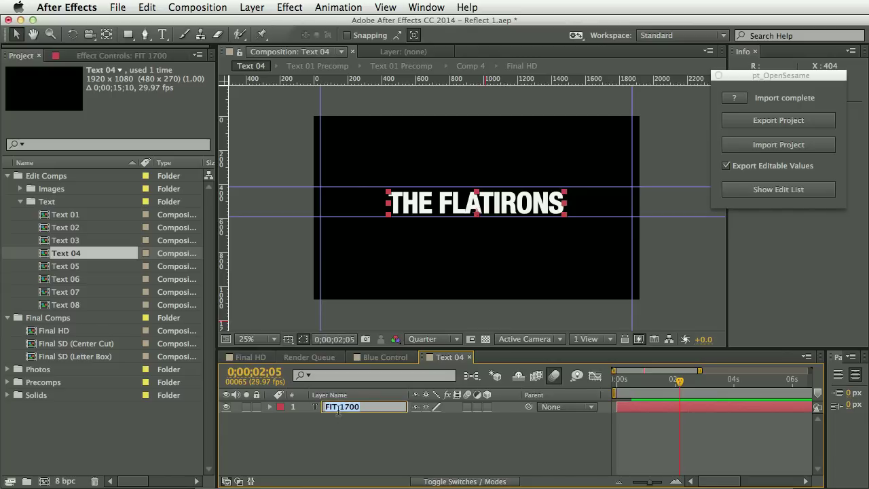
key("BackSpace")
key("BackSpace")
key("BackSpace")
type("WIDTH")
key("Return")
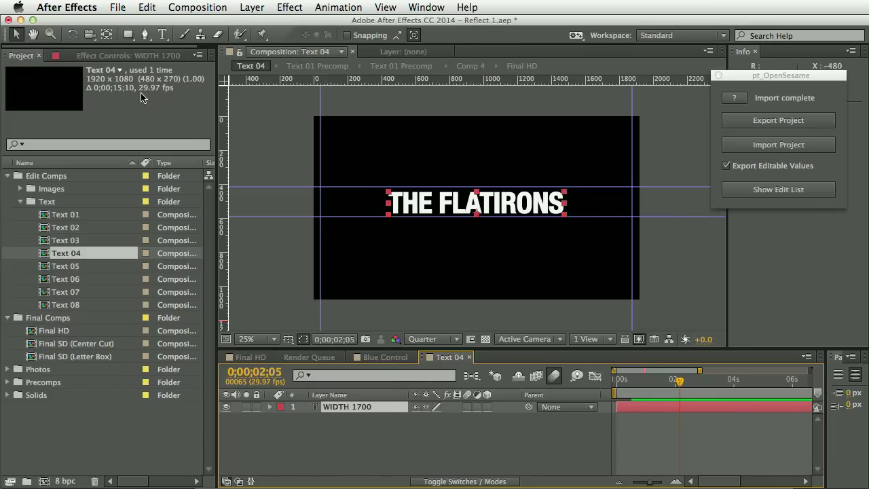
- Save the project, re-import Japan.txt, and return to the Final HD comp
left_click(117, 7)
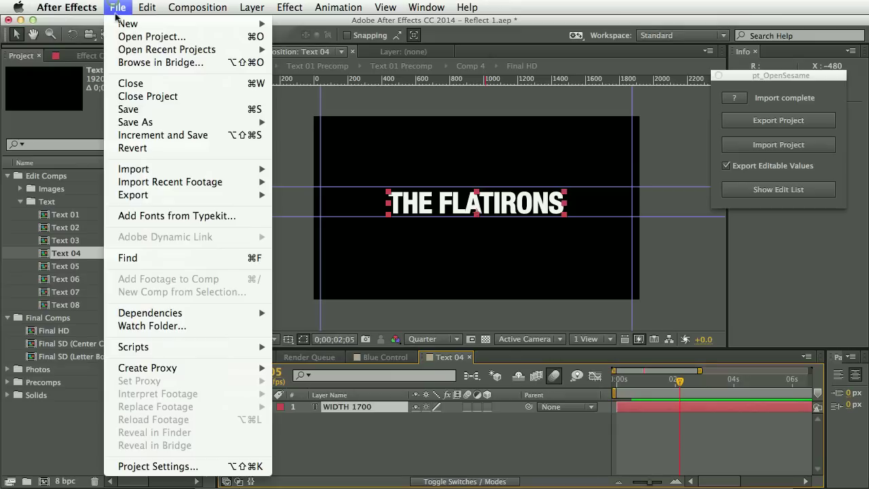
left_click(143, 110)
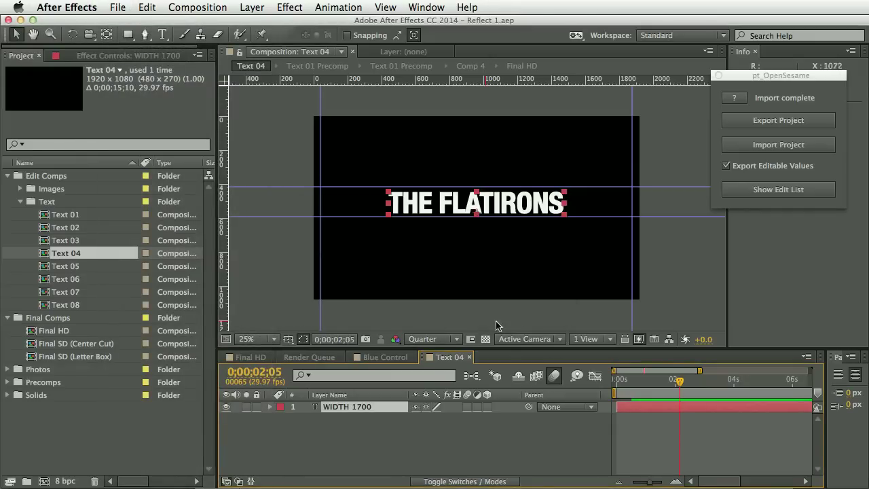
left_click(781, 146)
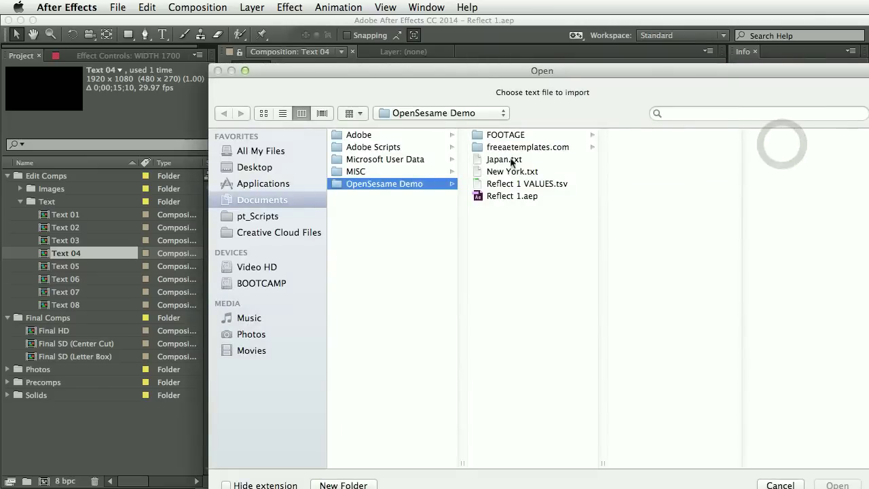
double_click(512, 159)
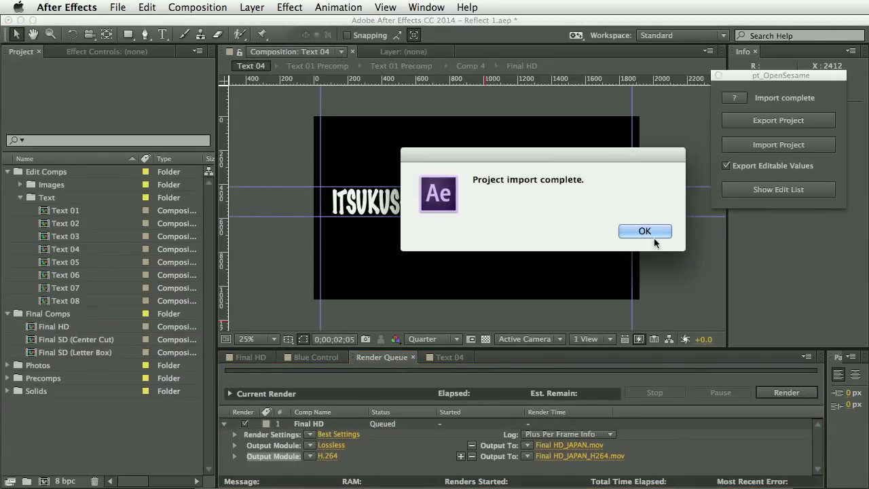
left_click(645, 231)
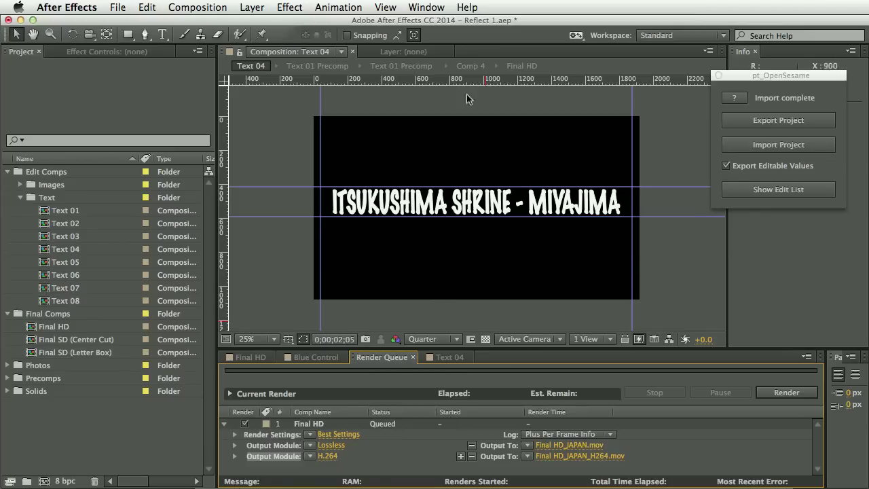
left_click(522, 65)
left_click(544, 381)
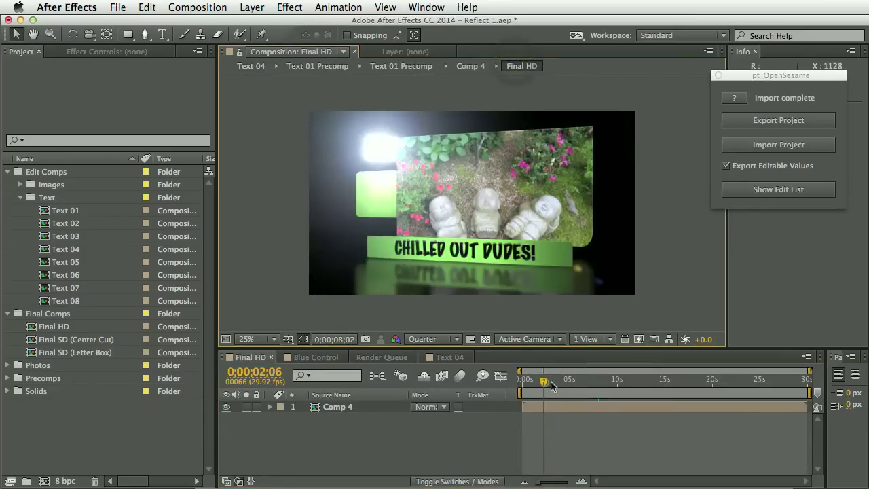
left_click_drag(551, 385, 781, 381)
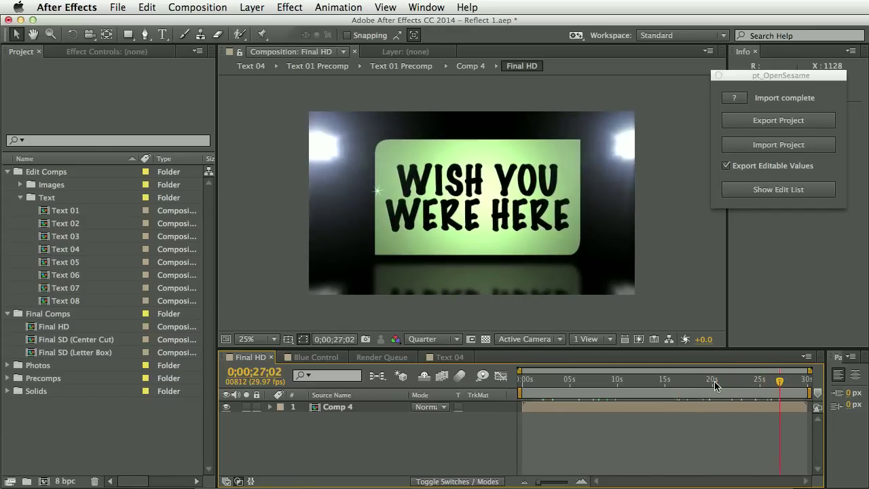